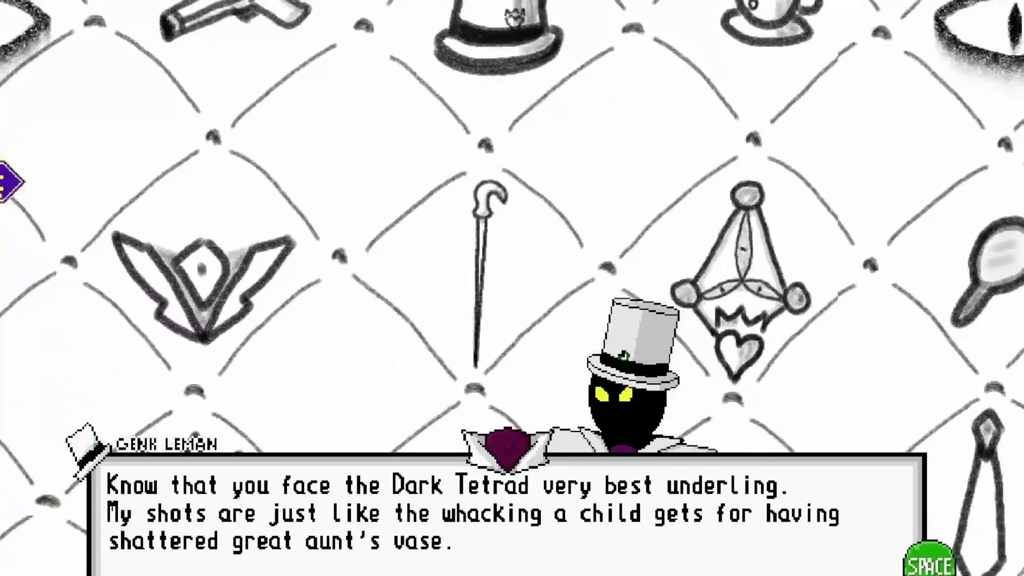
# Dismiss the villain's dialogue, walk the hero to the glowing chest, and dodge arena projectiles
pyautogui.press('space')
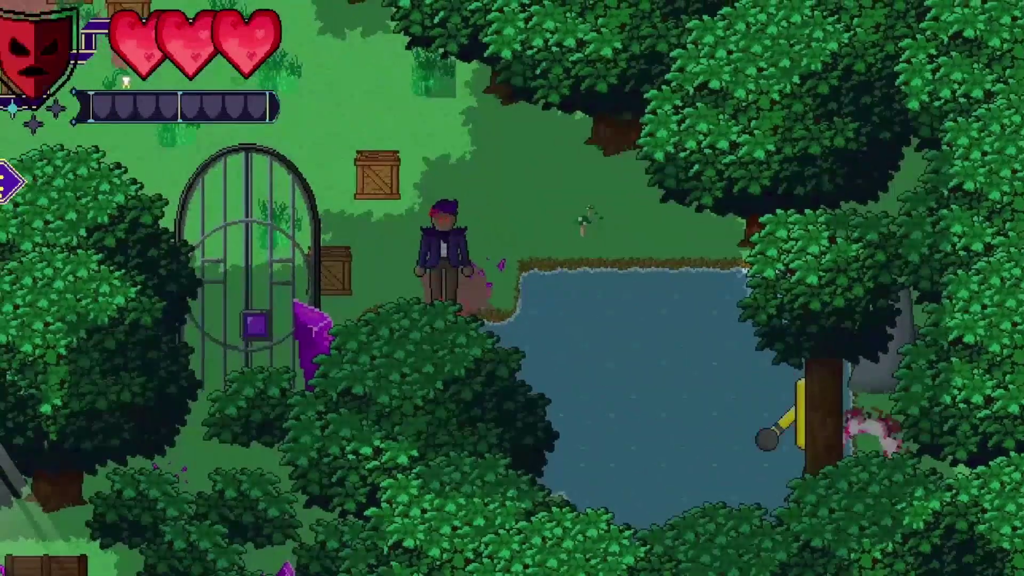
pyautogui.press('Left')
pyautogui.press('Down')
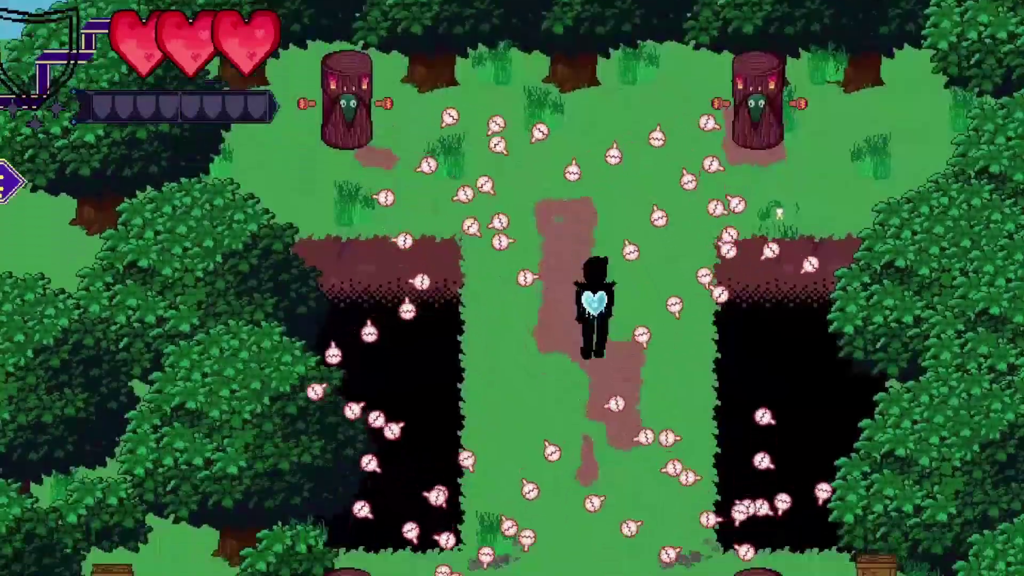
pyautogui.press('Down')
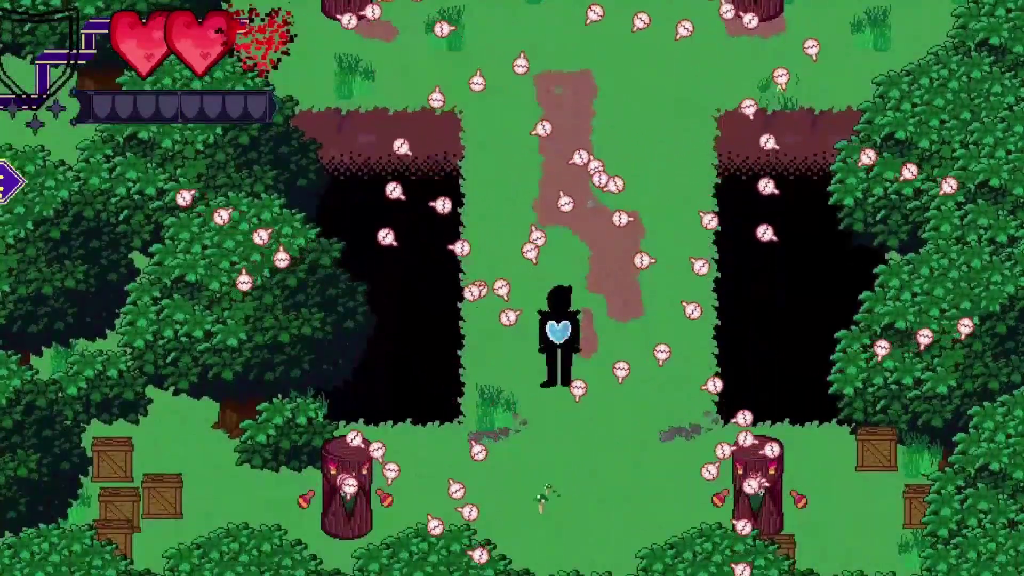
pyautogui.press('Right')
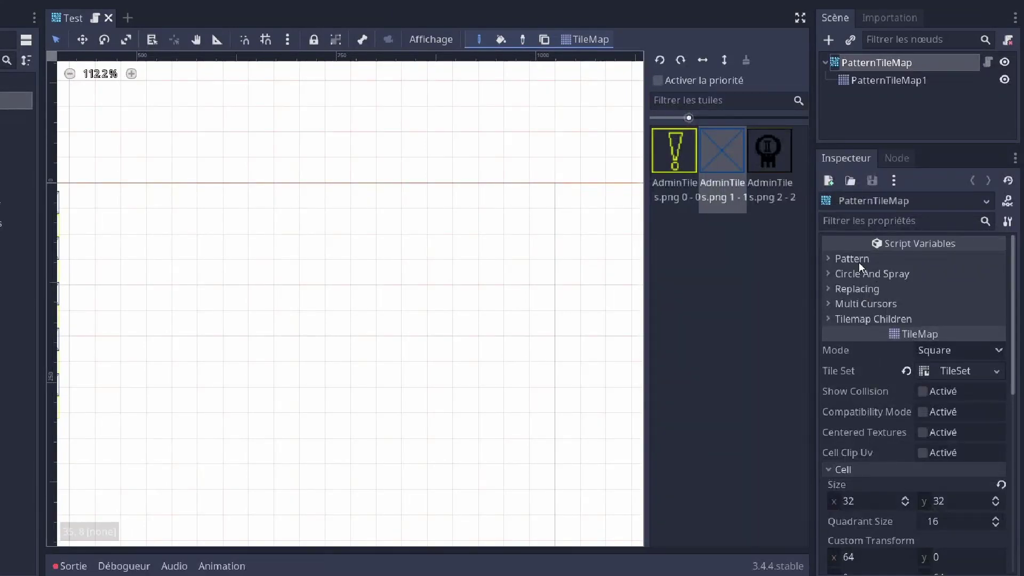
# Expand the Pattern settings in the Inspector and look them over
pyautogui.click(852, 259)
pyautogui.scroll(-4, 560, 320)
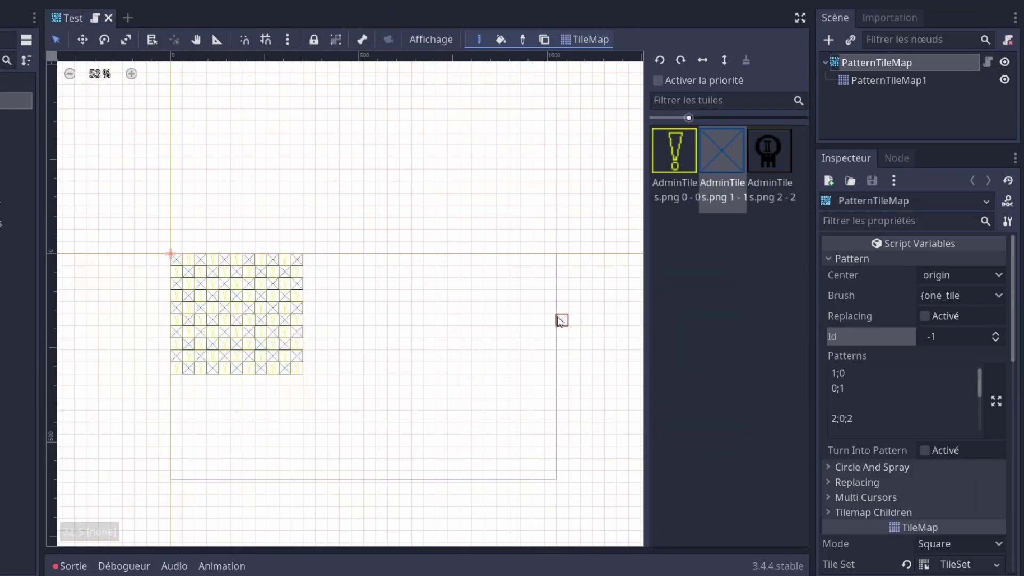
pyautogui.scroll(2, 139, 294)
pyautogui.scroll(3, 234, 374)
pyautogui.scroll(2, 176, 178)
pyautogui.scroll(-1, 251, 217)
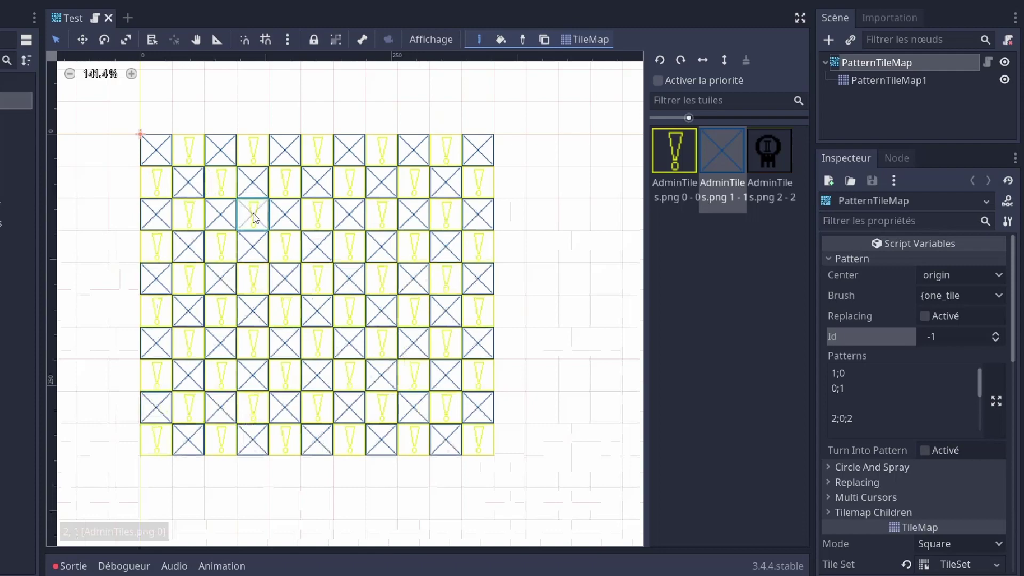
pyautogui.scroll(1, 251, 221)
pyautogui.scroll(-2, 125, 126)
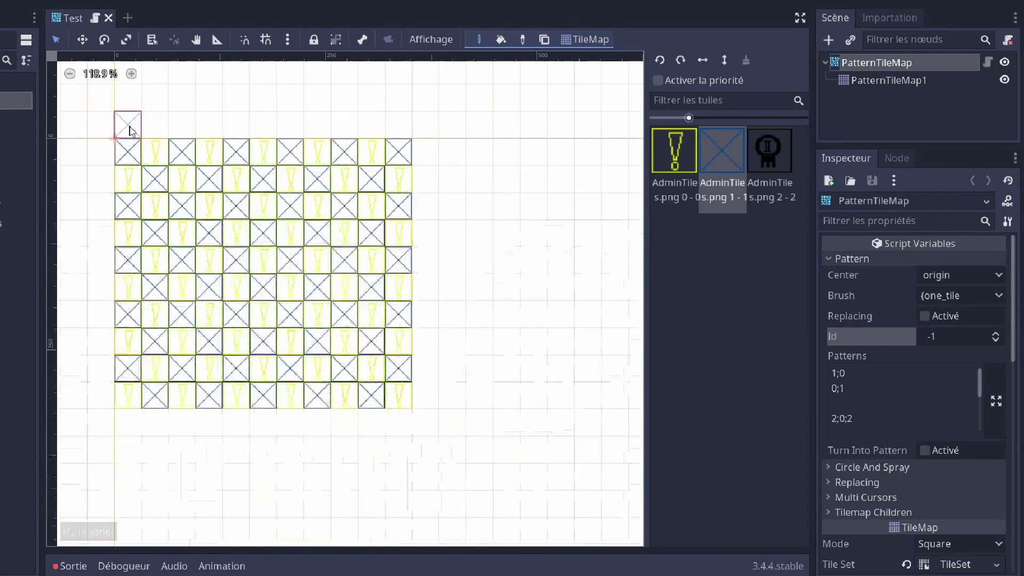
pyautogui.scroll(-1, 155, 130)
pyautogui.scroll(2, 452, 196)
pyautogui.scroll(2, 224, 213)
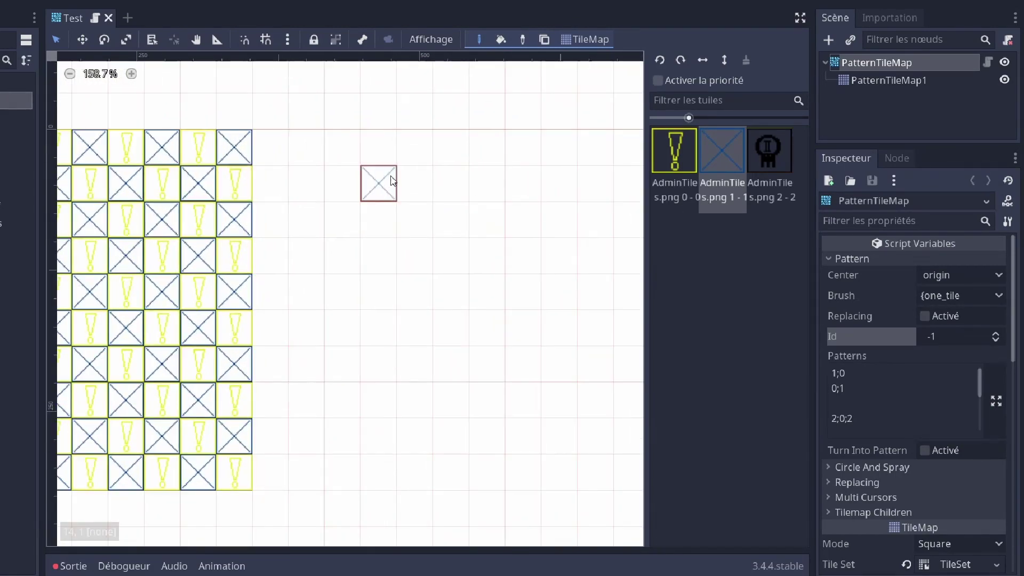
# Place three lone crossed-box tiles and draw a long diagonal line of crossed tiles
pyautogui.click(415, 156)
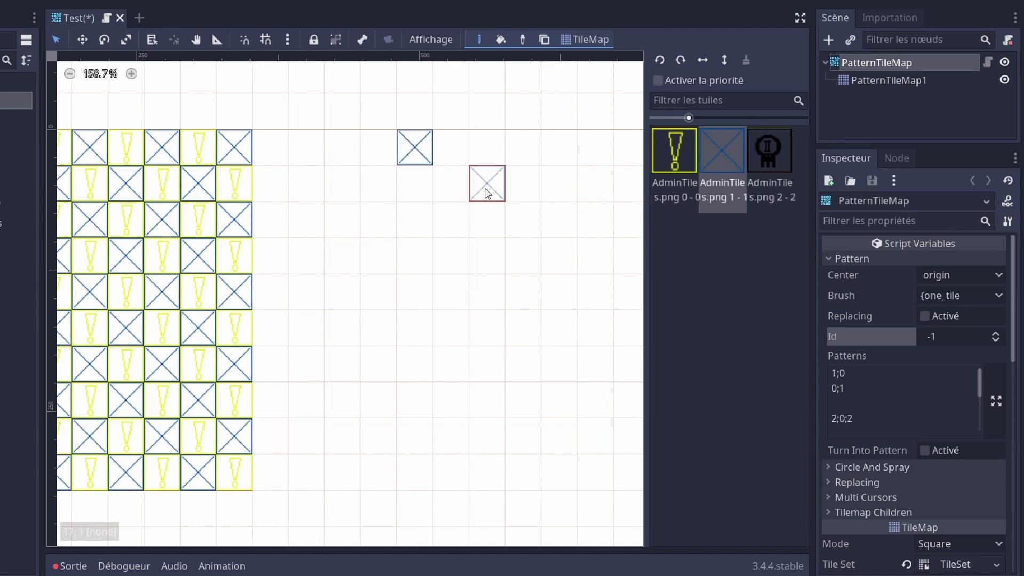
pyautogui.click(450, 183)
pyautogui.click(487, 219)
pyautogui.scroll(-3, 320, 227)
pyautogui.keyDown('shift'); pyautogui.moveTo(346, 195); pyautogui.dragTo(576, 425); pyautogui.keyUp('shift')
pyautogui.keyDown('shift'); pyautogui.moveTo(345, 247); pyautogui.dragTo(549, 451); pyautogui.keyUp('shift')
# Pick the ! tile and paint a diagonal line of ! tiles beside the first
pyautogui.click(674, 151)
pyautogui.keyDown('shift'); pyautogui.moveTo(352, 225); pyautogui.dragTo(576, 450); pyautogui.keyUp('shift')
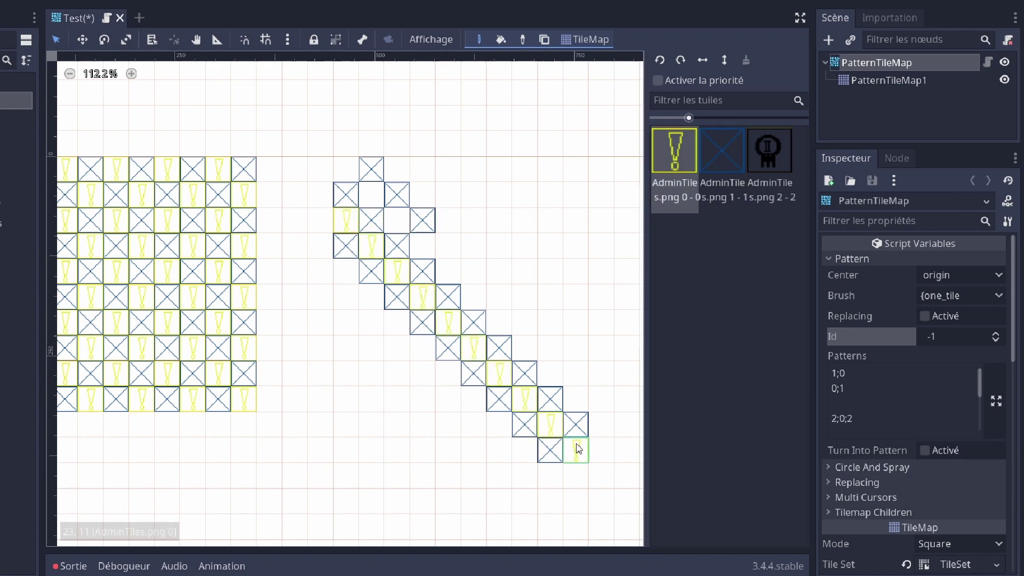
pyautogui.scroll(-1, 389, 158)
pyautogui.keyDown('shift'); pyautogui.hscroll(2, 534, 240); pyautogui.keyUp('shift')
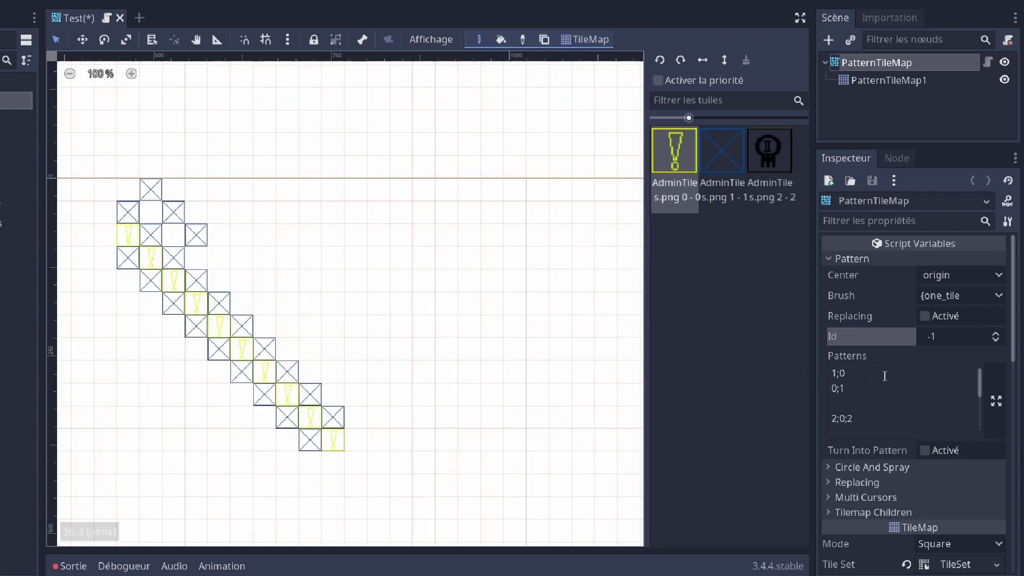
pyautogui.click(995, 401)
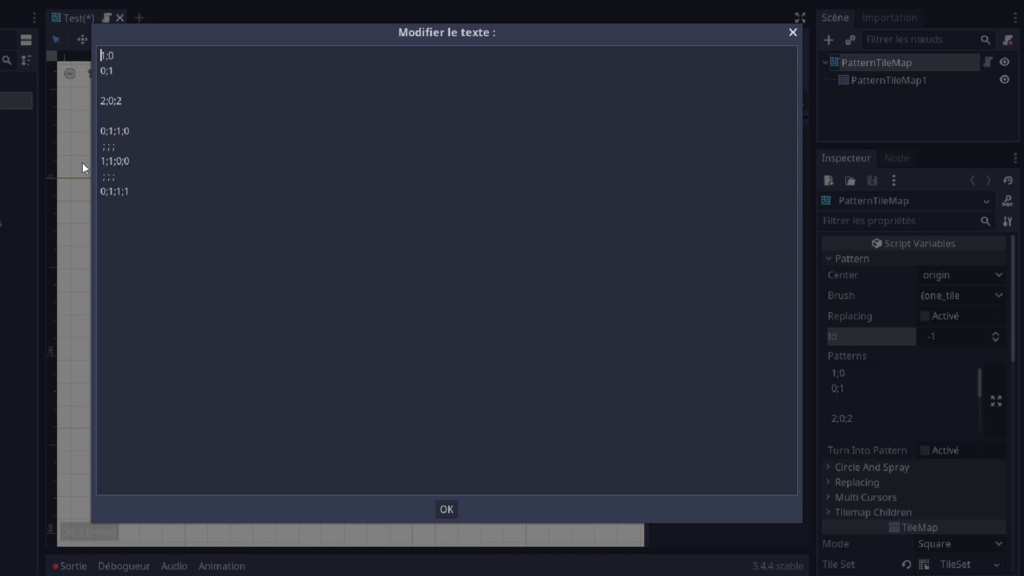
pyautogui.moveTo(119, 77); pyautogui.dragTo(153, 192)
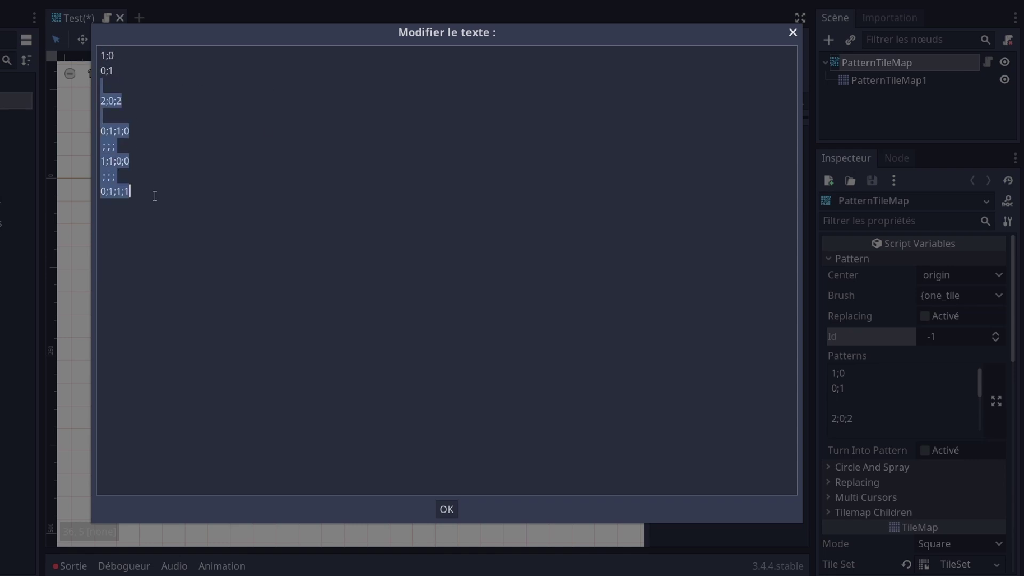
pyautogui.press('Escape')
pyautogui.moveTo(845, 389); pyautogui.dragTo(831, 372)
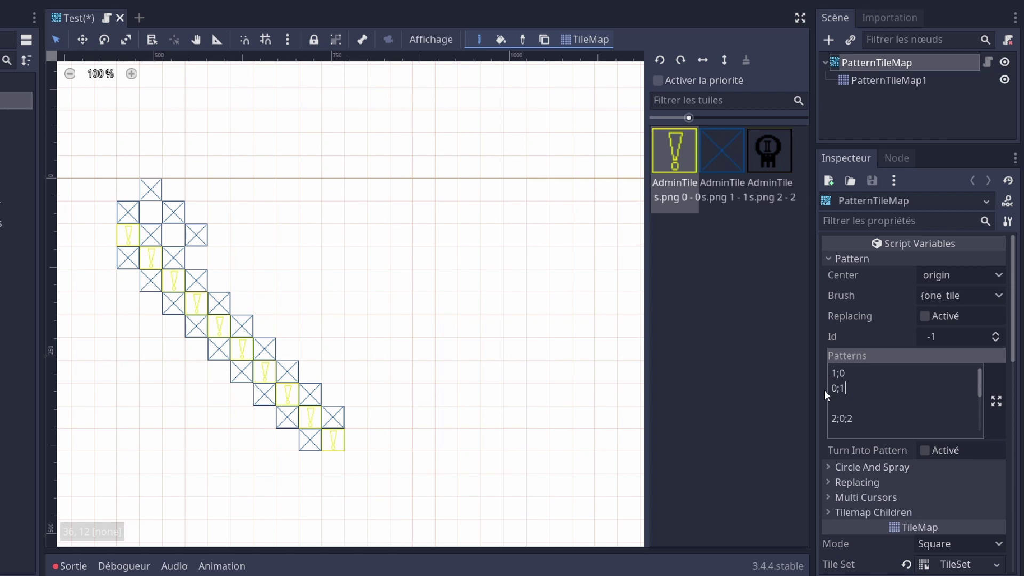
pyautogui.moveTo(835, 373); pyautogui.dragTo(853, 371)
pyautogui.scroll(-1, 247, 244)
pyautogui.scroll(1, 441, 308)
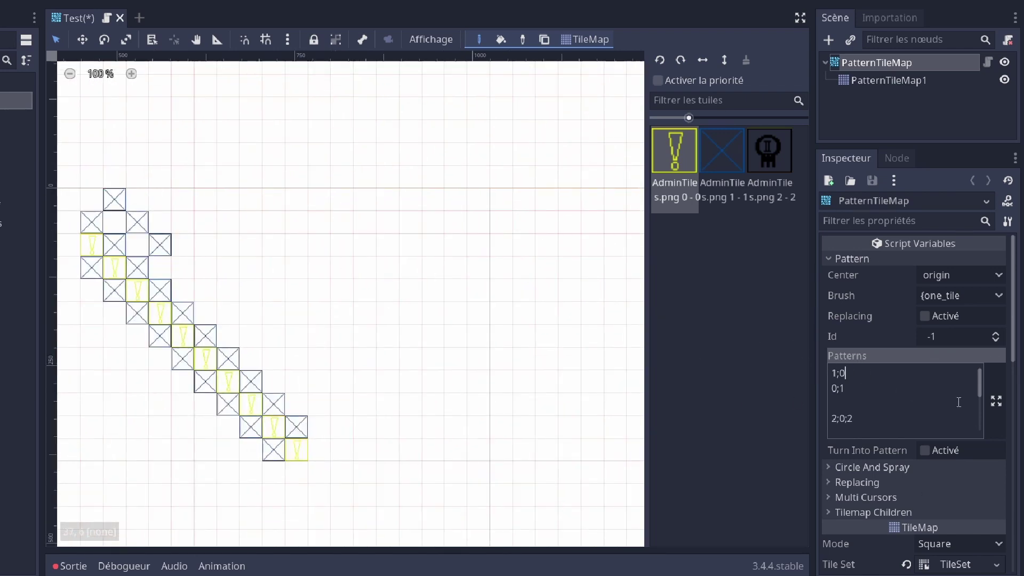
pyautogui.click(996, 401)
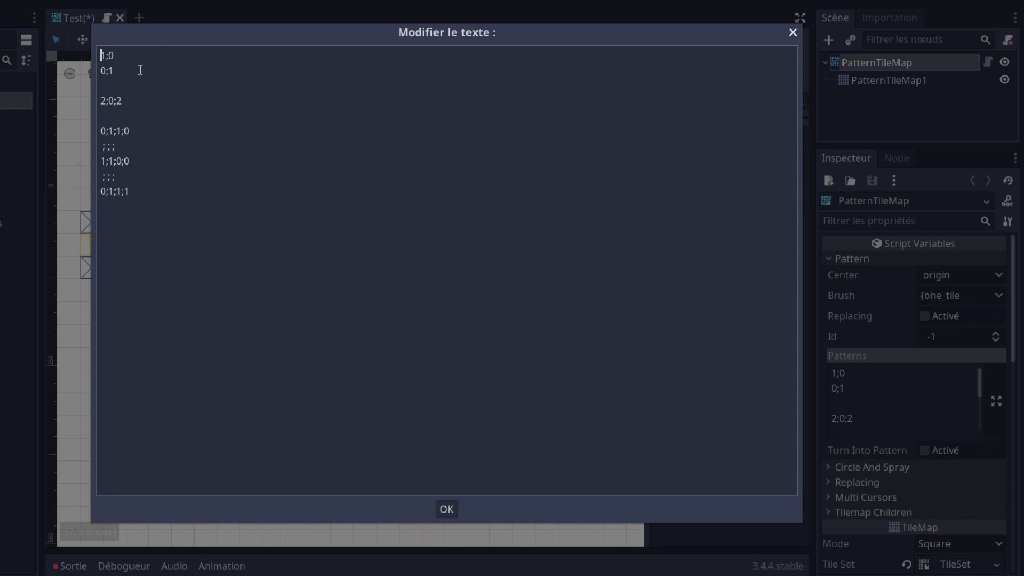
pyautogui.press('Left')
pyautogui.click(447, 510)
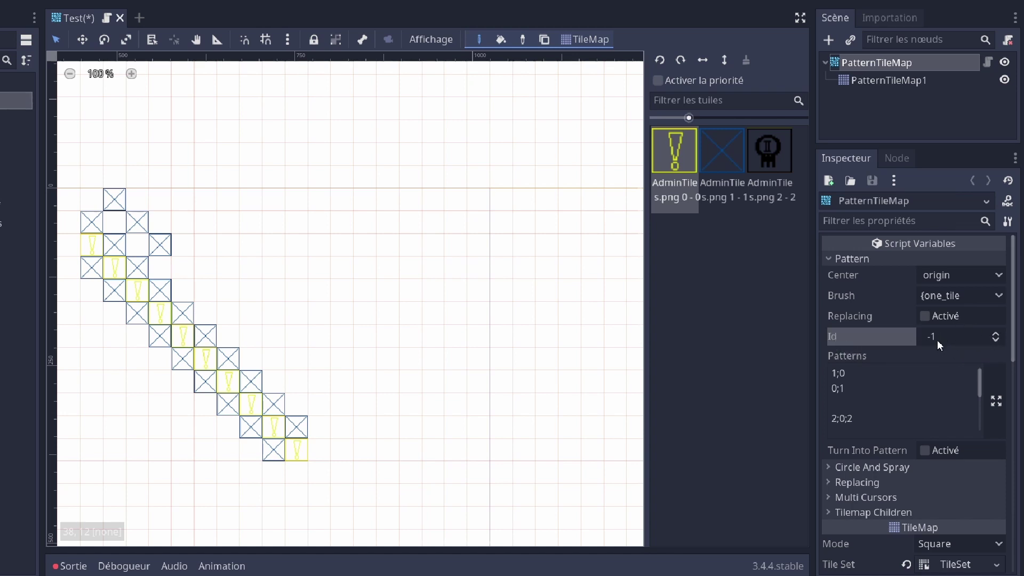
# Set the pattern Id to 0, then paint patterned rows and a diagonal line
pyautogui.click(996, 333)
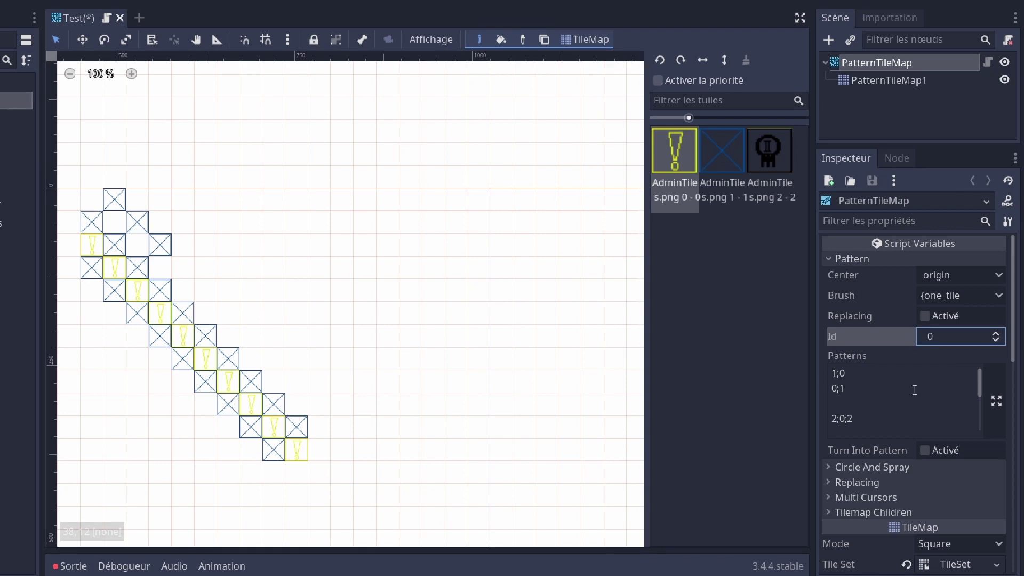
pyautogui.scroll(2, 492, 187)
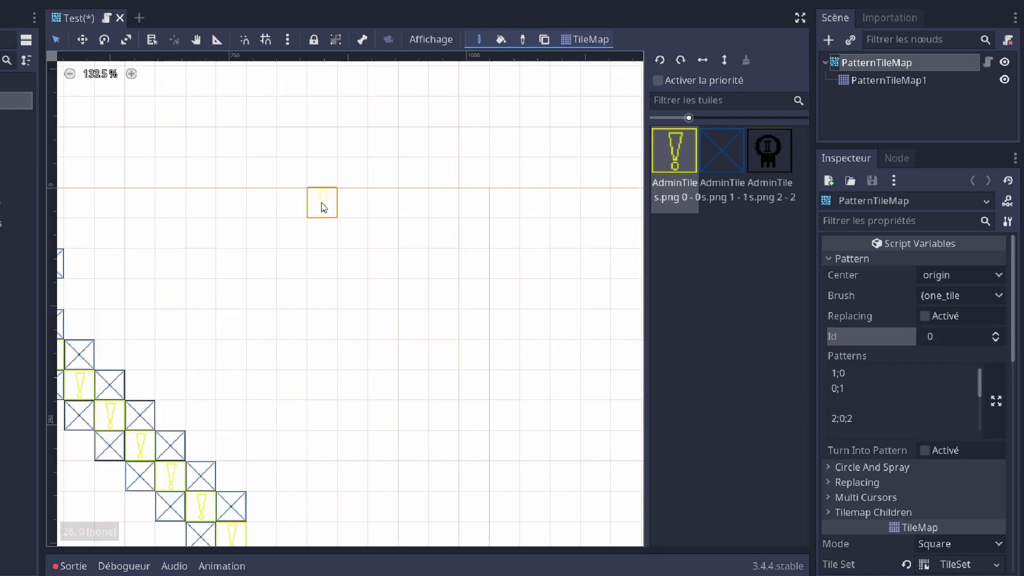
pyautogui.moveTo(242, 206)
pyautogui.mouseDown()
pyautogui.moveTo(359, 203)
pyautogui.moveTo(436, 233)
pyautogui.moveTo(235, 247)
pyautogui.moveTo(512, 264)
pyautogui.moveTo(405, 290)
pyautogui.moveTo(238, 297)
pyautogui.moveTo(416, 331)
pyautogui.moveTo(555, 325)
pyautogui.moveTo(361, 354)
pyautogui.moveTo(231, 354)
pyautogui.mouseUp()
pyautogui.scroll(-6, 176, 376)
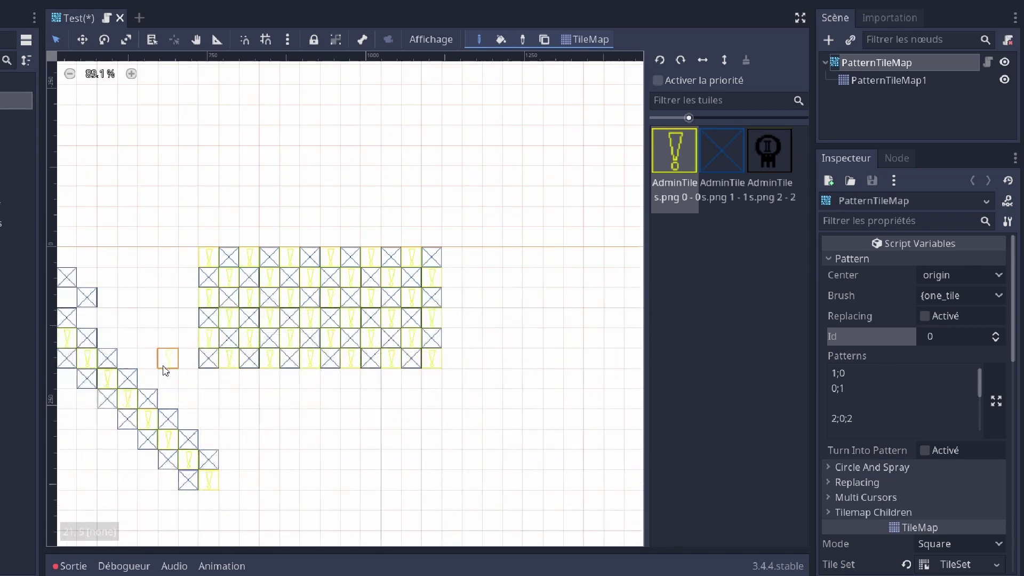
pyautogui.keyDown('shift'); pyautogui.moveTo(447, 211); pyautogui.dragTo(546, 255); pyautogui.keyUp('shift')
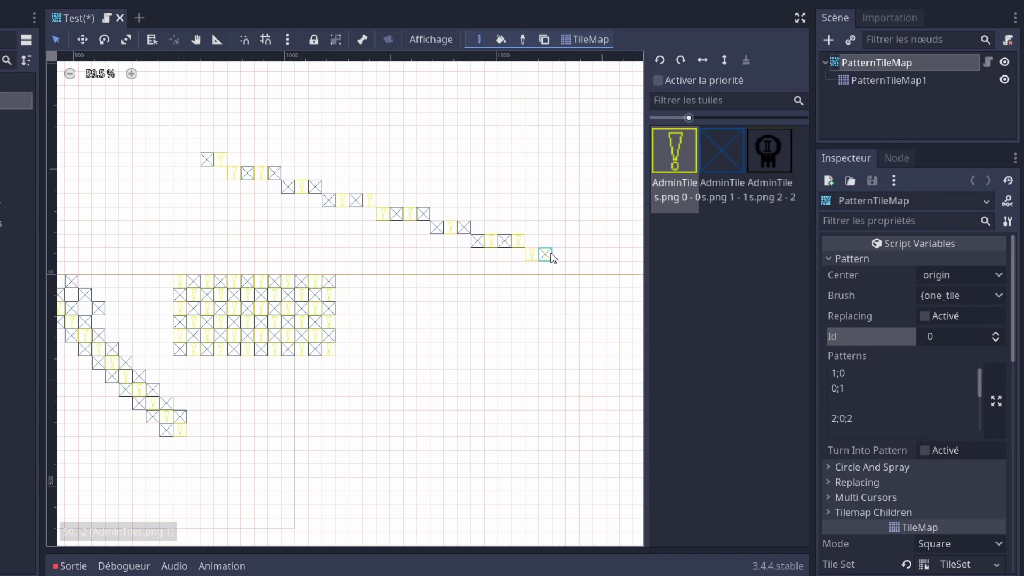
# Paint a filled rectangle at the top, outline a large rectangle, and bucket-fill its interior
pyautogui.keyDown('ctrl'); pyautogui.keyDown('shift'); pyautogui.moveTo(330, 91); pyautogui.dragTo(551, 196); pyautogui.keyUp('shift'); pyautogui.keyUp('ctrl')
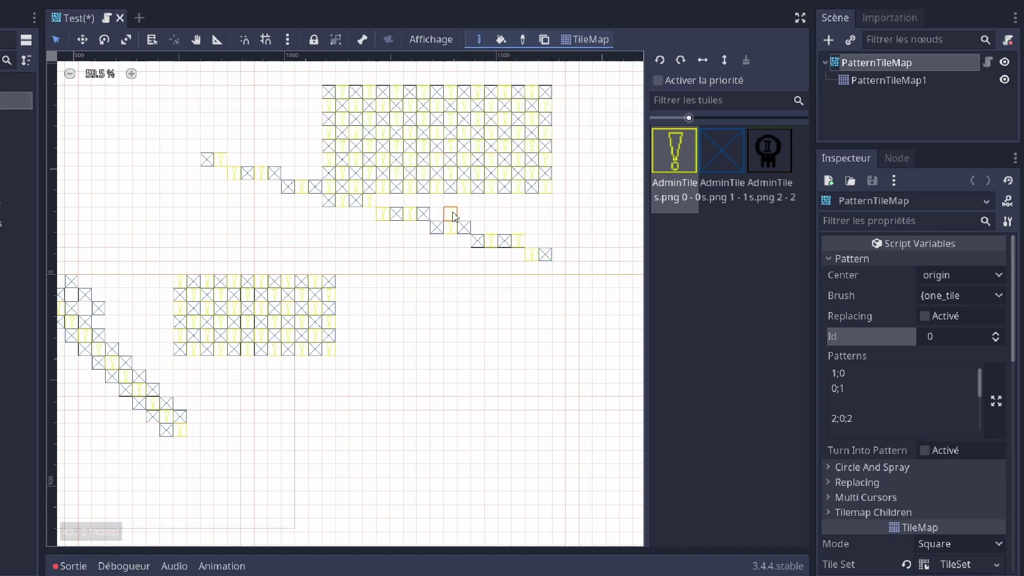
pyautogui.scroll(-5, 494, 200)
pyautogui.scroll(4, 320, 148)
pyautogui.keyDown('ctrl'); pyautogui.keyDown('shift'); pyautogui.moveTo(387, 320); pyautogui.dragTo(586, 483); pyautogui.keyUp('shift'); pyautogui.keyUp('ctrl')
pyautogui.press('g')
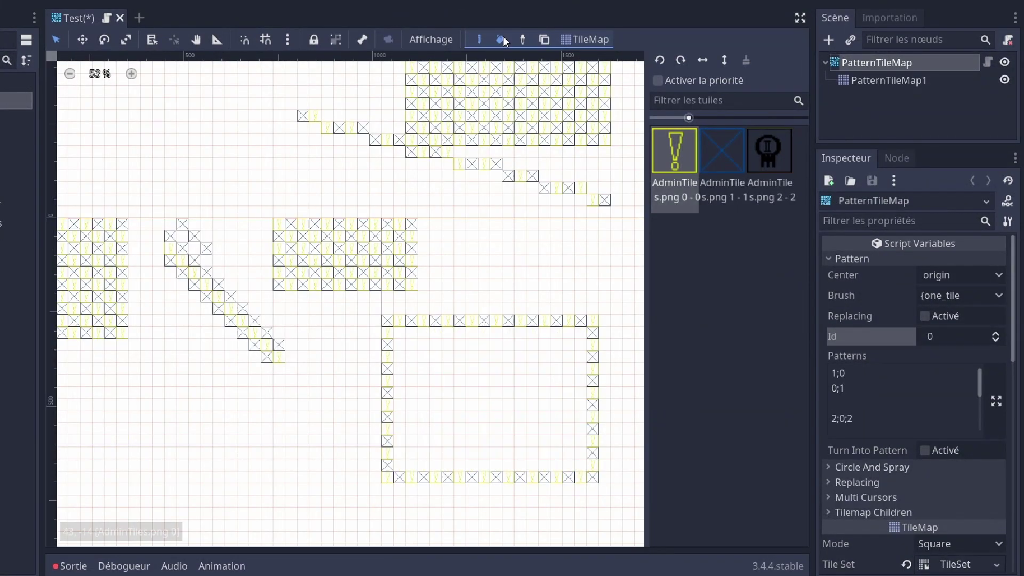
pyautogui.click(509, 386)
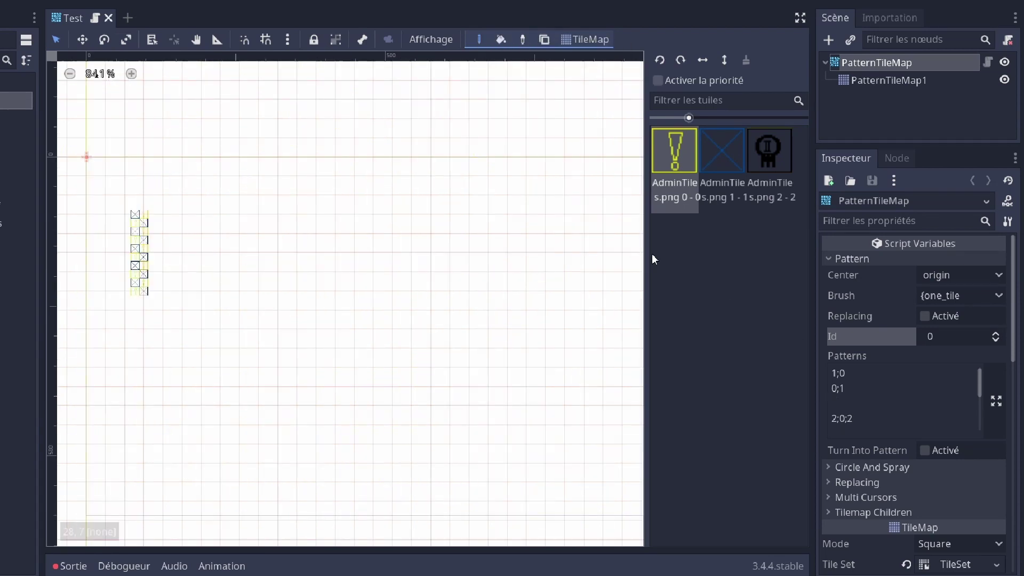
# Paint a four-row block of patterned tiles
pyautogui.moveTo(237, 196)
pyautogui.mouseDown()
pyautogui.moveTo(385, 192)
pyautogui.moveTo(238, 207)
pyautogui.moveTo(249, 228)
pyautogui.moveTo(361, 224)
pyautogui.moveTo(373, 239)
pyautogui.moveTo(233, 242)
pyautogui.mouseUp()
pyautogui.scroll(2, 187, 222)
pyautogui.scroll(-3, 270, 206)
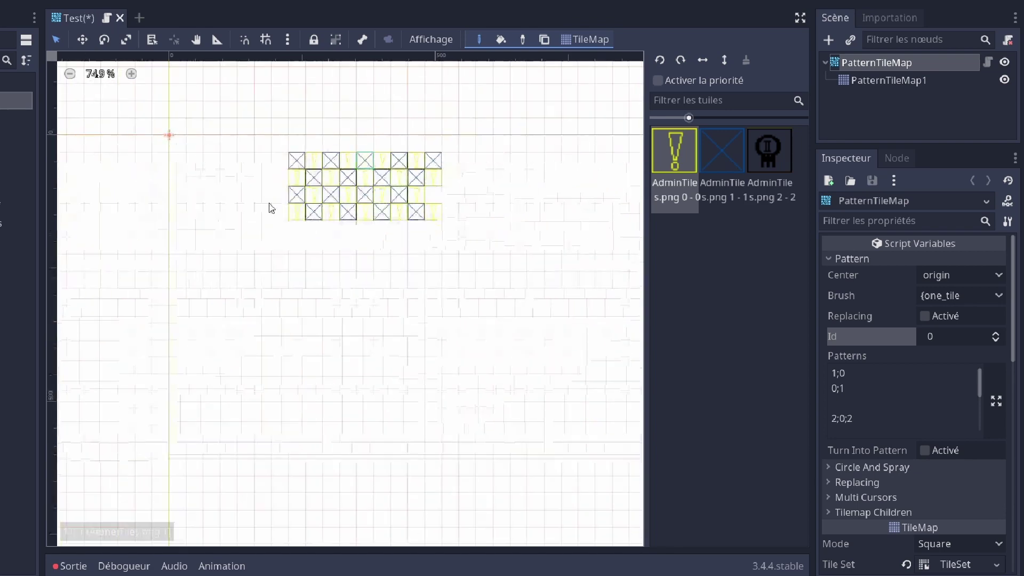
pyautogui.scroll(2, 270, 206)
# Switch the Brush to whole_pattern and stamp six 2x2 pattern copies across the map
pyautogui.click(958, 297)
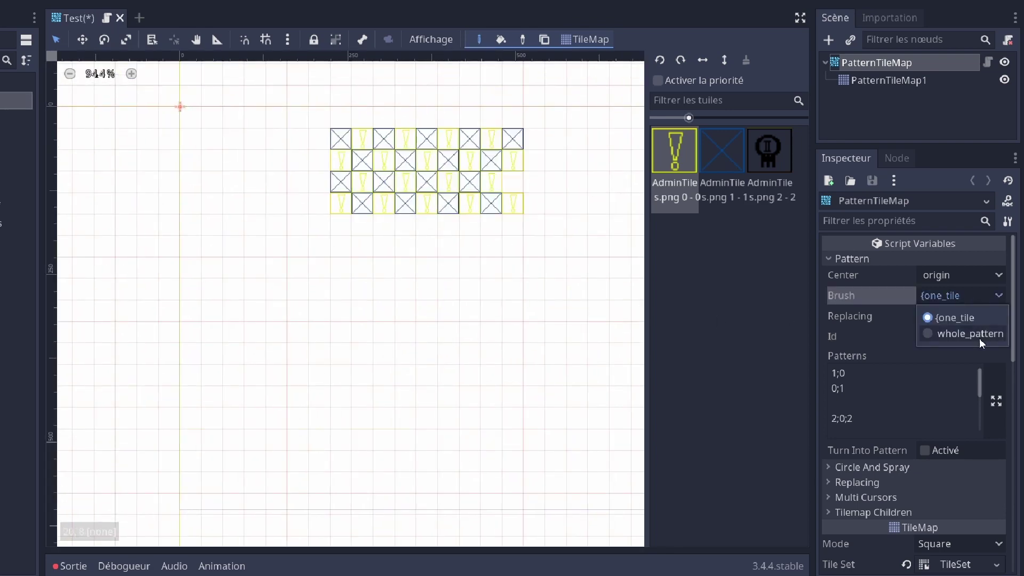
pyautogui.click(924, 335)
pyautogui.click(233, 311)
pyautogui.click(362, 332)
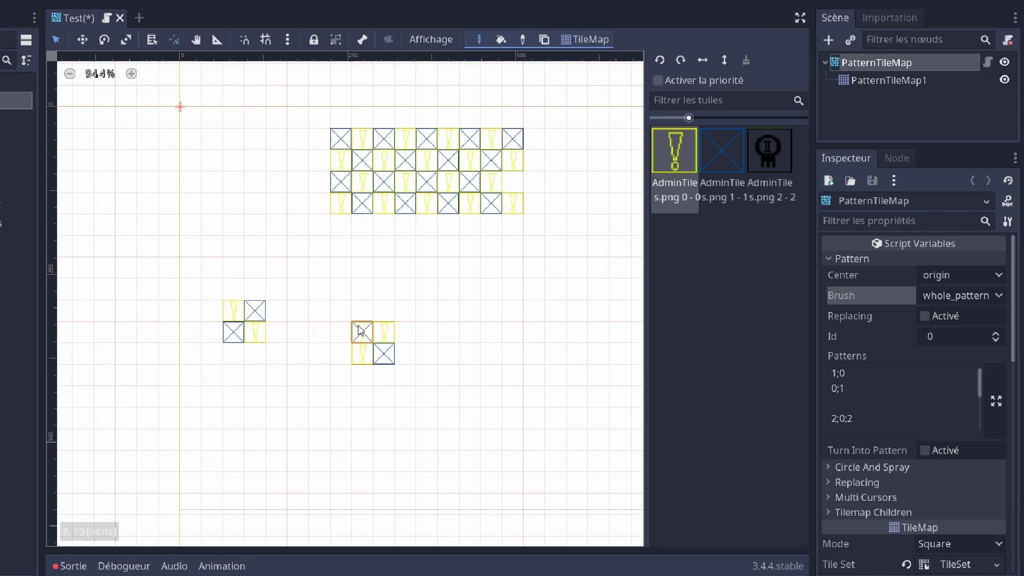
pyautogui.click(491, 311)
pyautogui.click(456, 403)
pyautogui.click(319, 439)
pyautogui.click(212, 395)
# Reset the pattern Id to -1
pyautogui.scroll(-1, 104, 290)
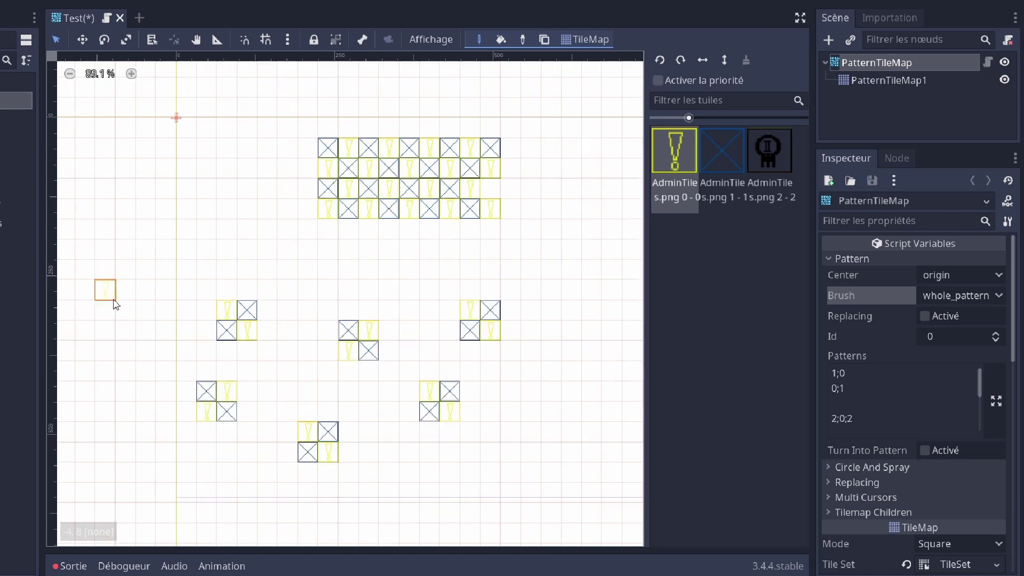
pyautogui.scroll(-2, 119, 297)
pyautogui.scroll(2, 315, 309)
pyautogui.scroll(3, 314, 310)
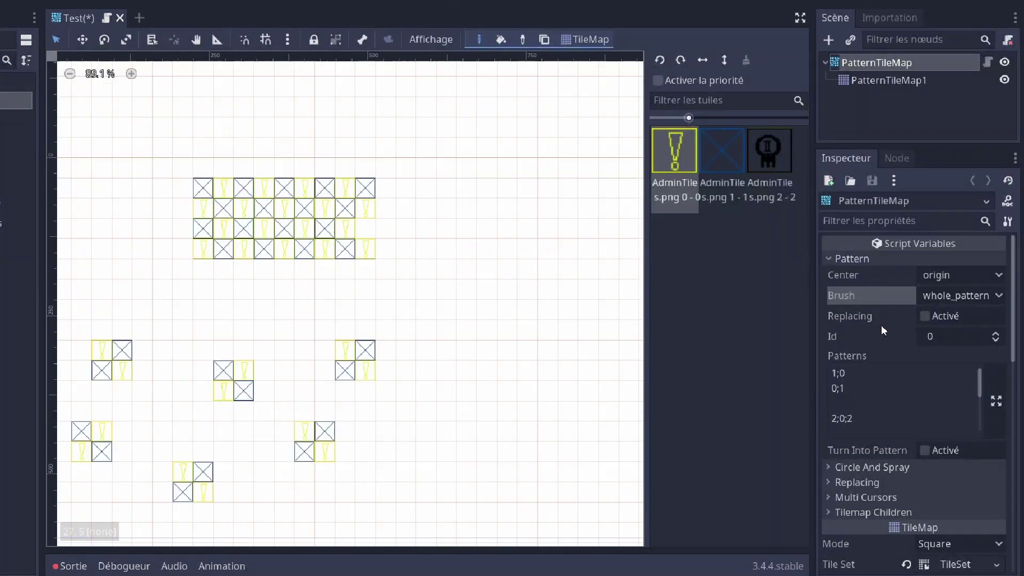
pyautogui.click(995, 340)
pyautogui.scroll(-2, 317, 299)
# Paint a large rectangle of crossed-box tiles and set the pattern Id back to 0
pyautogui.click(721, 149)
pyautogui.scroll(1, 481, 230)
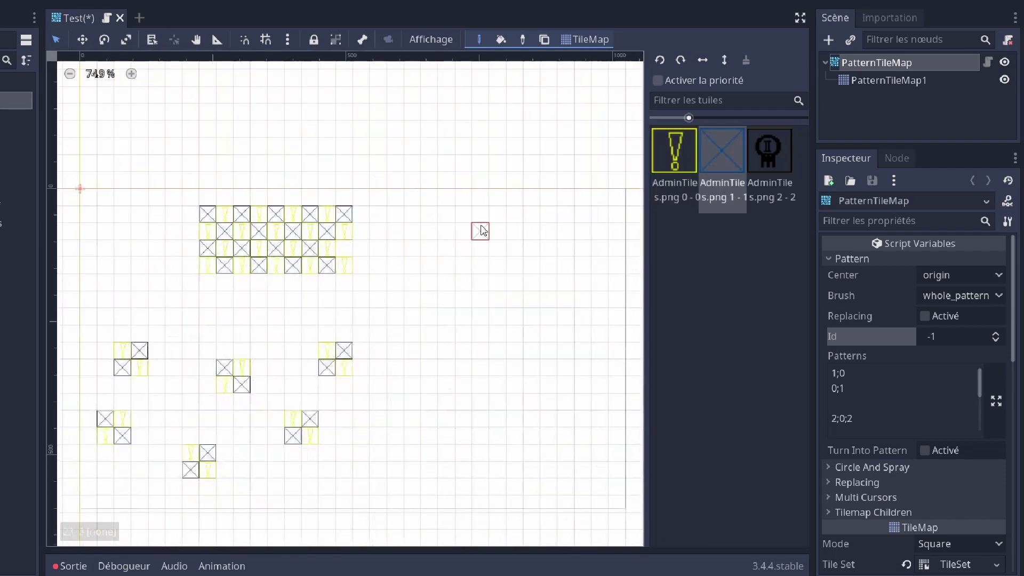
pyautogui.moveTo(482, 230)
pyautogui.mouseDown()
pyautogui.moveTo(551, 320)
pyautogui.moveTo(619, 490)
pyautogui.mouseUp()
pyautogui.scroll(1, 527, 266)
pyautogui.scroll(1, 379, 251)
pyautogui.click(995, 332)
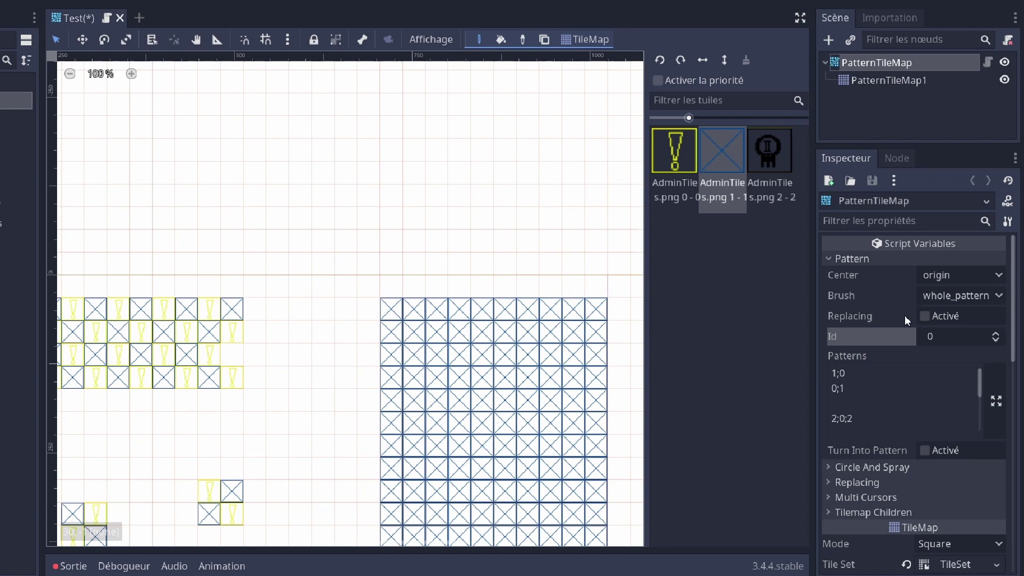
# Enable Replacing and paint the pattern over the block's top row
pyautogui.click(925, 316)
pyautogui.scroll(1, 446, 268)
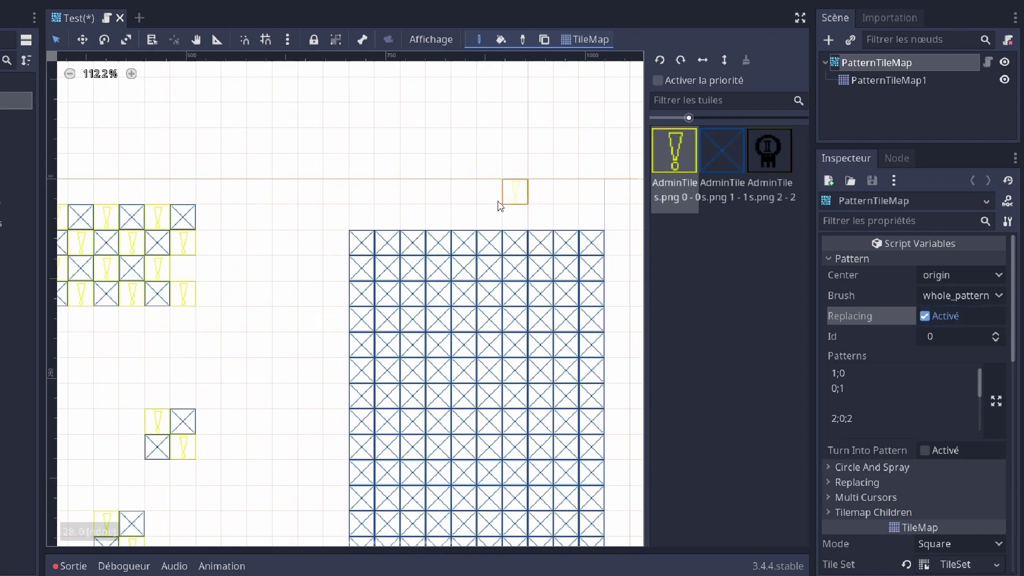
pyautogui.moveTo(359, 213); pyautogui.dragTo(589, 220)
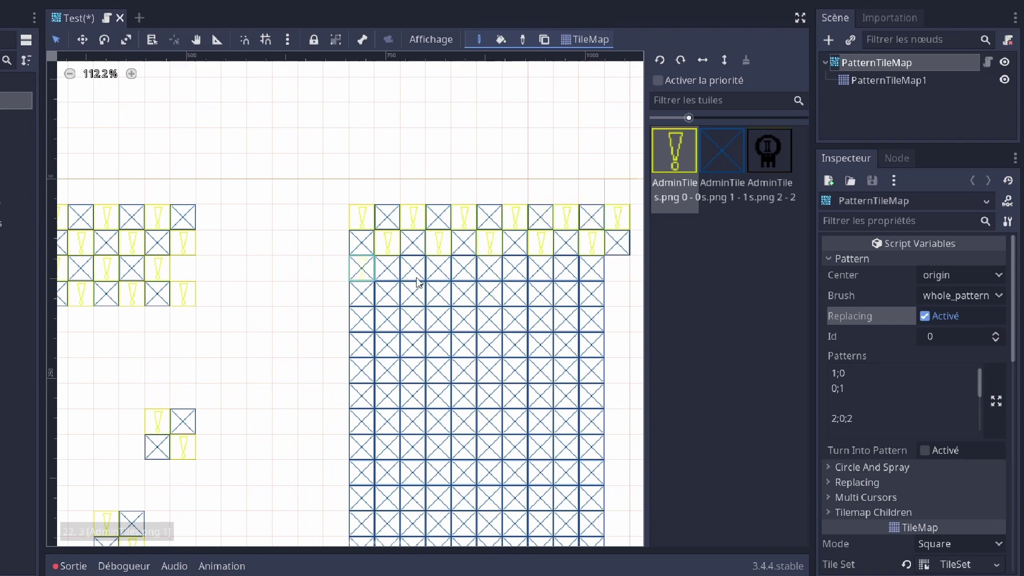
# Disable Replacing and paint a pattern column down the block's left side
pyautogui.click(924, 315)
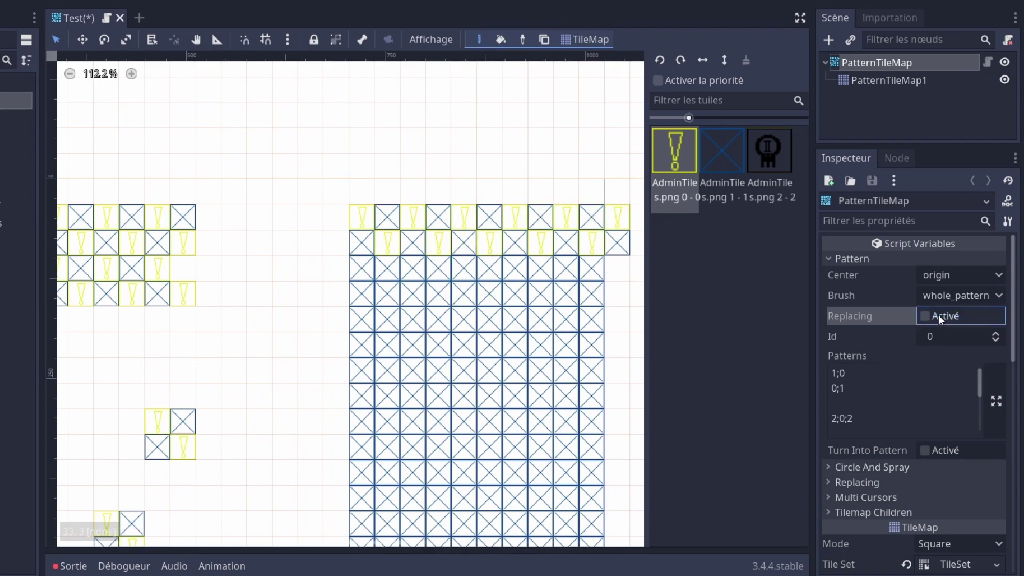
pyautogui.scroll(-3, 394, 311)
pyautogui.scroll(3, 341, 243)
pyautogui.moveTo(362, 247); pyautogui.dragTo(372, 454)
# Keep Center set to origin and stamp a 3x3 pattern at the map origin
pyautogui.scroll(-2, 371, 454)
pyautogui.click(945, 275)
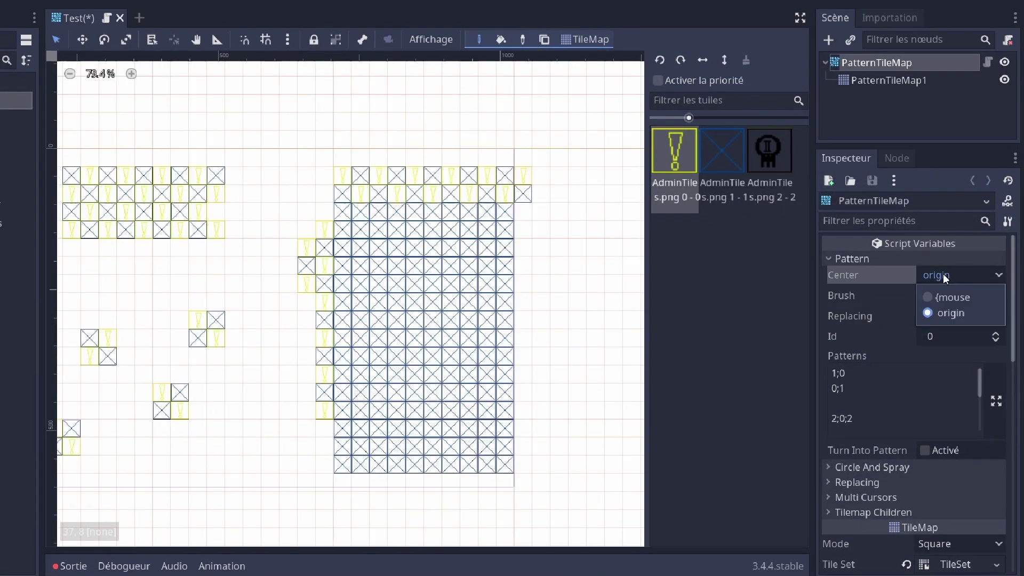
pyautogui.click(951, 313)
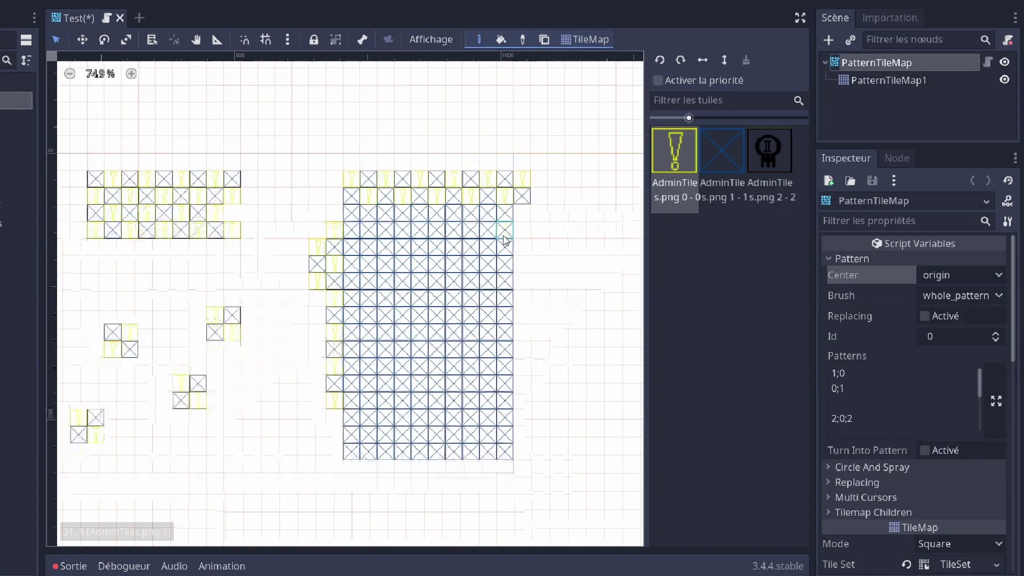
pyautogui.scroll(-5, 450, 224)
pyautogui.scroll(3, 205, 189)
pyautogui.scroll(-2, 236, 180)
pyautogui.scroll(8, 237, 180)
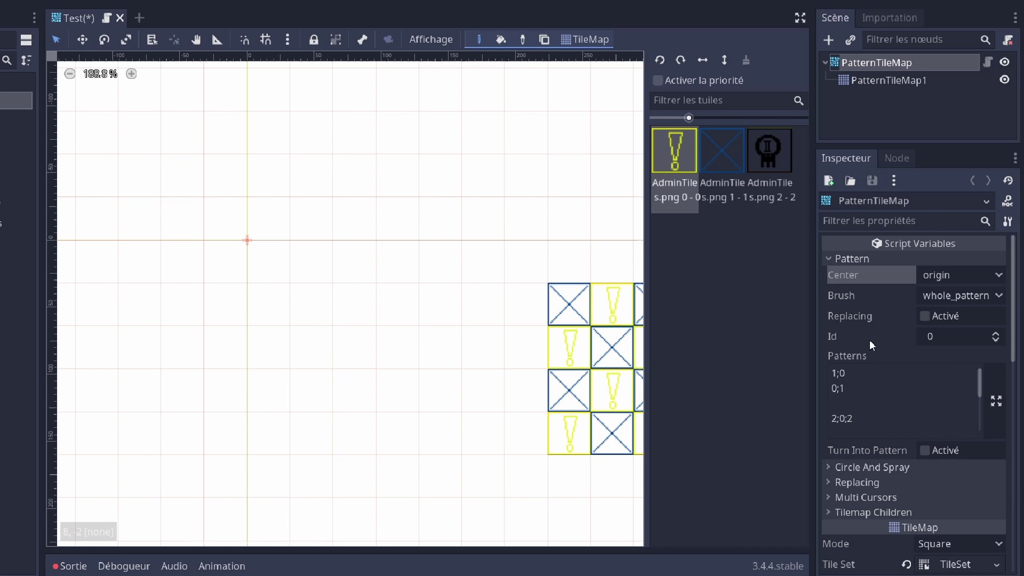
pyautogui.click(312, 259)
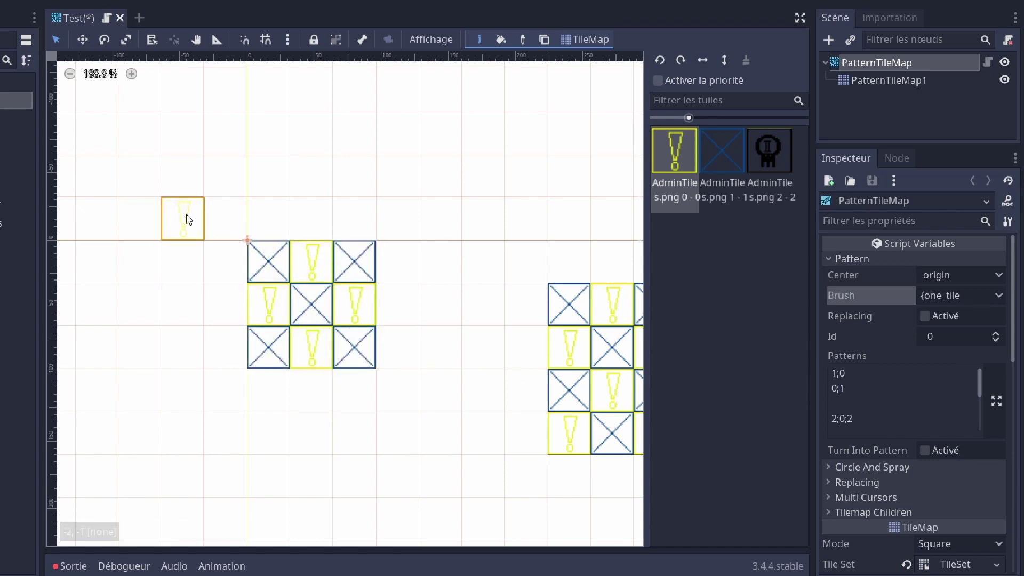
# Set Center to mouse with the whole_pattern brush and stamp a row of 2x2 patterns
pyautogui.scroll(-3, 133, 259)
pyautogui.scroll(2, 134, 260)
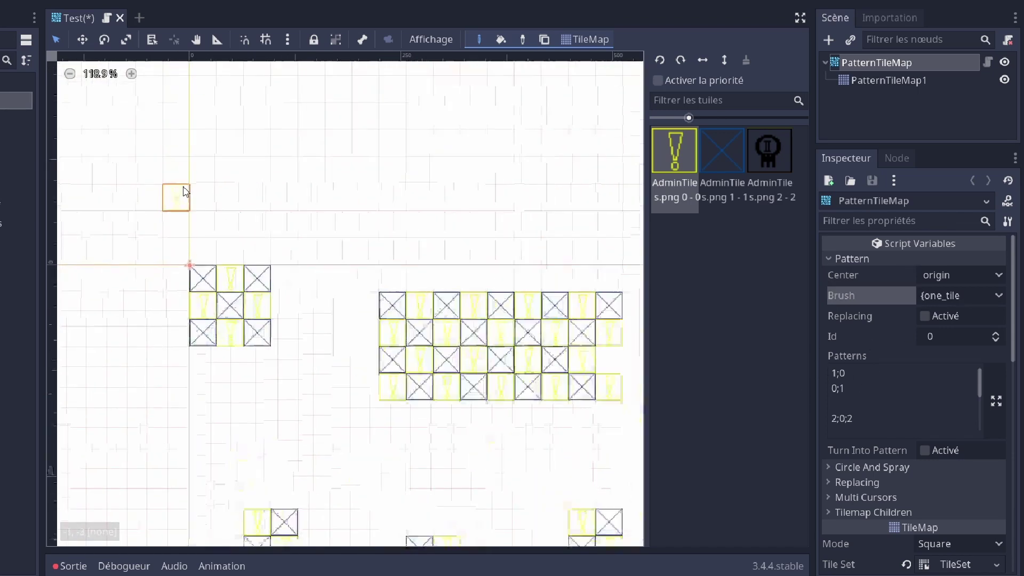
pyautogui.click(943, 279)
pyautogui.click(948, 296)
pyautogui.scroll(-6, 160, 224)
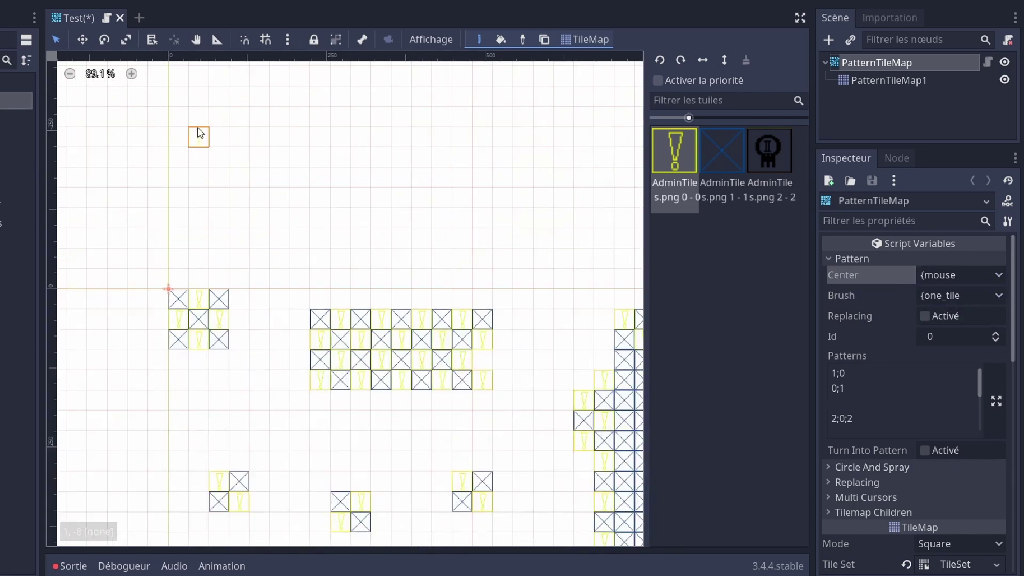
pyautogui.scroll(8, 313, 137)
pyautogui.press('b')
pyautogui.moveTo(262, 186); pyautogui.dragTo(533, 184)
pyautogui.click(315, 139)
pyautogui.click(416, 176)
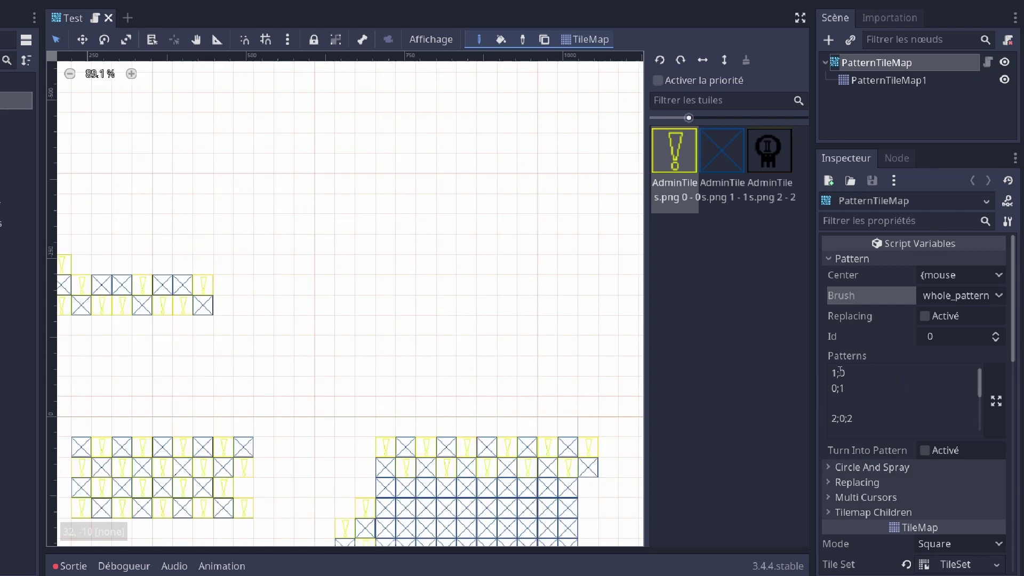
# Change the pattern rows to -1;0 and 0;-1 and repaint the blue block with sparse ! tiles
pyautogui.click(838, 372)
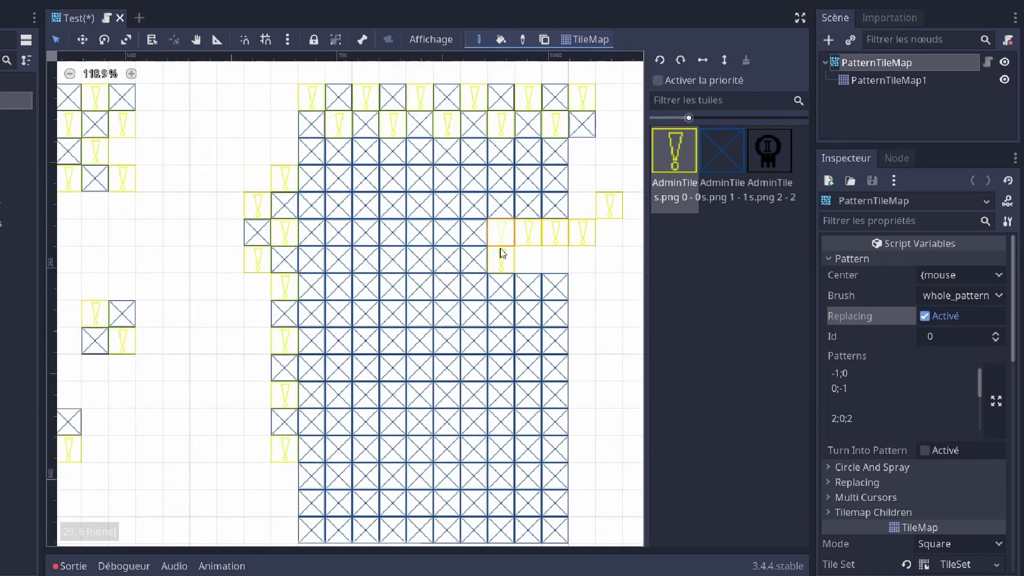
pyautogui.moveTo(501, 251)
pyautogui.mouseDown()
pyautogui.moveTo(437, 301)
pyautogui.moveTo(368, 422)
pyautogui.mouseUp()
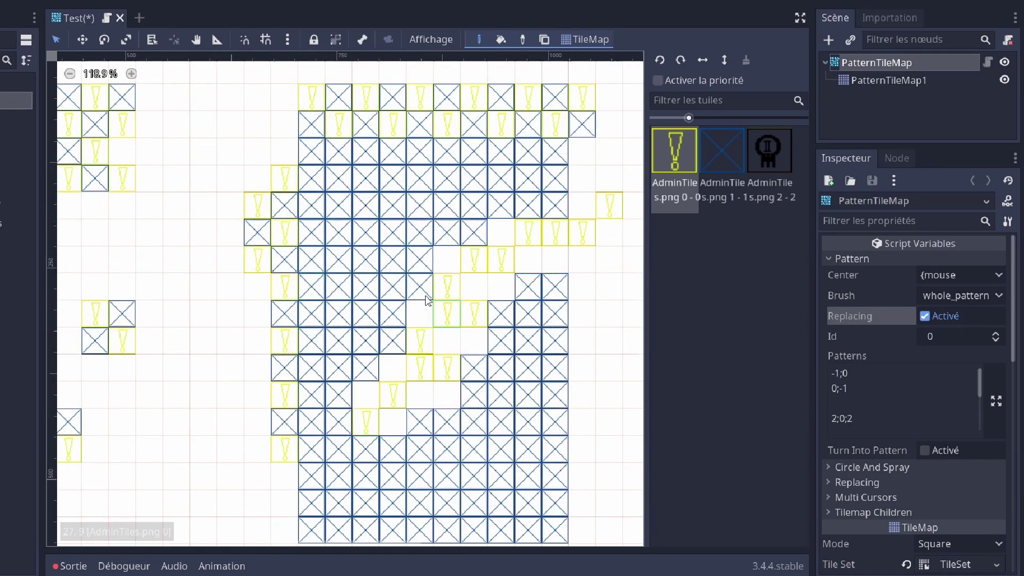
pyautogui.moveTo(448, 263)
pyautogui.mouseDown()
pyautogui.moveTo(343, 315)
pyautogui.moveTo(453, 247)
pyautogui.moveTo(330, 257)
pyautogui.moveTo(324, 355)
pyautogui.moveTo(415, 309)
pyautogui.moveTo(461, 411)
pyautogui.mouseUp()
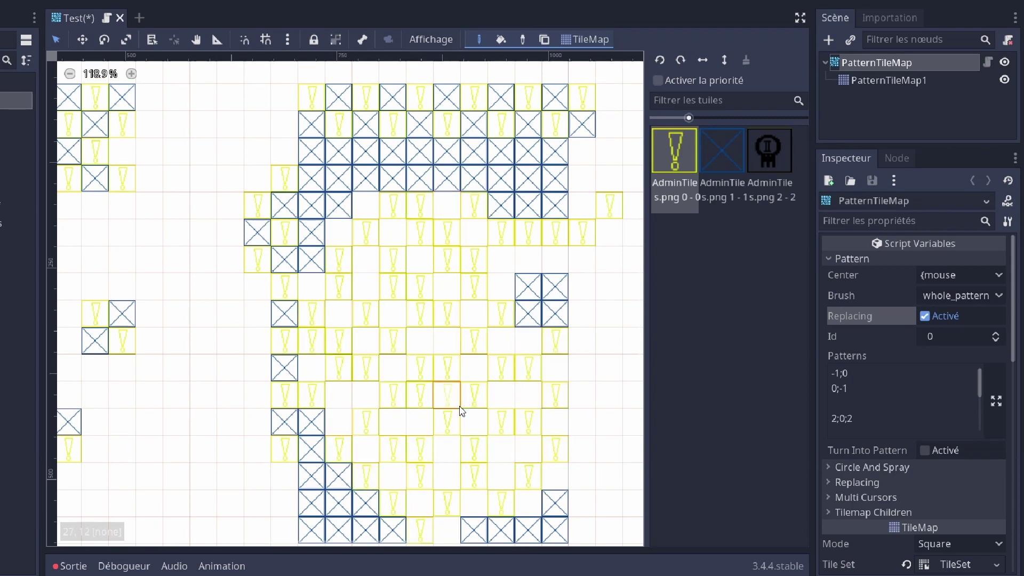
pyautogui.scroll(4, 437, 286)
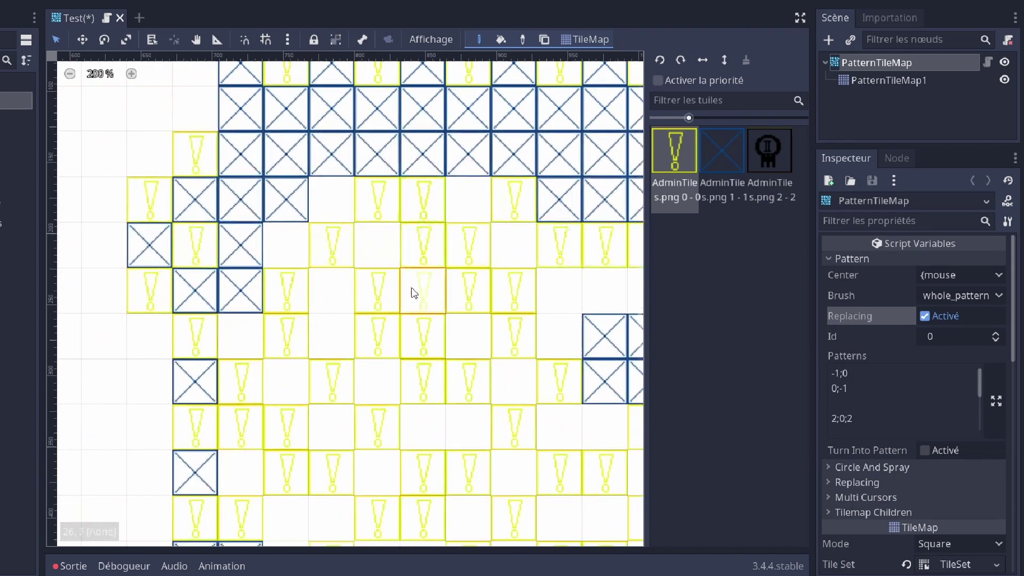
pyautogui.scroll(-2, 320, 269)
# Undo, delete the 1s from the pattern rows, paint staggered rows of lone ! tiles, and expand the Patterns text
pyautogui.press('BackSpace')
pyautogui.press('BackSpace')
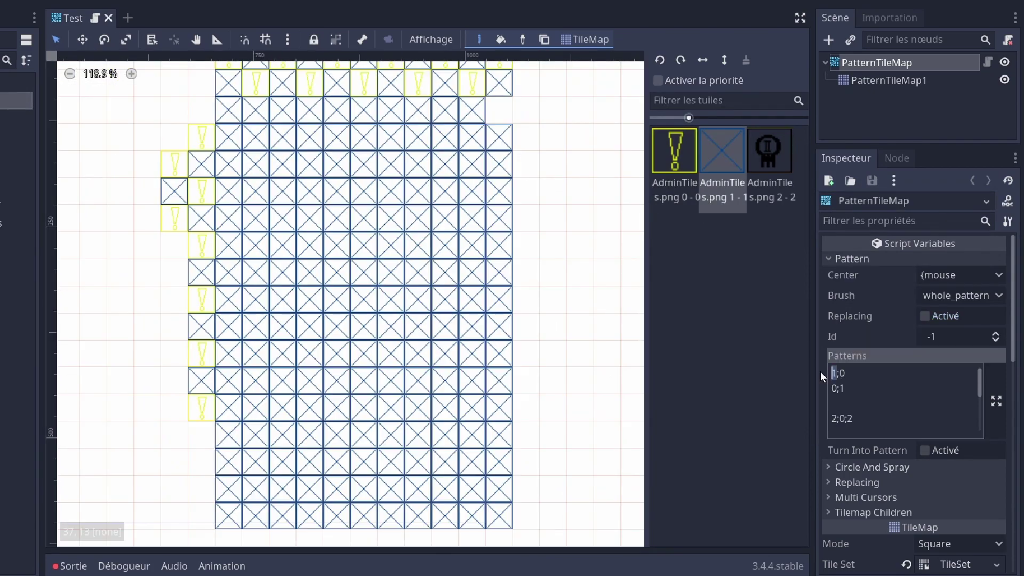
pyautogui.click(848, 388)
pyautogui.press('BackSpace')
pyautogui.press('BackSpace')
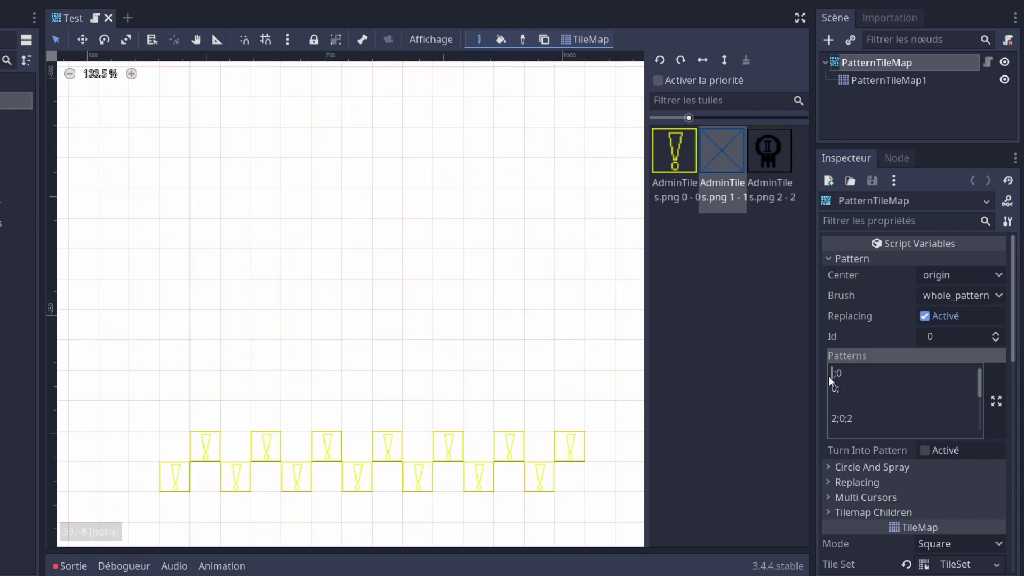
pyautogui.moveTo(189, 240)
pyautogui.mouseDown()
pyautogui.moveTo(505, 231)
pyautogui.moveTo(297, 240)
pyautogui.mouseUp()
pyautogui.scroll(1, 297, 240)
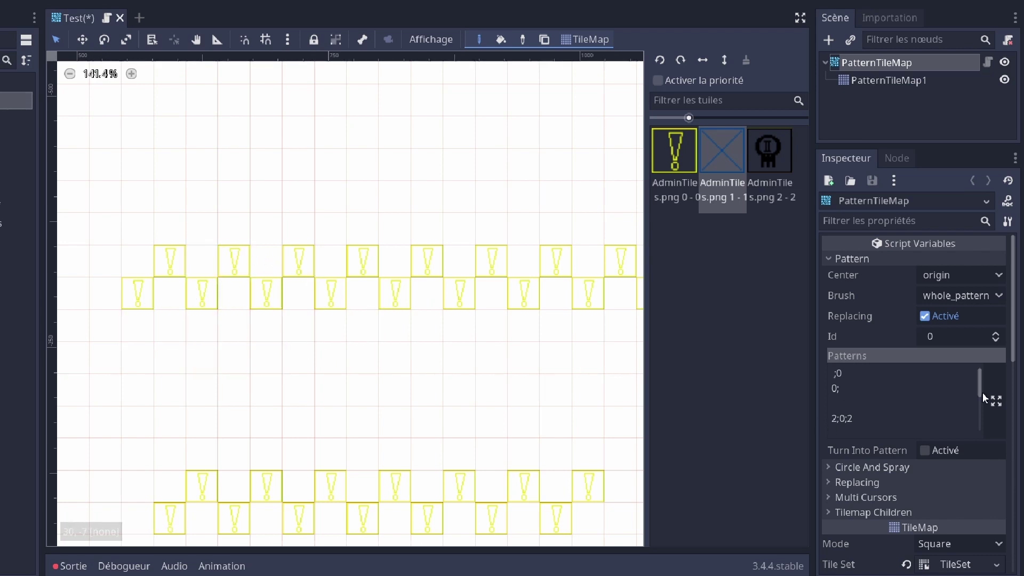
pyautogui.click(995, 400)
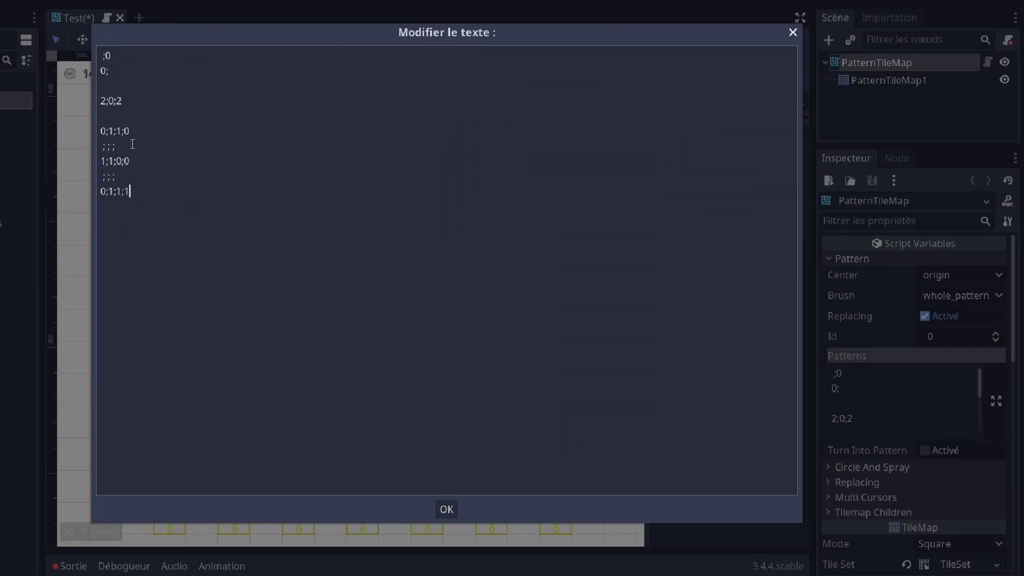
# Select the last pattern's five lines, then stamp pattern 2's four-tile rows across the map
pyautogui.moveTo(129, 192); pyautogui.dragTo(91, 136)
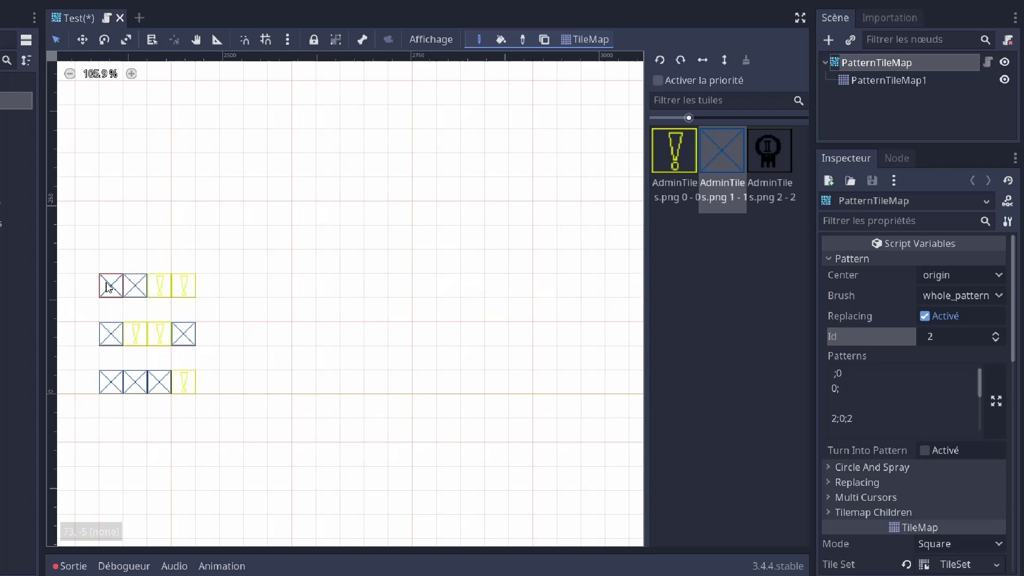
pyautogui.moveTo(107, 286); pyautogui.dragTo(582, 291)
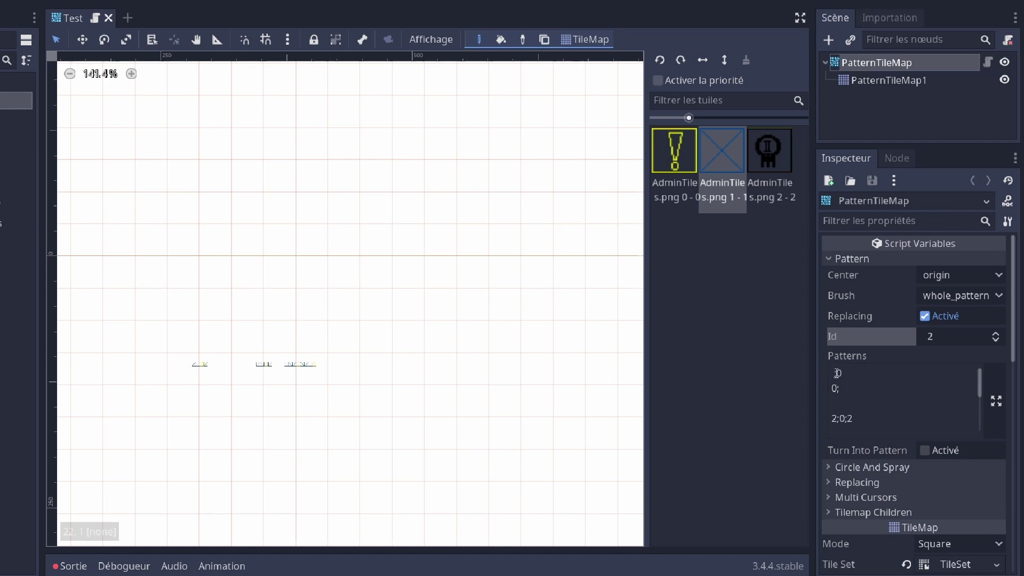
# Insert R1 into the first two pattern lines so they read R1;0 and 0;R1
pyautogui.click(825, 374)
pyautogui.write('R')
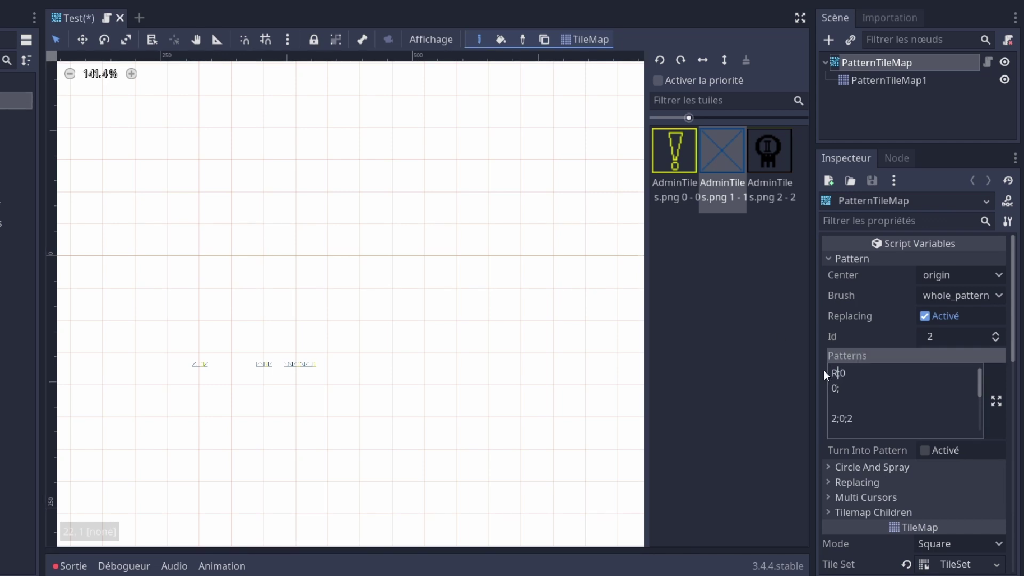
pyautogui.click(857, 384)
pyautogui.moveTo(857, 421); pyautogui.dragTo(824, 420)
pyautogui.click(836, 374)
pyautogui.write('1')
pyautogui.click(856, 385)
pyautogui.moveTo(856, 415); pyautogui.dragTo(818, 417)
pyautogui.click(865, 422)
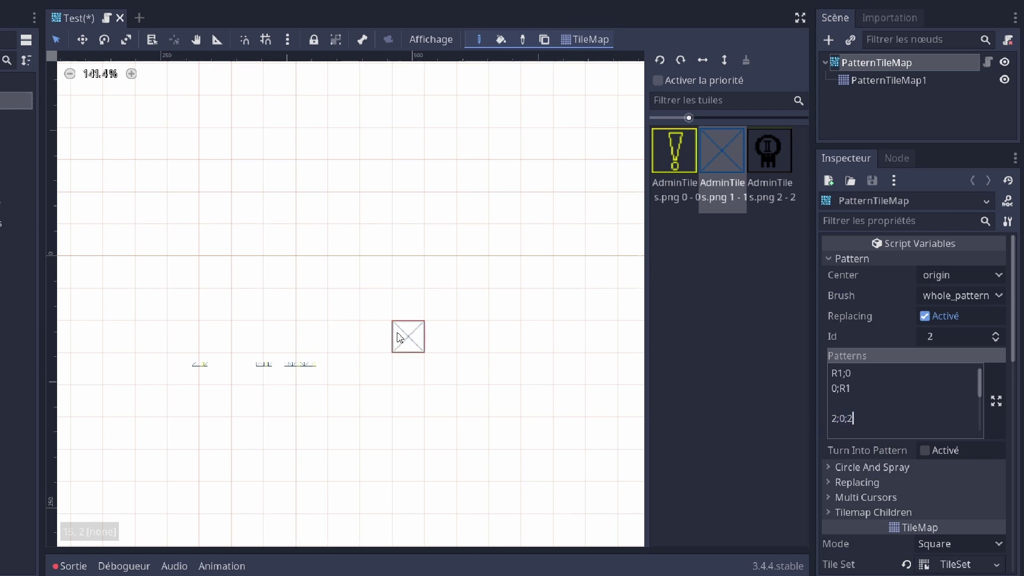
# Paint a large block of ! tiles with randomly scattered robot tiles across the map
pyautogui.scroll(1, 406, 304)
pyautogui.scroll(-2, 411, 274)
pyautogui.moveTo(160, 320)
pyautogui.mouseDown()
pyautogui.moveTo(555, 332)
pyautogui.moveTo(128, 382)
pyautogui.moveTo(571, 427)
pyautogui.mouseUp()
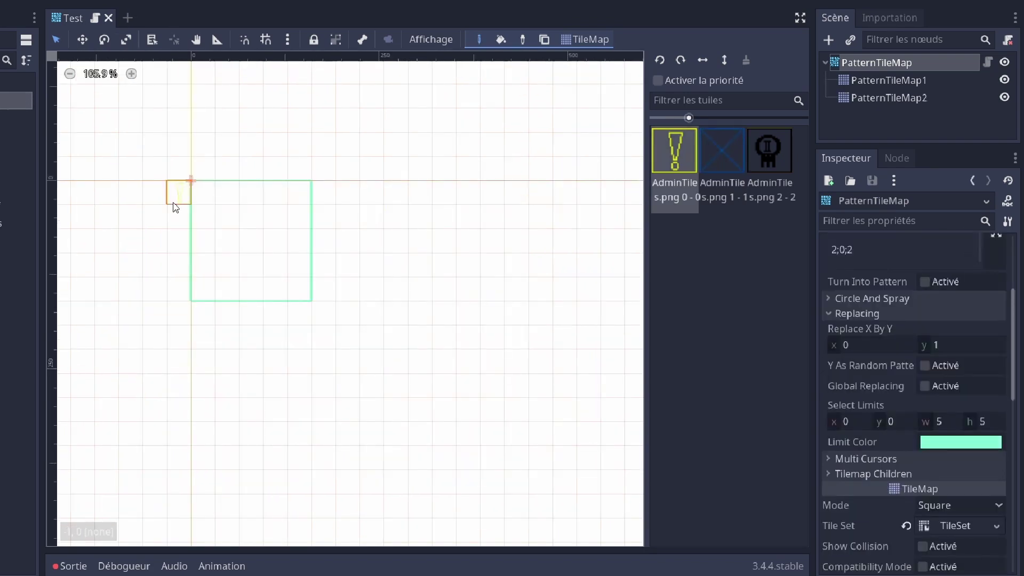
# Review the existing Patterns text in the larger editor, then close it
pyautogui.scroll(3, 164, 163)
pyautogui.scroll(3, 910, 328)
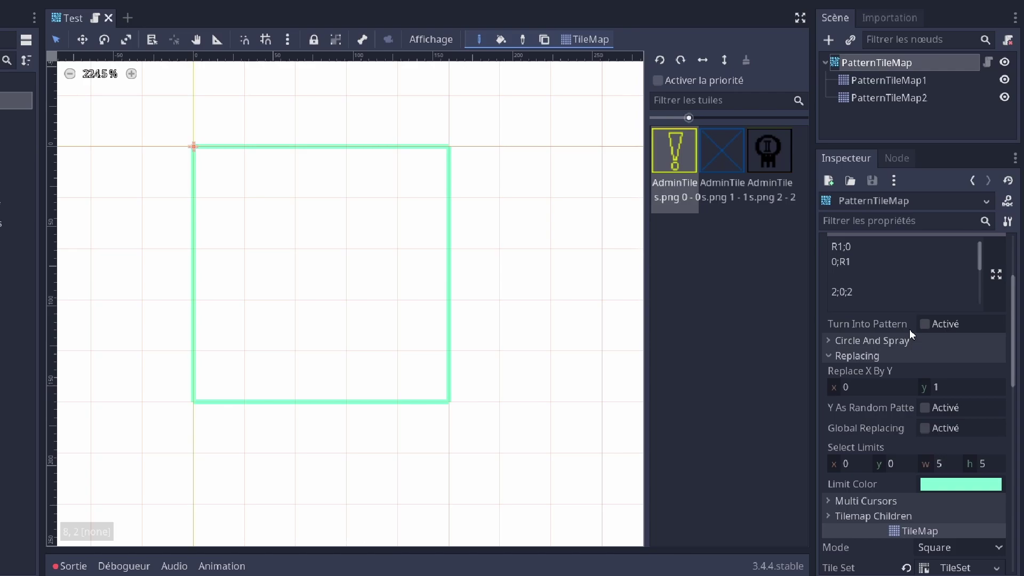
pyautogui.click(995, 316)
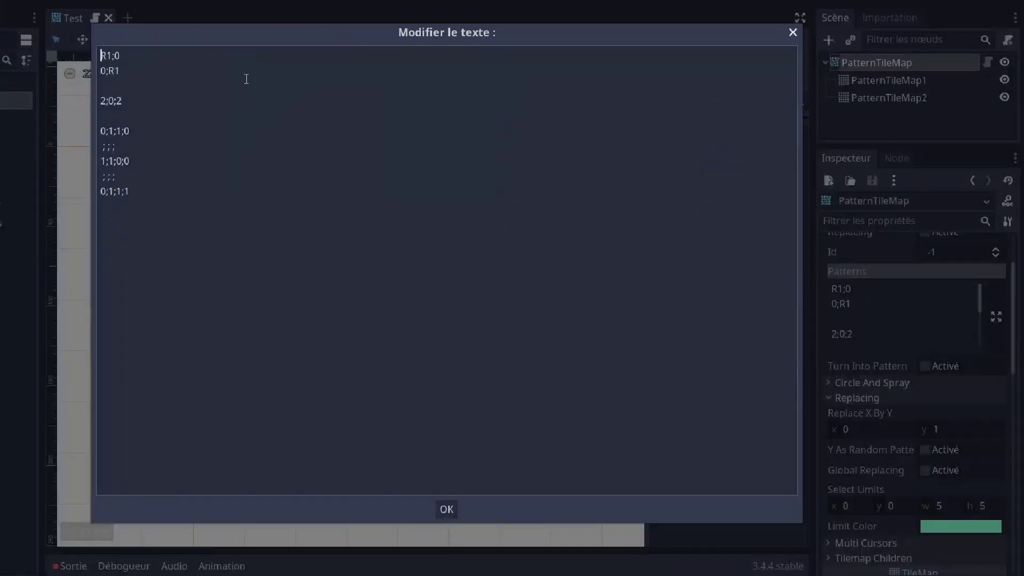
pyautogui.click(447, 508)
pyautogui.scroll(-1, 238, 187)
pyautogui.scroll(1, 257, 283)
# Paint a plus-shaped arrangement of ! tiles and convert it into a pattern
pyautogui.moveTo(302, 352); pyautogui.dragTo(313, 138)
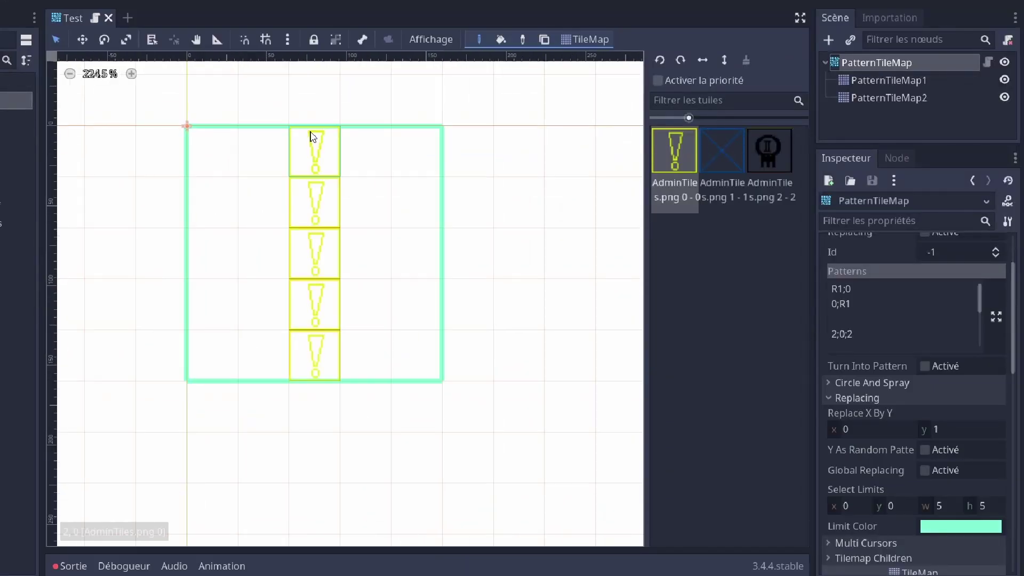
pyautogui.moveTo(219, 254); pyautogui.dragTo(406, 254)
pyautogui.scroll(-1, 424, 250)
pyautogui.scroll(-2, 837, 398)
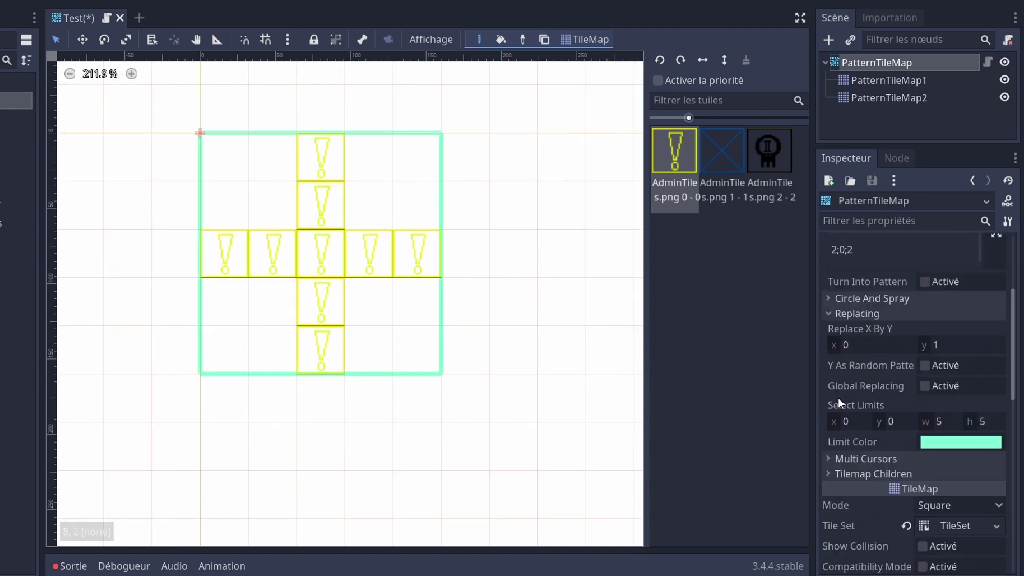
pyautogui.click(887, 404)
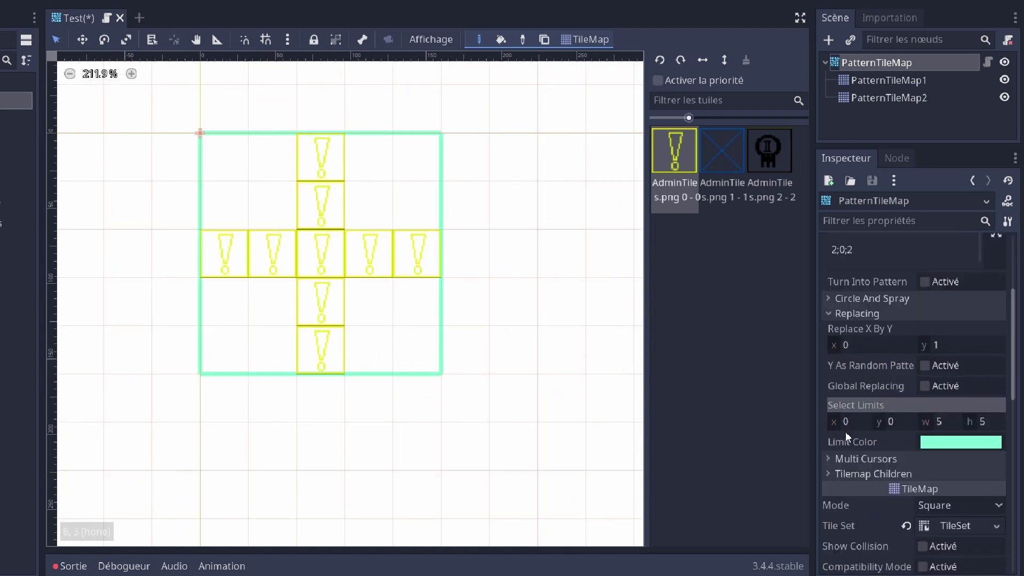
pyautogui.scroll(2, 904, 398)
pyautogui.click(935, 368)
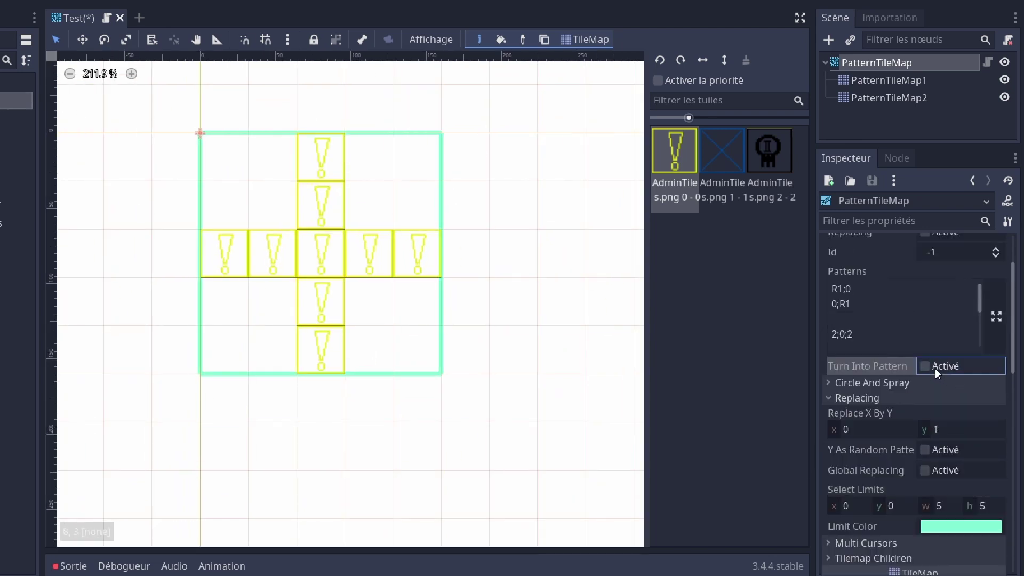
# Copy the printed pattern lines from Output and append them to the Patterns list
pyautogui.click(72, 565)
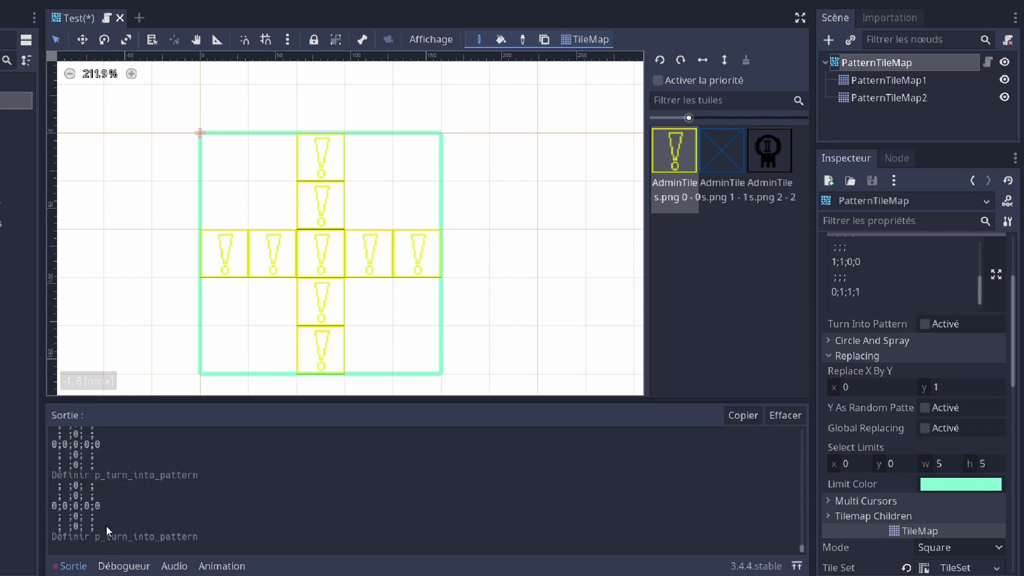
pyautogui.moveTo(106, 531); pyautogui.dragTo(53, 483)
pyautogui.hotkey('ctrl', 'c')
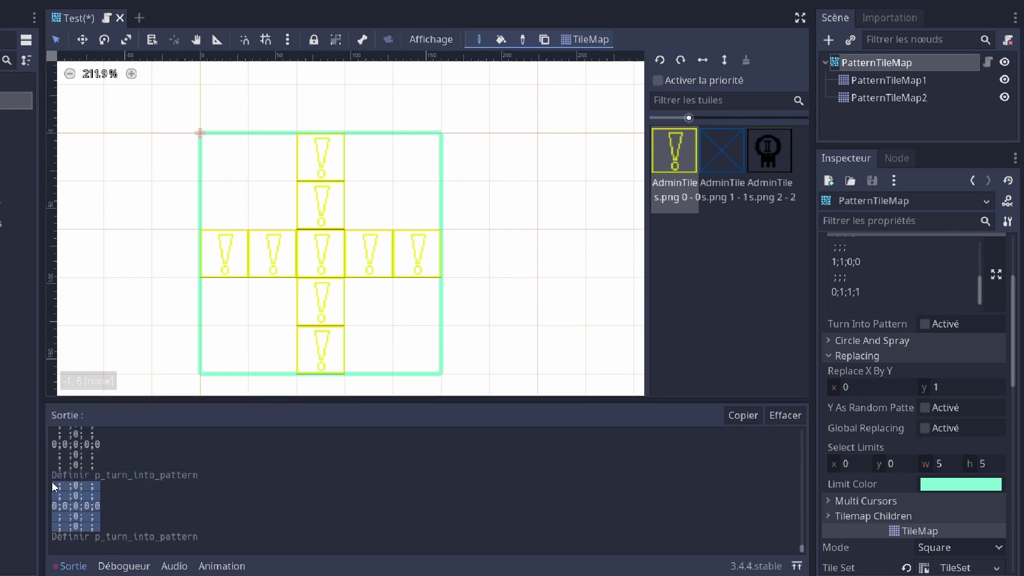
pyautogui.click(996, 274)
pyautogui.click(203, 212)
pyautogui.press('Return')
pyautogui.press('Return')
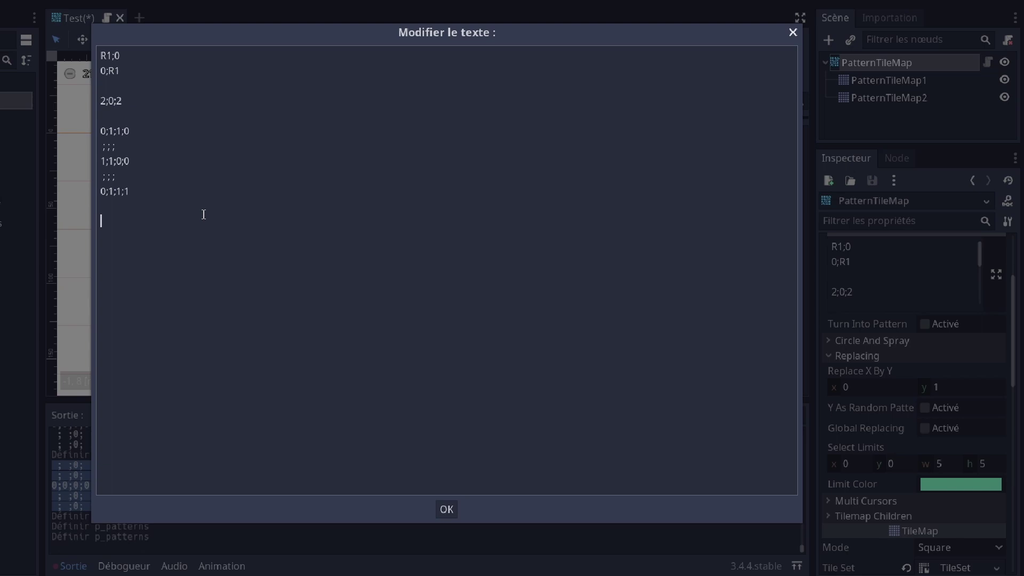
pyautogui.hotkey('ctrl', 'v')
pyautogui.click(446, 510)
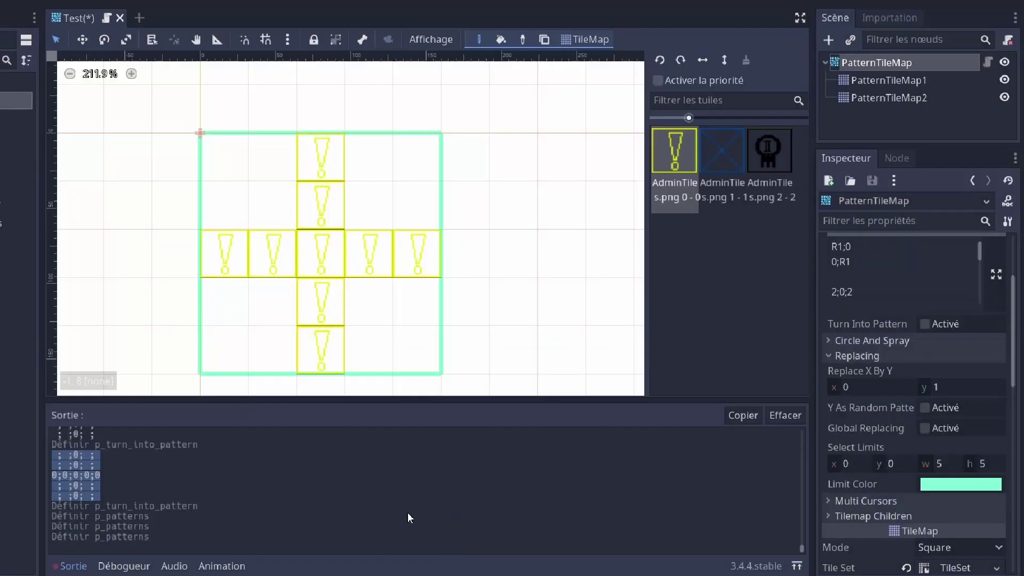
# Paint several copies of the new plus-shaped pattern across the map
pyautogui.click(69, 565)
pyautogui.scroll(-4, 143, 369)
pyautogui.scroll(3, 999, 301)
pyautogui.moveTo(352, 373)
pyautogui.mouseDown()
pyautogui.moveTo(327, 343)
pyautogui.moveTo(384, 362)
pyautogui.moveTo(362, 291)
pyautogui.moveTo(442, 255)
pyautogui.moveTo(439, 192)
pyautogui.moveTo(368, 157)
pyautogui.mouseUp()
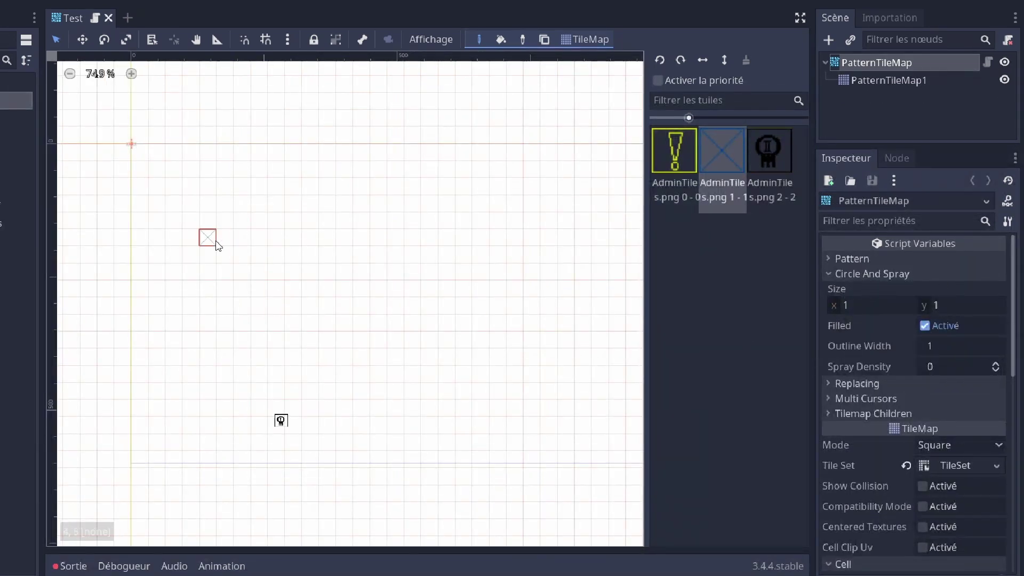
# Paint a row of X tiles, then erase all of them
pyautogui.scroll(-1, 208, 238)
pyautogui.scroll(1, 277, 207)
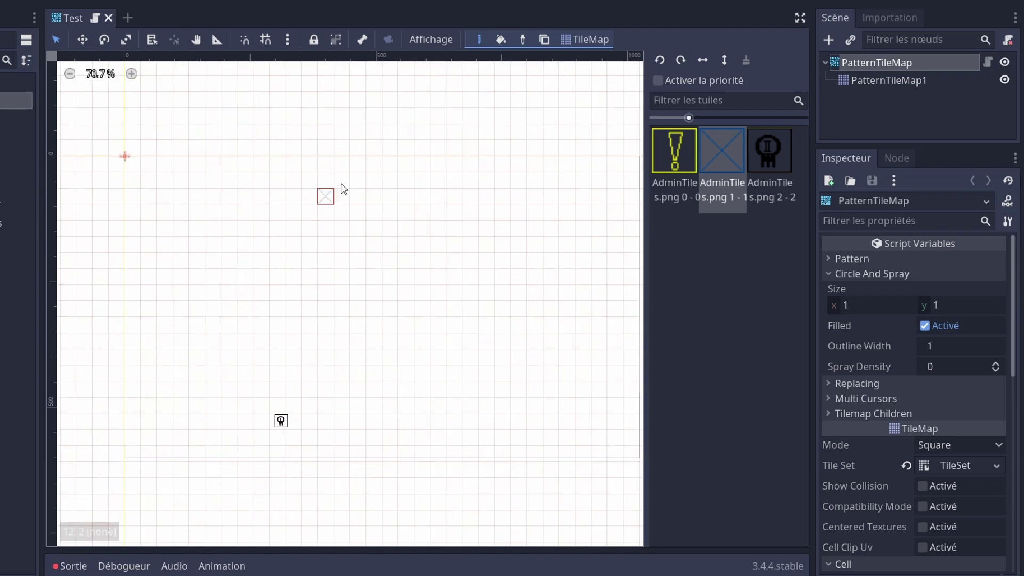
pyautogui.moveTo(311, 215)
pyautogui.mouseDown()
pyautogui.moveTo(445, 212)
pyautogui.moveTo(489, 241)
pyautogui.moveTo(475, 250)
pyautogui.moveTo(496, 263)
pyautogui.mouseUp()
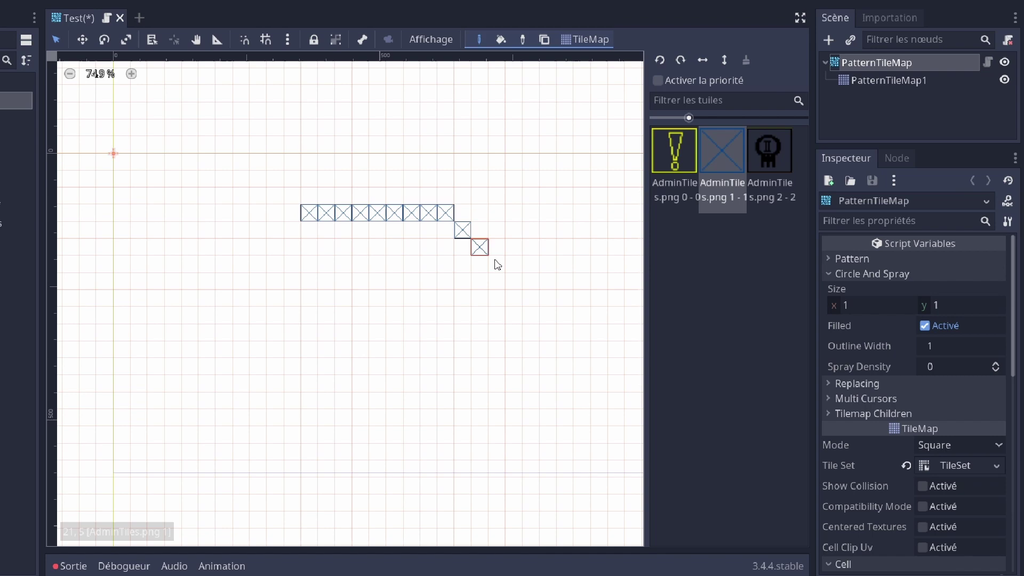
pyautogui.moveTo(480, 248)
pyautogui.mouseDown(button='right')
pyautogui.moveTo(360, 213)
pyautogui.moveTo(291, 229)
pyautogui.mouseUp(button='right')
pyautogui.rightClick(446, 214)
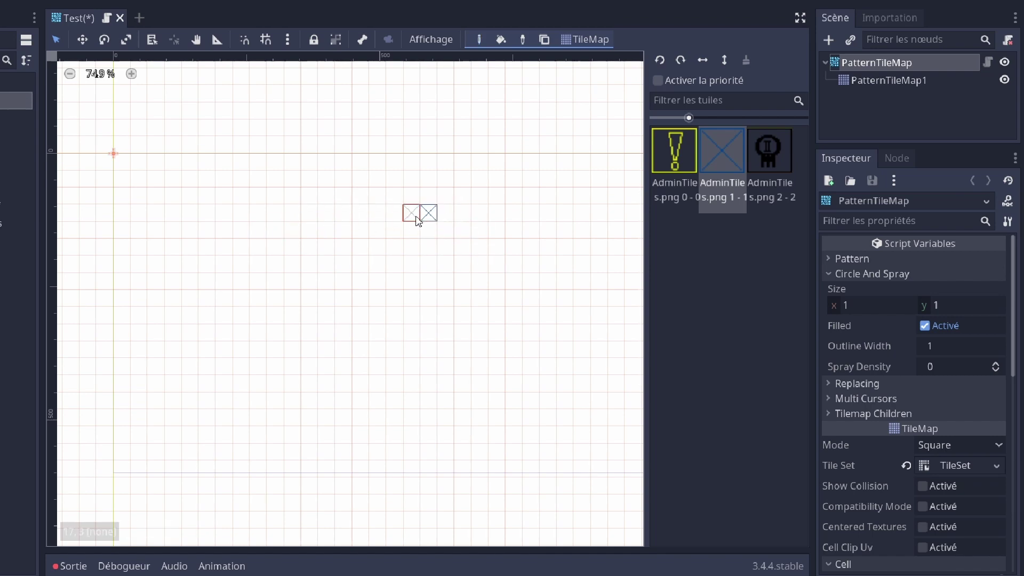
# Set the circle size to 5×5 and stamp a filled circle of X tiles
pyautogui.scroll(1, 445, 216)
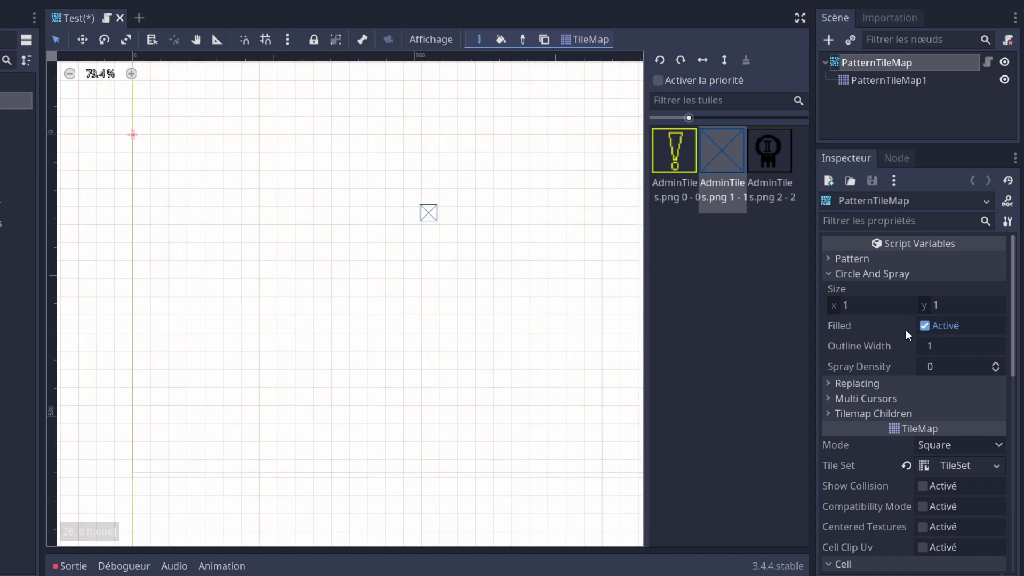
pyautogui.click(862, 304)
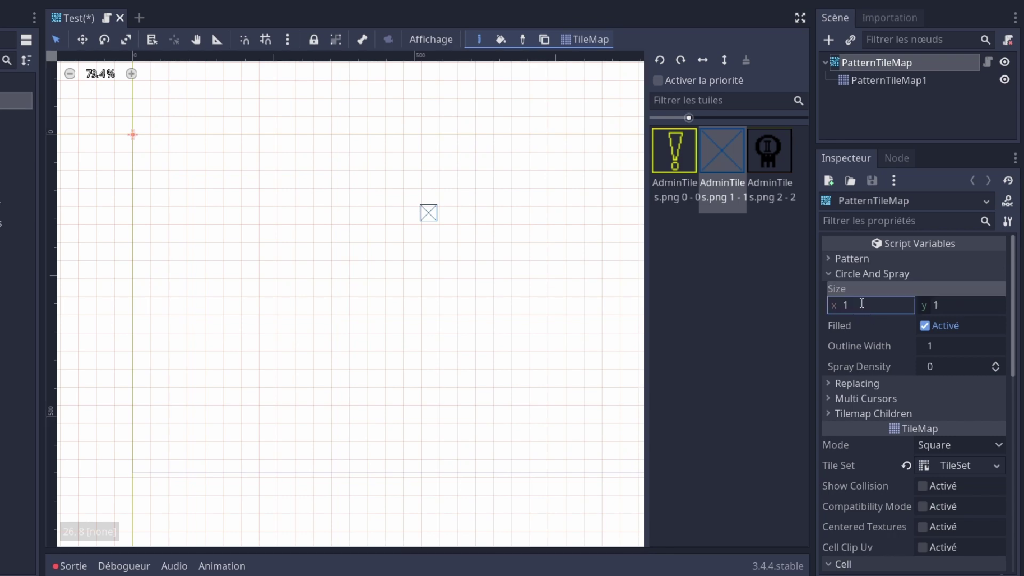
pyautogui.click(947, 311)
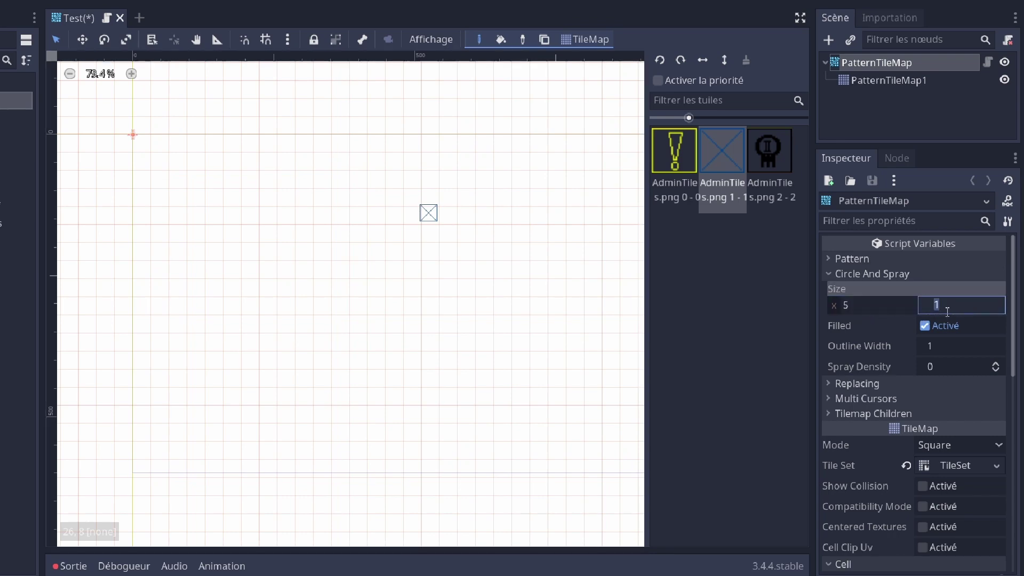
pyautogui.write('5')
pyautogui.click(266, 231)
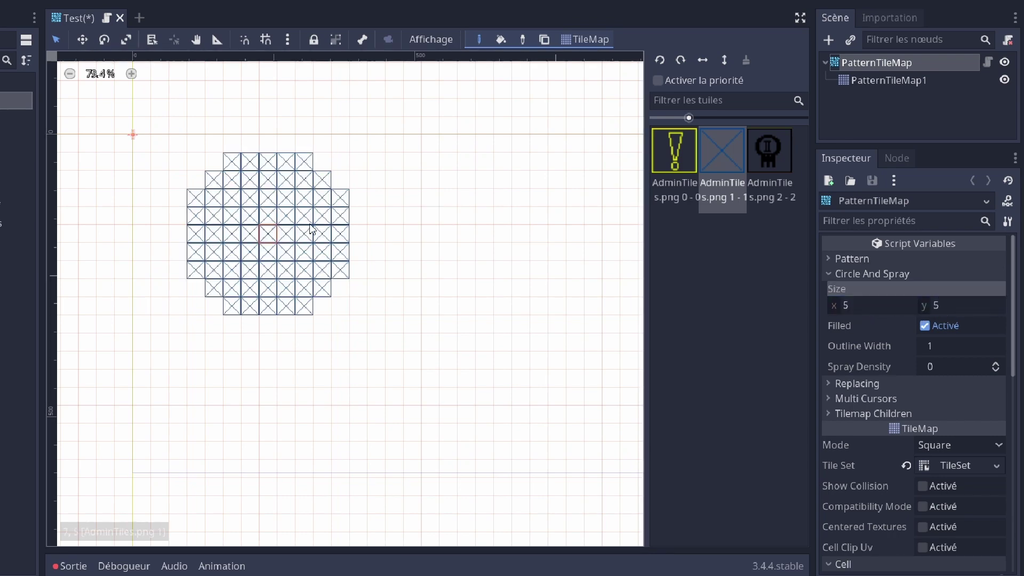
pyautogui.scroll(-2, 373, 187)
pyautogui.scroll(3, 331, 208)
pyautogui.scroll(-4, 323, 212)
pyautogui.scroll(4, 446, 229)
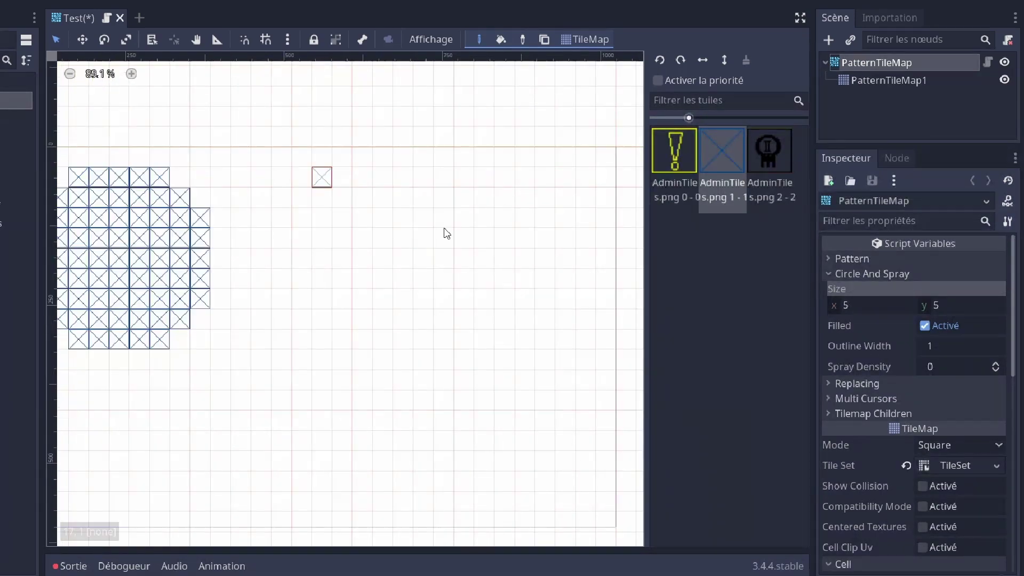
# Uncheck Filled and paint a hollow circle of X tiles
pyautogui.click(936, 326)
pyautogui.click(361, 235)
pyautogui.scroll(-4, 247, 316)
pyautogui.scroll(6, 247, 316)
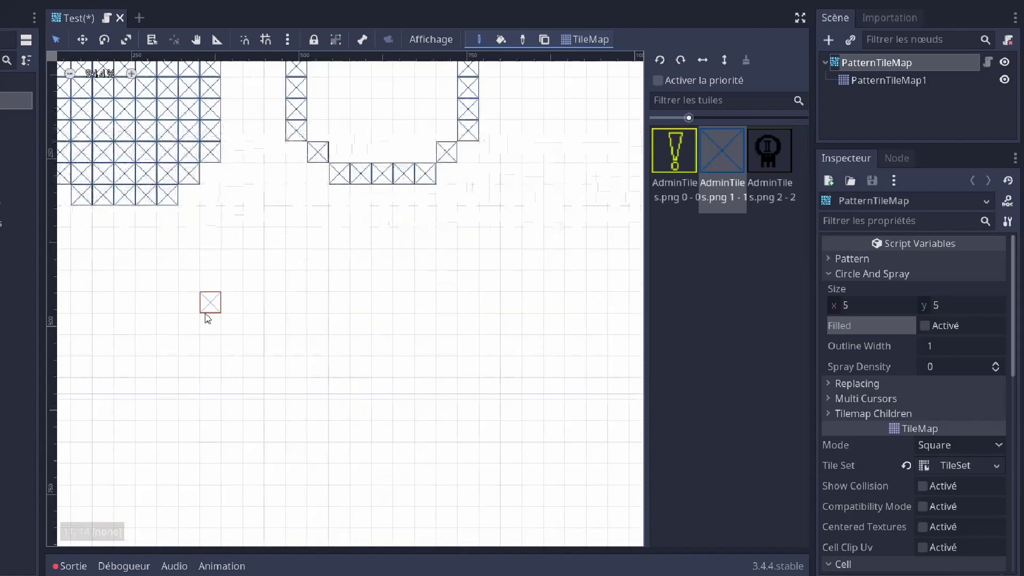
pyautogui.scroll(-5, 206, 308)
# Set the Circle And Spray size to 10×10
pyautogui.click(855, 309)
pyautogui.write('10')
pyautogui.click(953, 309)
pyautogui.write('10')
pyautogui.press('Return')
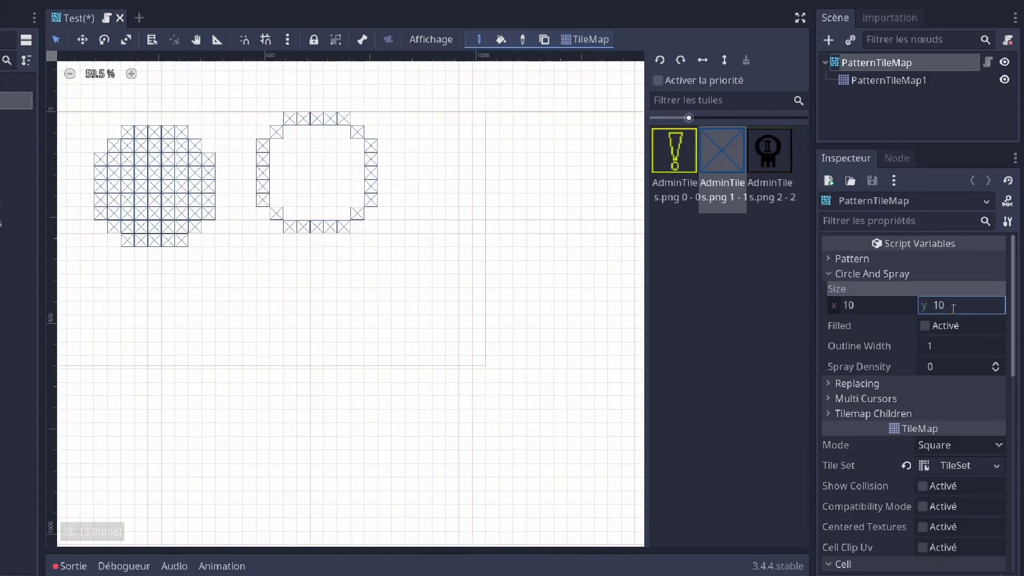
pyautogui.scroll(-3, 425, 224)
pyautogui.scroll(5, 313, 418)
pyautogui.scroll(-2, 421, 350)
# Set outline width 6 and stamp several thick rings of tiles
pyautogui.click(942, 343)
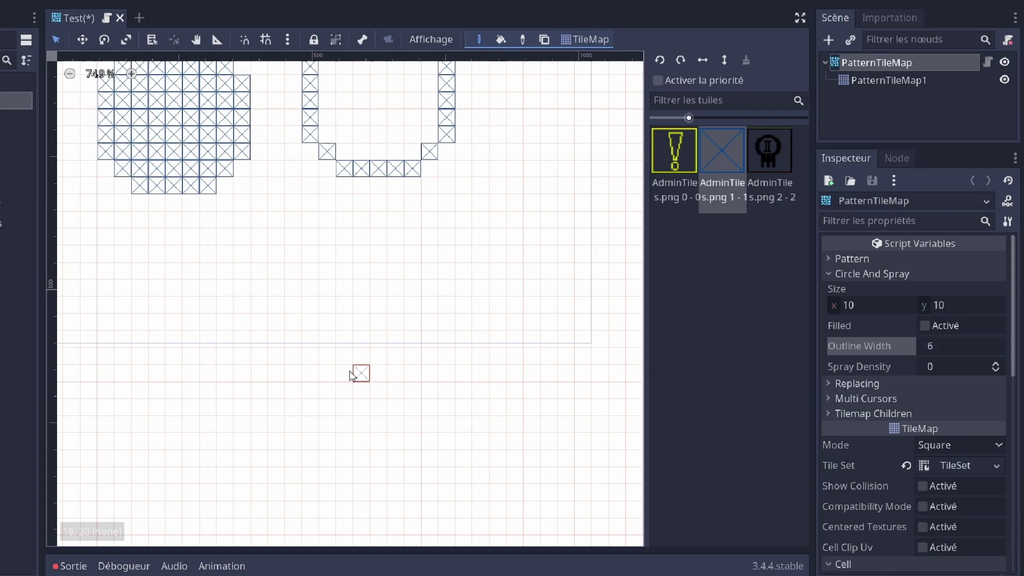
pyautogui.click(377, 338)
pyautogui.scroll(-2, 377, 338)
pyautogui.click(516, 160)
pyautogui.scroll(-2, 472, 179)
pyautogui.scroll(4, 286, 377)
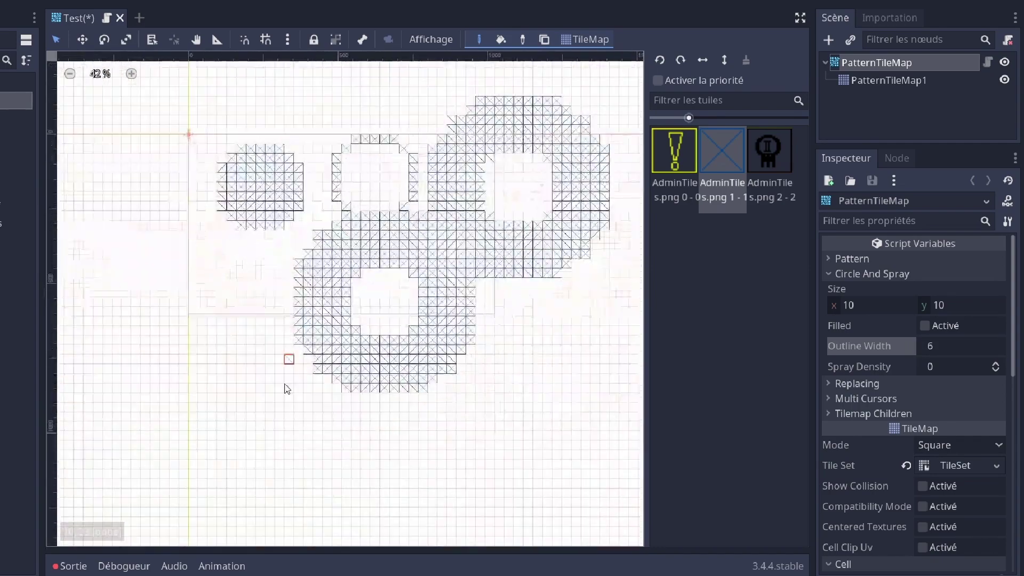
pyautogui.scroll(1, 209, 236)
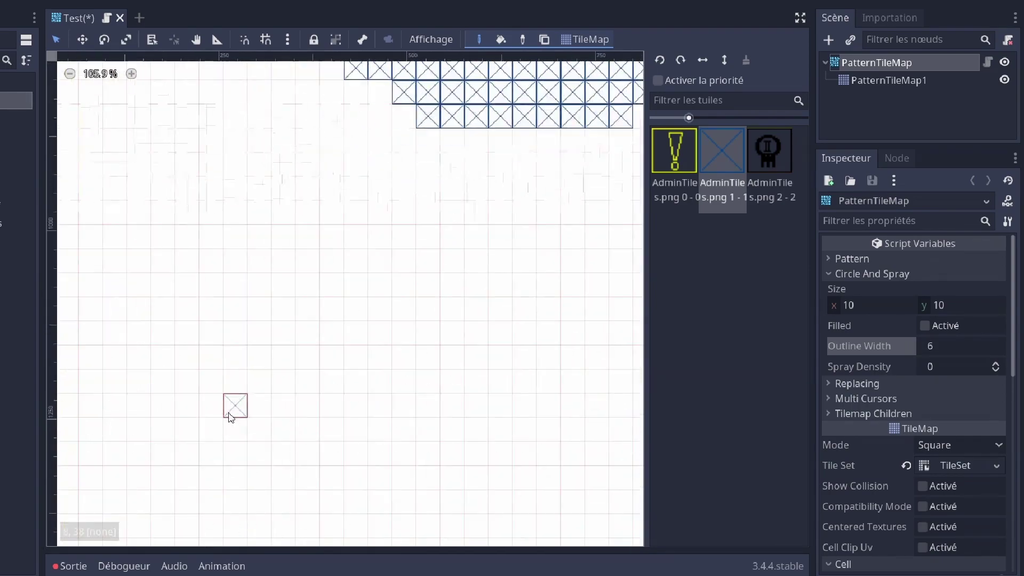
pyautogui.scroll(-2, 347, 221)
pyautogui.scroll(-1, 411, 453)
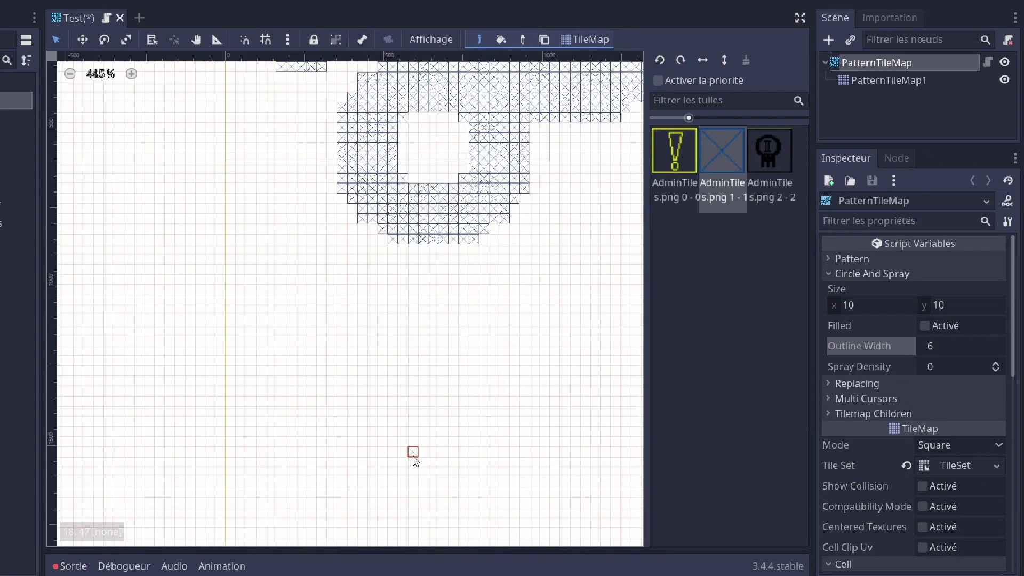
pyautogui.scroll(3, 304, 487)
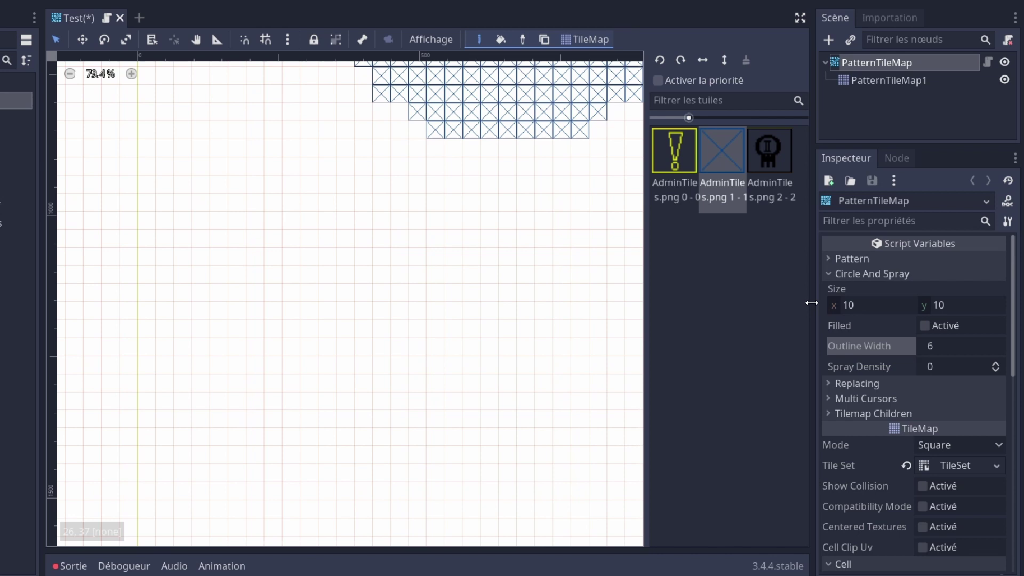
# Raise Spray Density to 5 and spray a few scattered X tiles
pyautogui.click(995, 363)
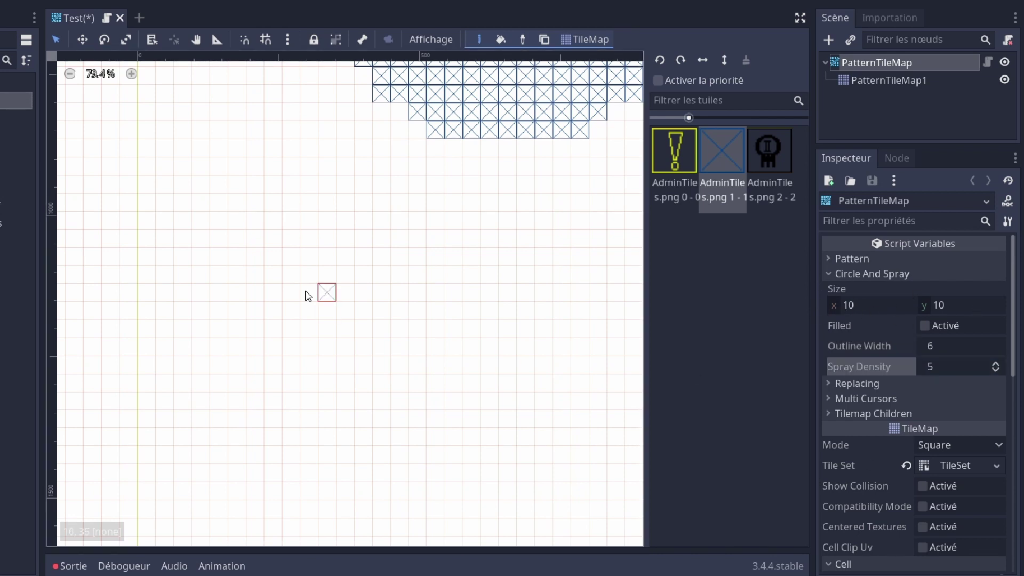
pyautogui.click(235, 309)
pyautogui.scroll(-1, 343, 256)
# Set Spray Density to 10 and spray dense tiles along a path
pyautogui.click(944, 366)
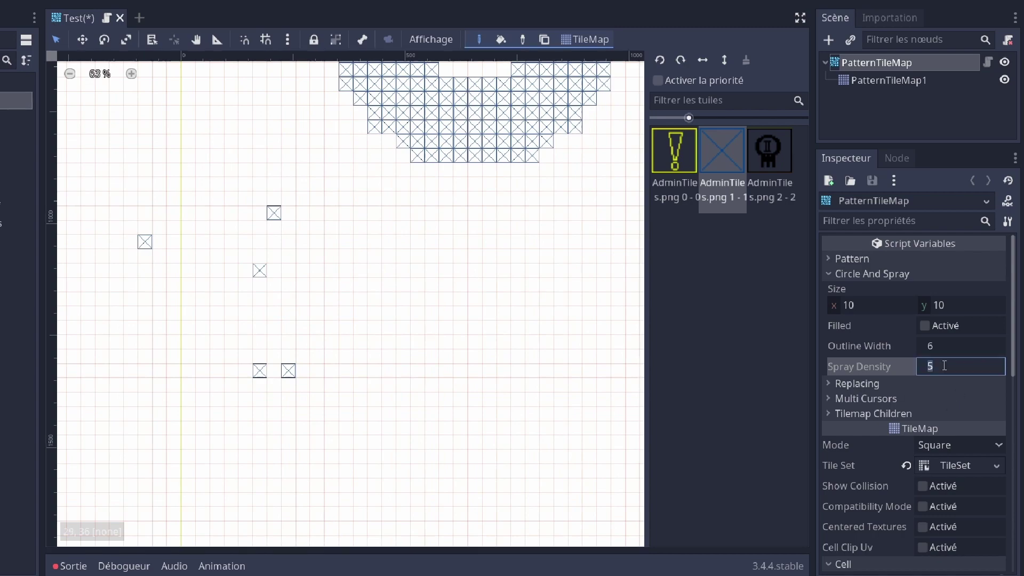
pyautogui.write('10')
pyautogui.moveTo(617, 317)
pyautogui.mouseDown()
pyautogui.moveTo(326, 321)
pyautogui.moveTo(490, 346)
pyautogui.moveTo(521, 363)
pyautogui.moveTo(238, 401)
pyautogui.moveTo(294, 330)
pyautogui.moveTo(390, 410)
pyautogui.moveTo(147, 277)
pyautogui.mouseUp()
pyautogui.scroll(-3, 426, 336)
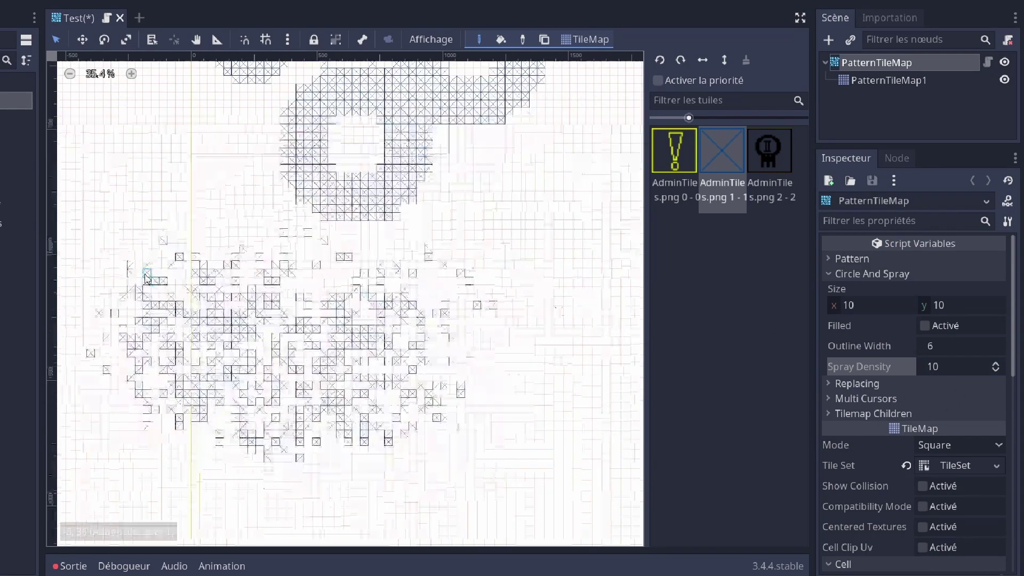
# Spray another dense cluster of X tiles into empty space on the right
pyautogui.moveTo(597, 261); pyautogui.dragTo(489, 258, button='middle')
pyautogui.scroll(-1, 489, 258)
pyautogui.moveTo(489, 258)
pyautogui.mouseDown()
pyautogui.moveTo(533, 298)
pyautogui.moveTo(432, 384)
pyautogui.mouseUp()
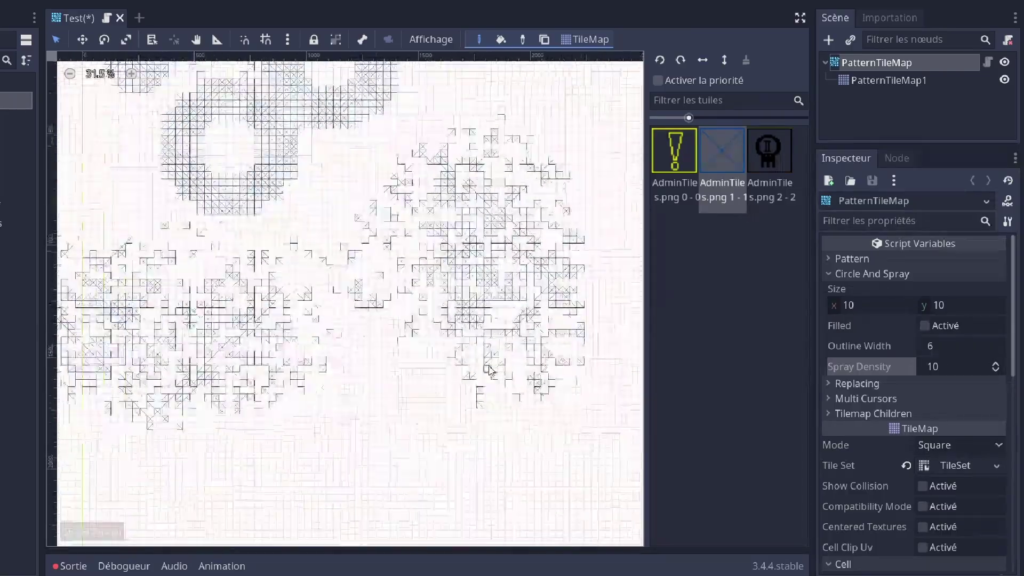
pyautogui.scroll(11, 489, 368)
pyautogui.scroll(-16, 477, 205)
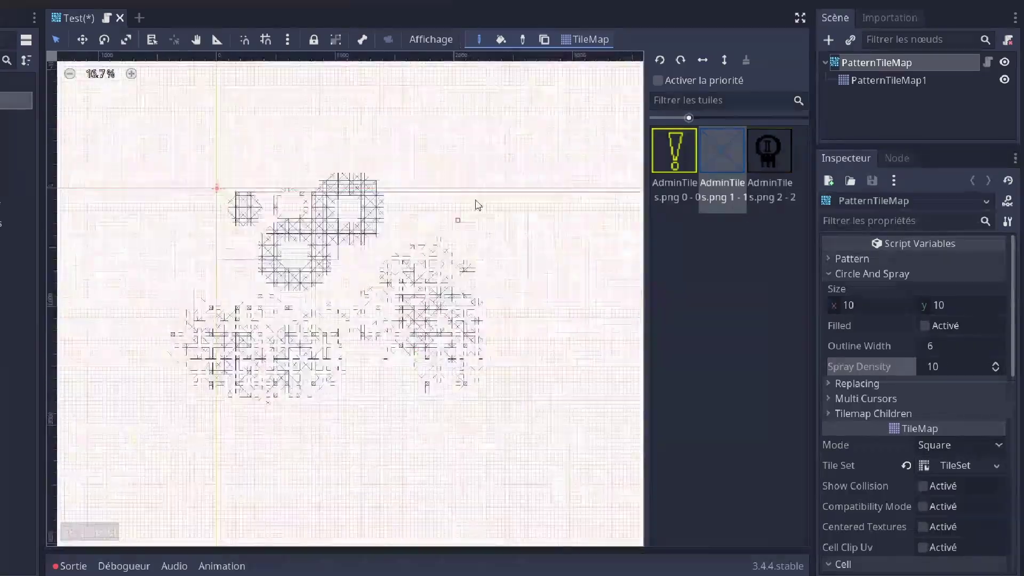
pyautogui.scroll(8, 439, 178)
pyautogui.scroll(-6, 393, 130)
pyautogui.scroll(3, 455, 382)
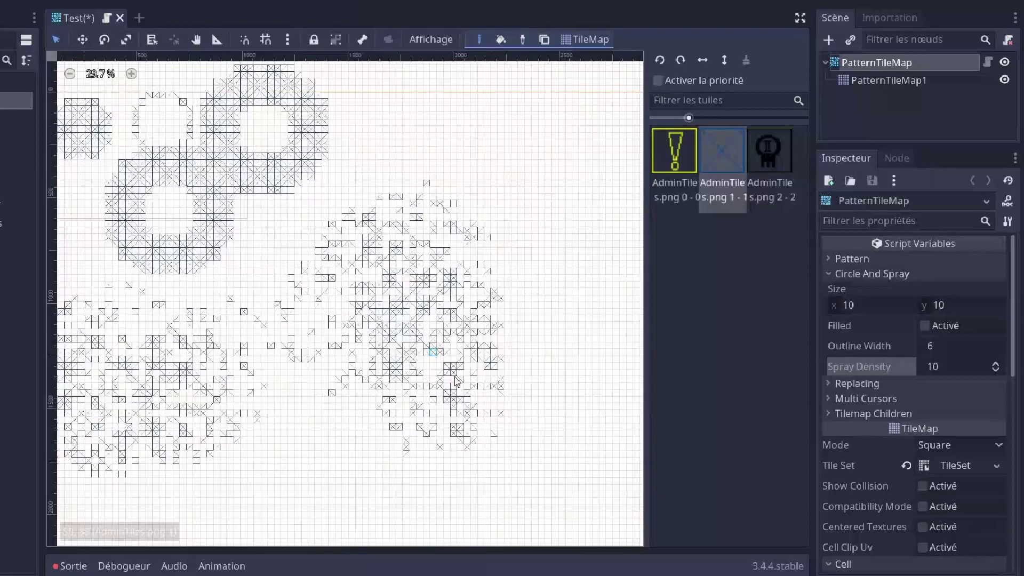
pyautogui.scroll(8, 456, 381)
pyautogui.scroll(-5, 373, 320)
pyautogui.scroll(9, 260, 235)
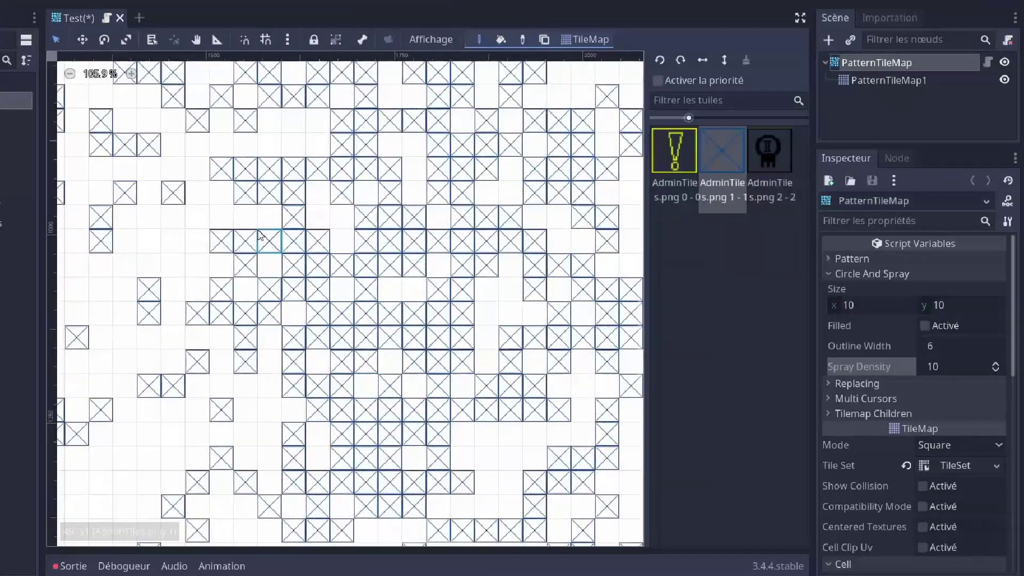
pyautogui.scroll(-5, 261, 246)
pyautogui.scroll(1, 271, 311)
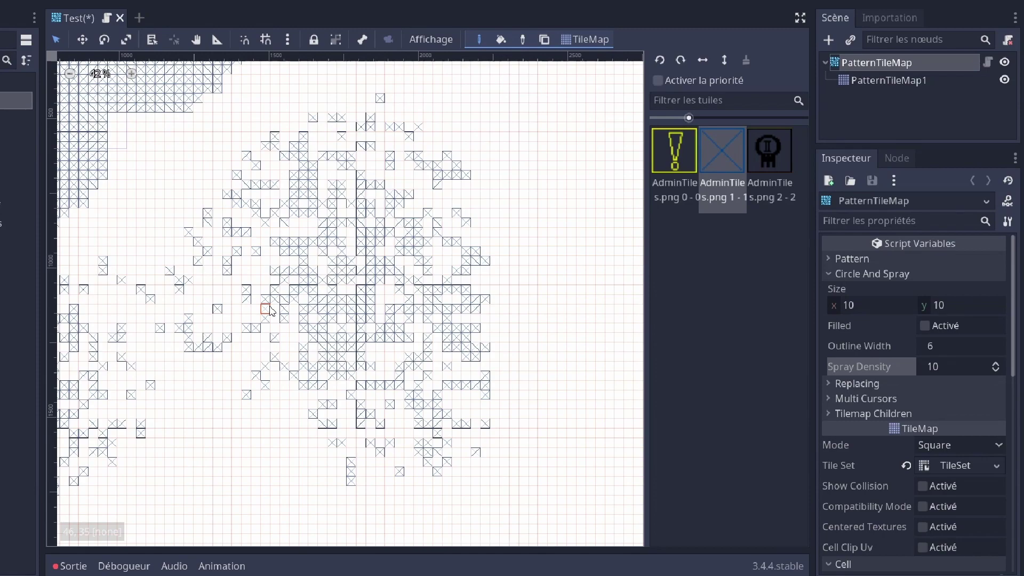
pyautogui.scroll(-4, 334, 258)
pyautogui.scroll(2, 242, 393)
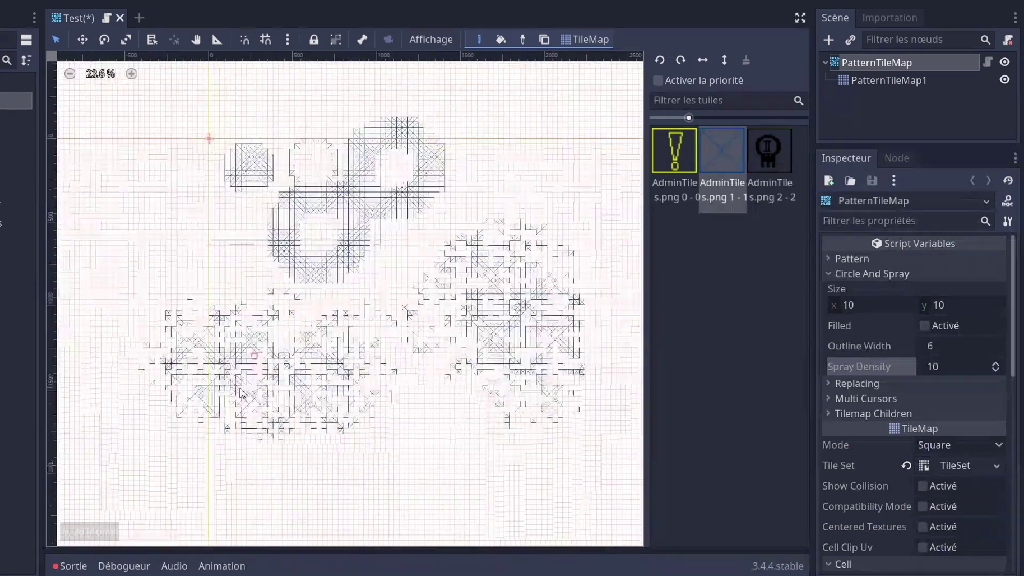
pyautogui.scroll(3, 240, 394)
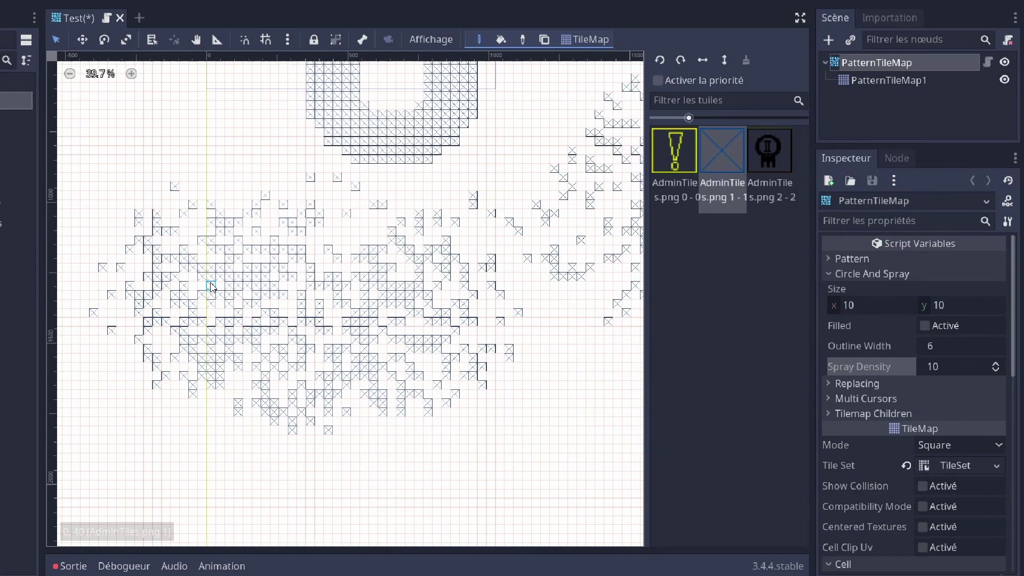
pyautogui.scroll(-4, 211, 287)
pyautogui.scroll(8, 315, 144)
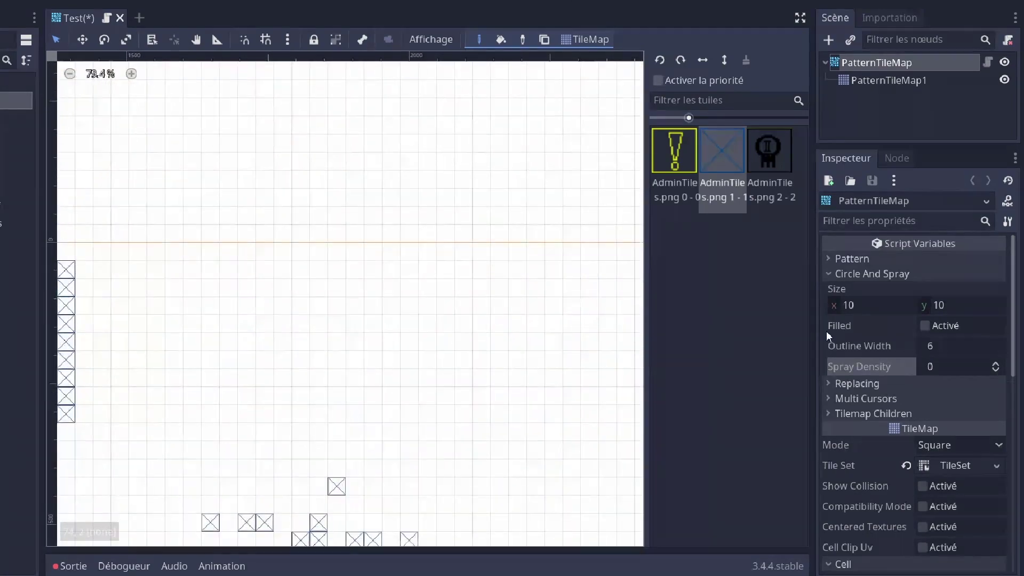
# Set pattern Id 0 and circle size 7.5×7.5, painting rings of tiles
pyautogui.click(890, 259)
pyautogui.click(994, 333)
pyautogui.click(462, 247)
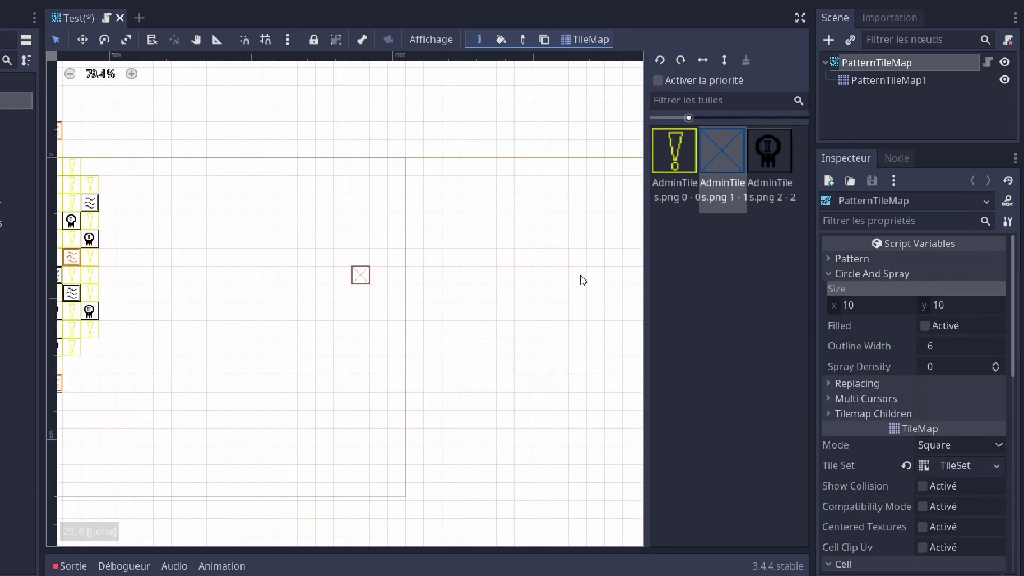
pyautogui.write('7.')
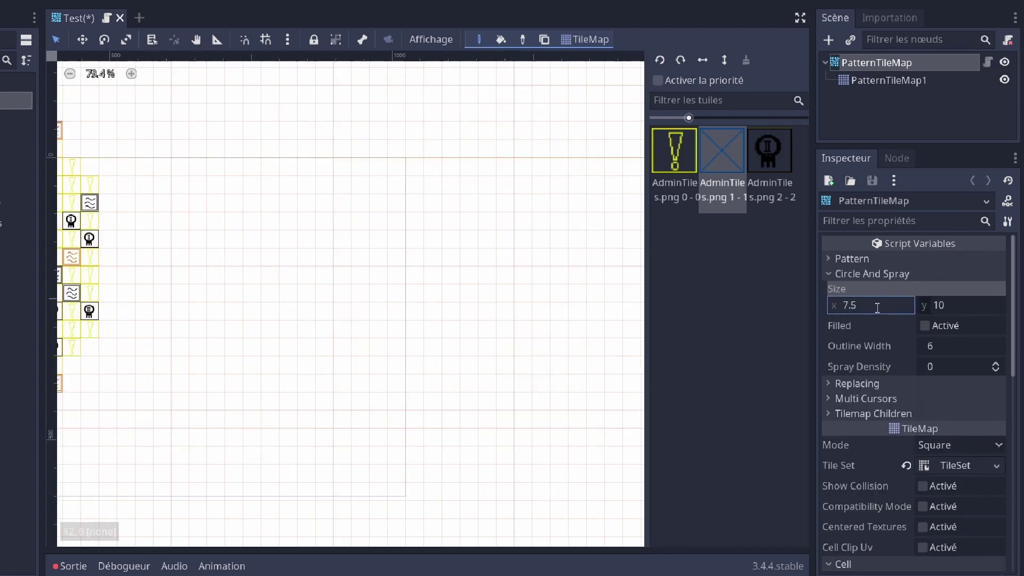
pyautogui.write('5')
pyautogui.press('Tab')
pyautogui.write('7.5')
pyautogui.press('Return')
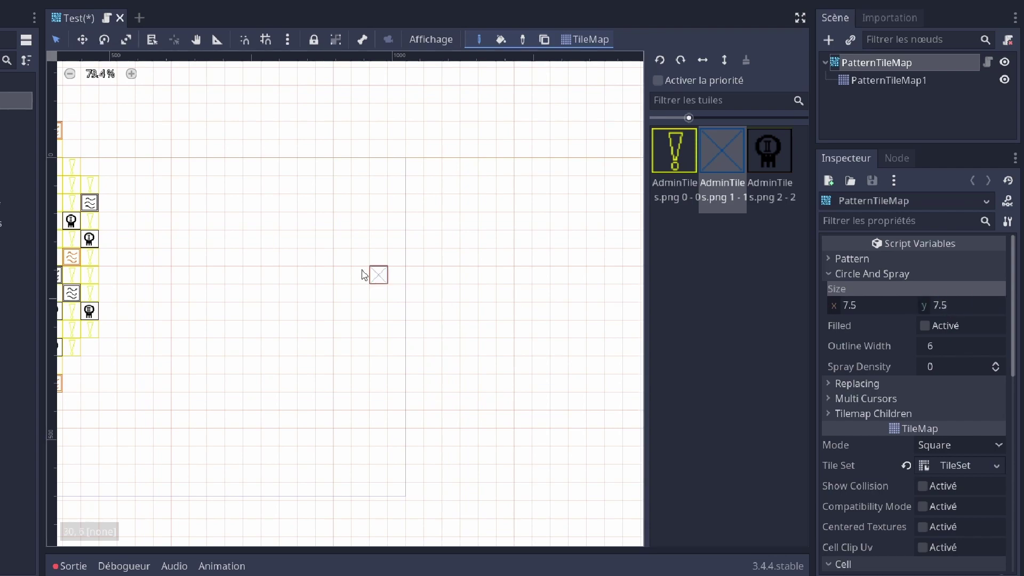
pyautogui.click(334, 261)
# Check Filled and paint a filled circle of tiles
pyautogui.scroll(-2, 334, 261)
pyautogui.click(924, 326)
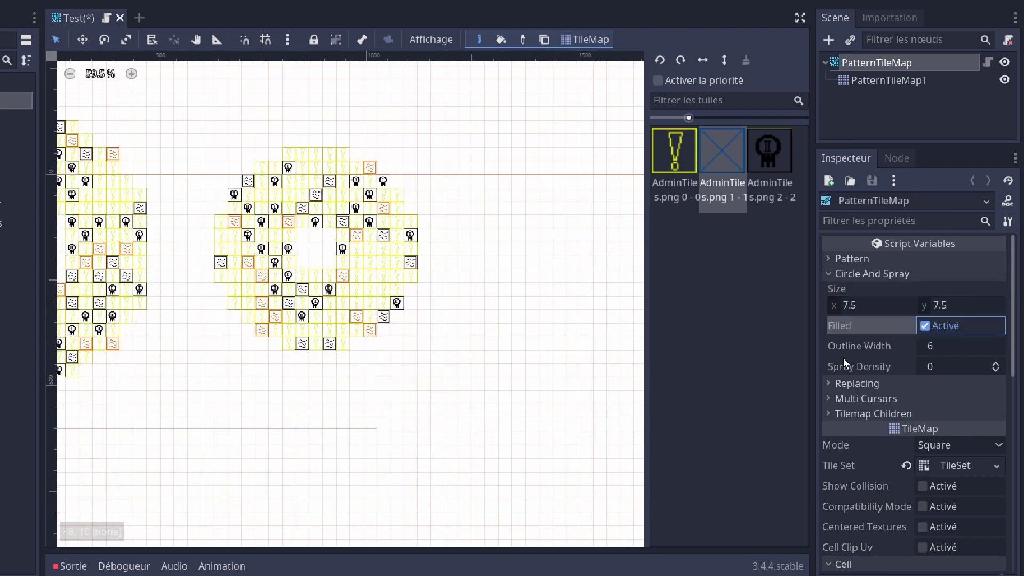
pyautogui.click(619, 345)
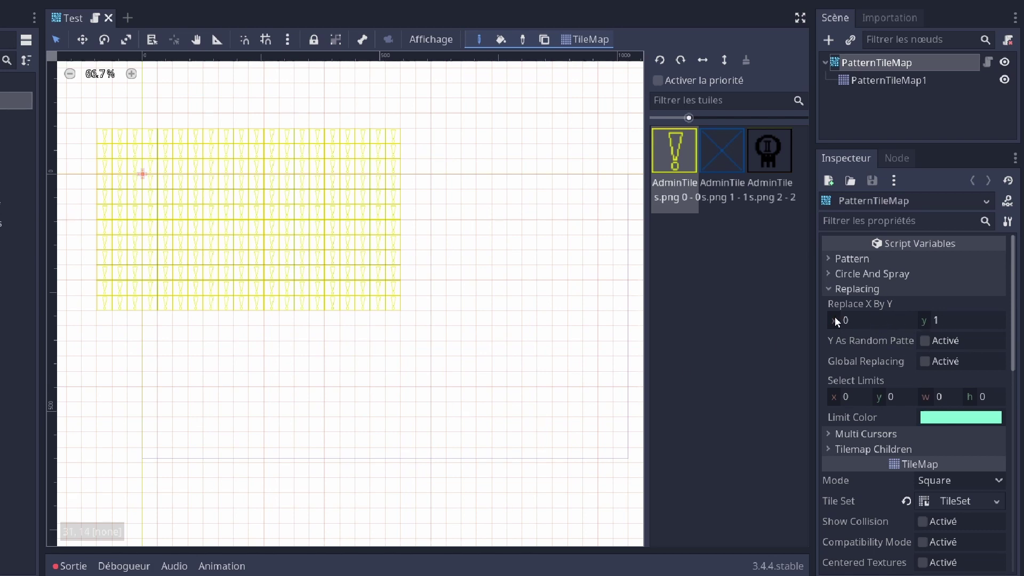
# With Replace X By Y at 0→1, globally replace every ! tile with X tiles
pyautogui.click(861, 320)
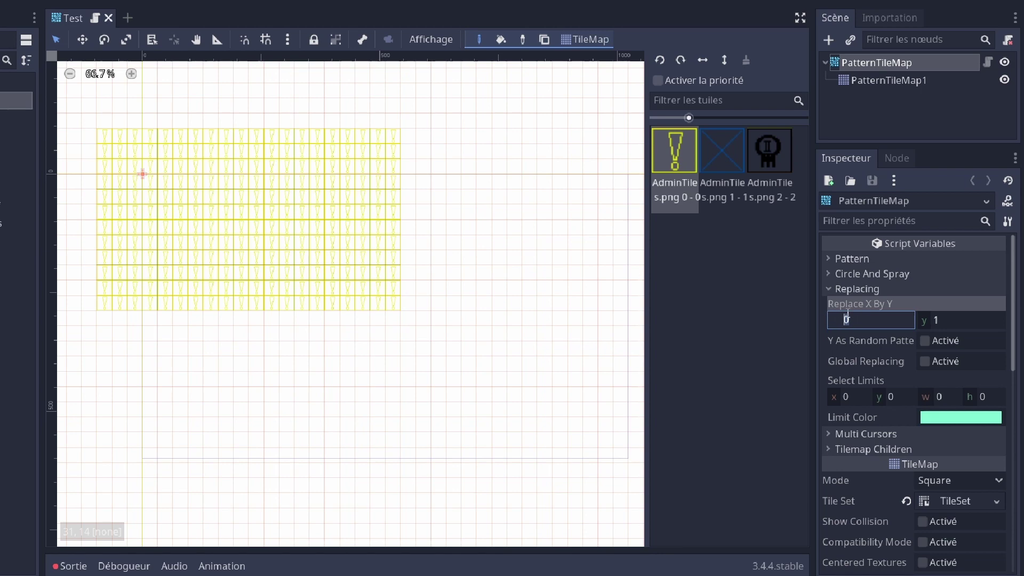
pyautogui.click(954, 320)
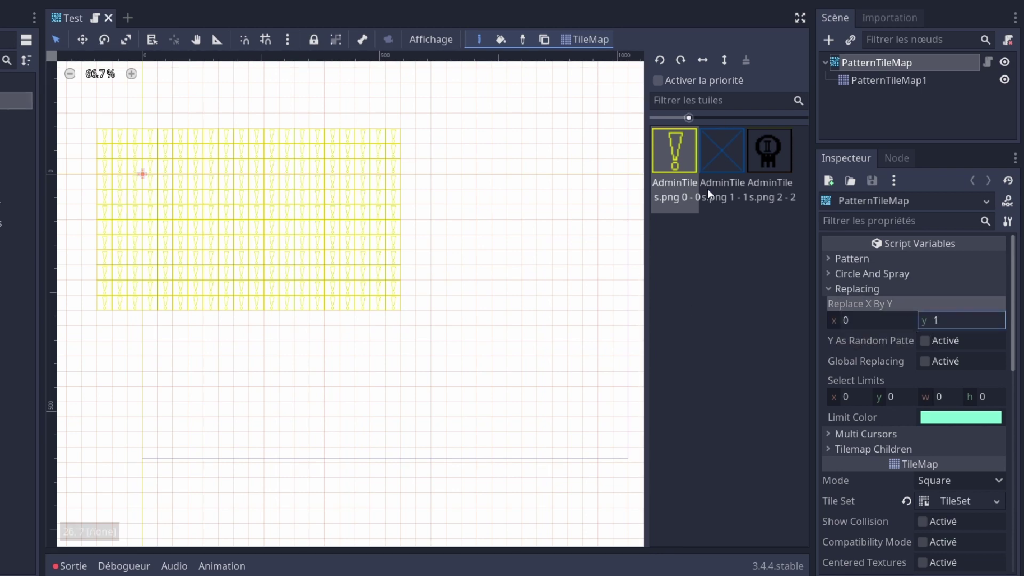
pyautogui.click(716, 173)
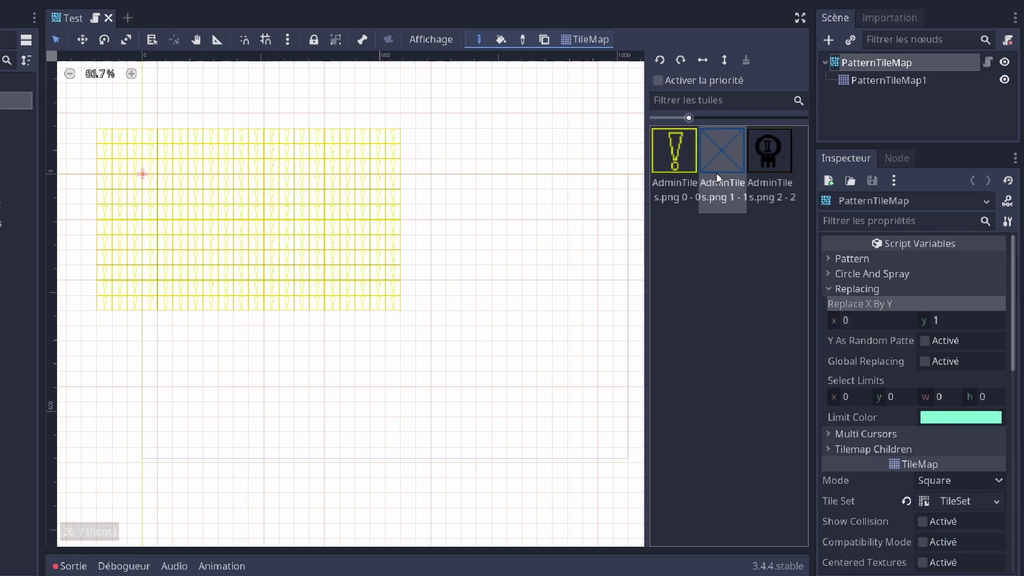
pyautogui.click(946, 363)
pyautogui.scroll(-5, 496, 152)
pyautogui.scroll(6, 426, 156)
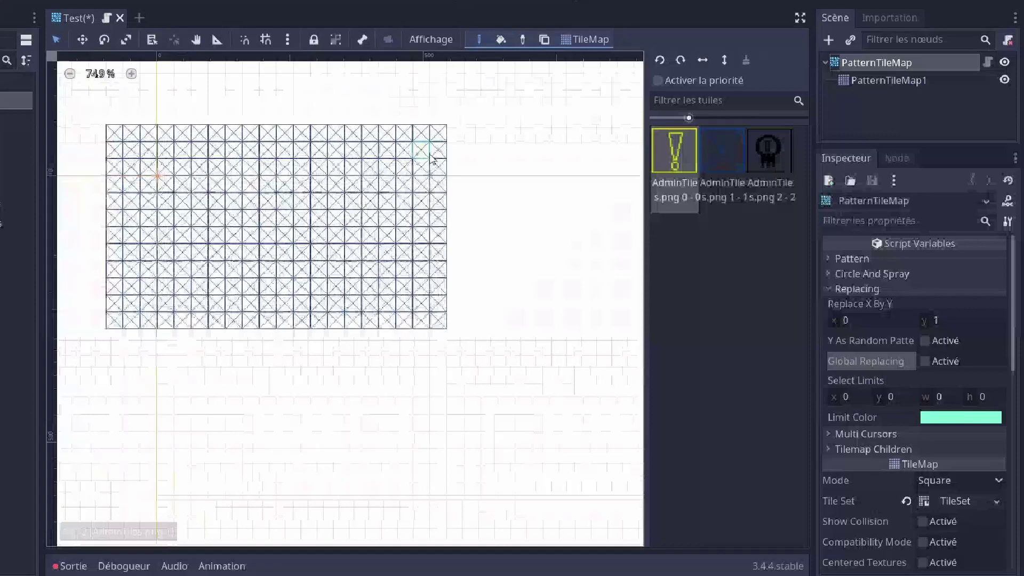
# Set the Replace X By Y x field to 1
pyautogui.click(848, 320)
pyautogui.write('1')
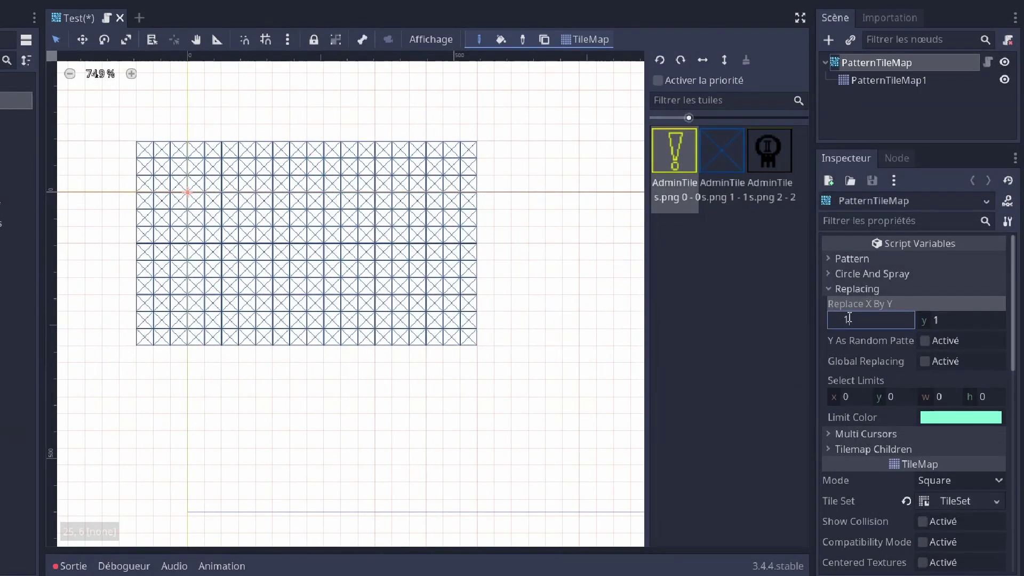
pyautogui.press('Return')
pyautogui.click(970, 322)
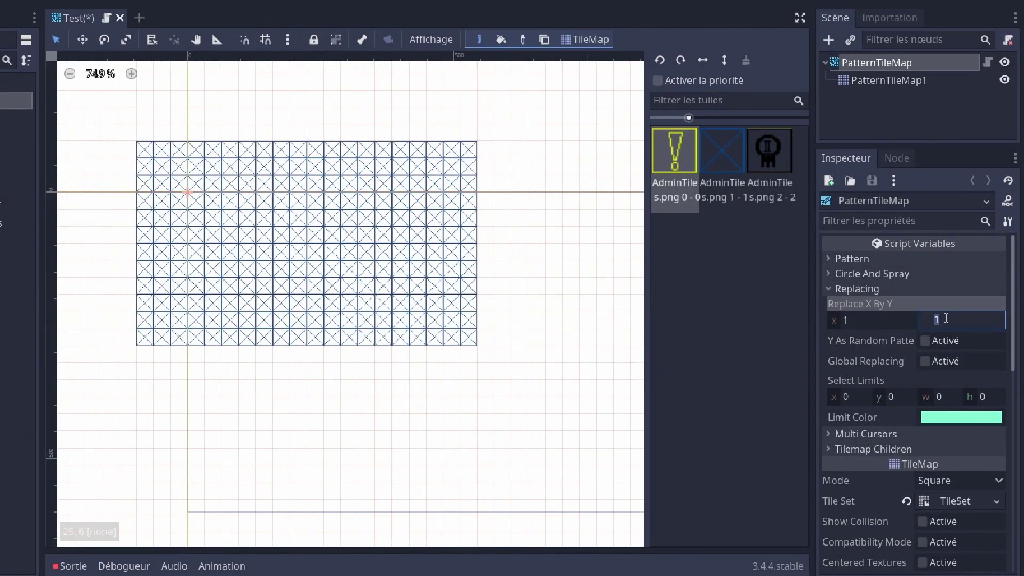
# Enable Y As Random Pattern and globally replace X tiles with random robot and ! tiles
pyautogui.click(902, 337)
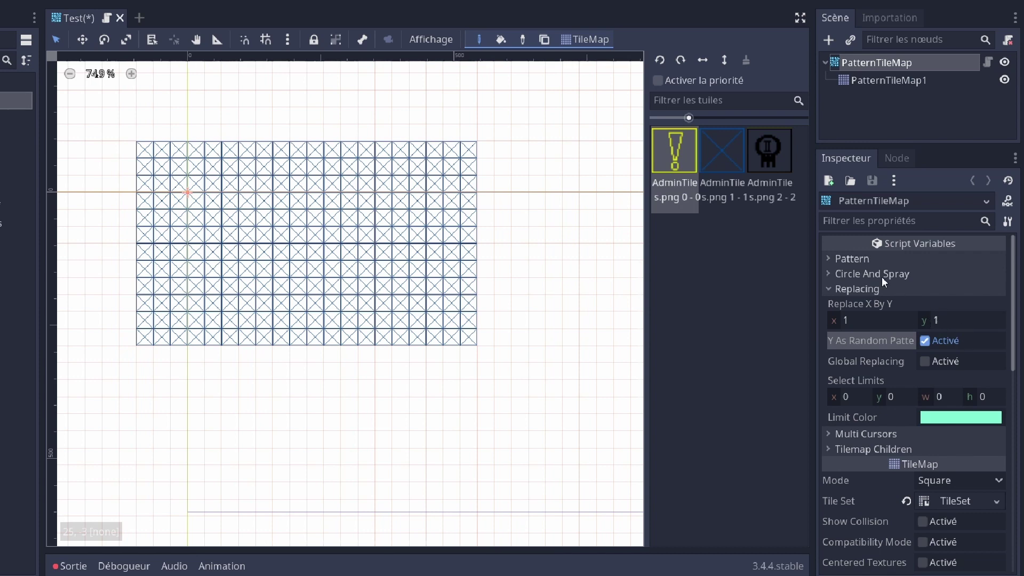
pyautogui.click(885, 259)
pyautogui.click(884, 259)
pyautogui.click(936, 361)
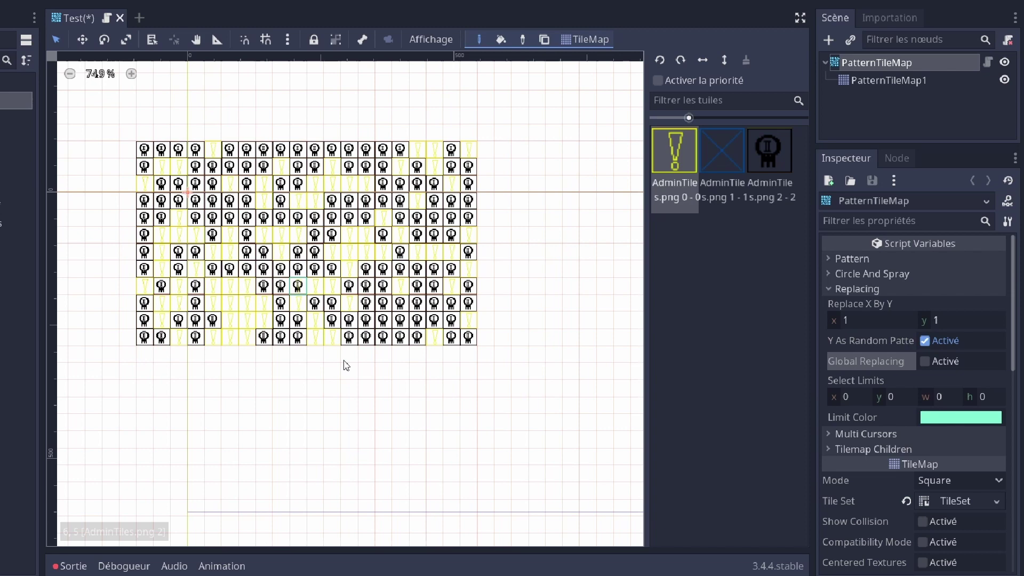
pyautogui.scroll(1, 275, 131)
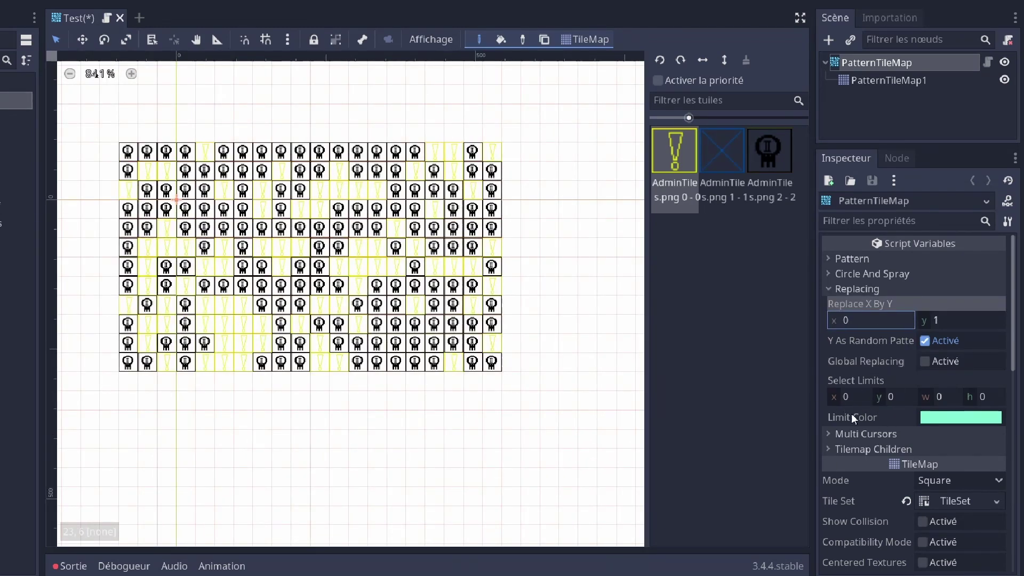
pyautogui.scroll(10, 198, 252)
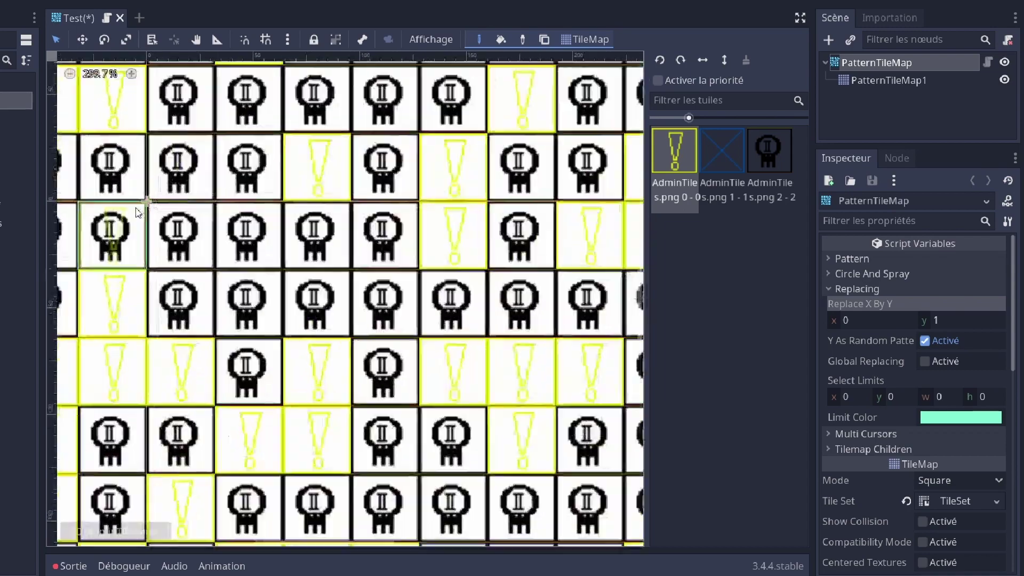
# Set the Select Limits offset to x 0, y 0
pyautogui.scroll(-9, 168, 208)
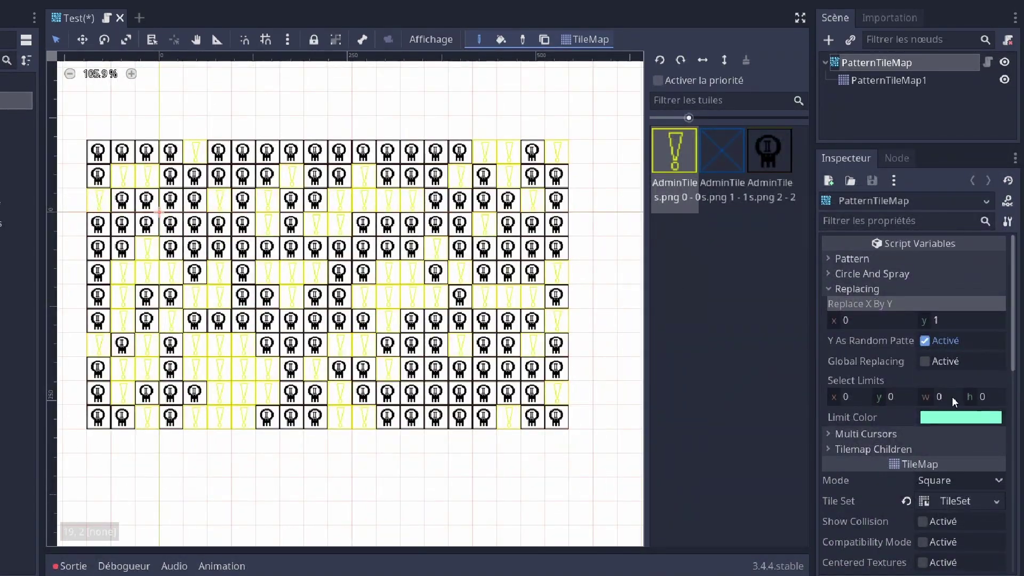
pyautogui.click(896, 396)
pyautogui.scroll(5, 480, 378)
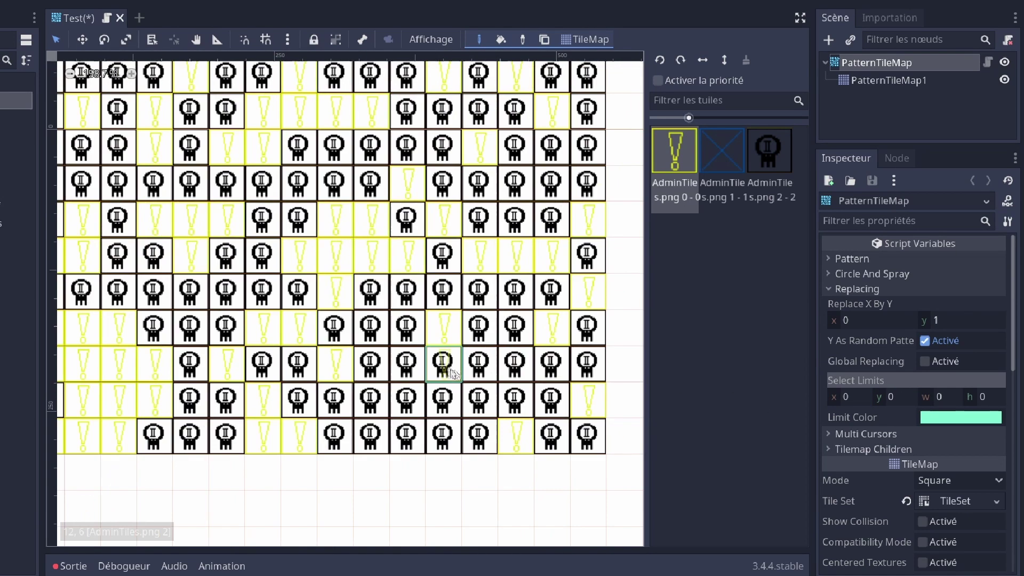
pyautogui.scroll(-4, 459, 376)
pyautogui.scroll(3, 467, 387)
pyautogui.press('Tab')
pyautogui.write('0')
pyautogui.press('Tab')
pyautogui.write('0')
pyautogui.press('Return')
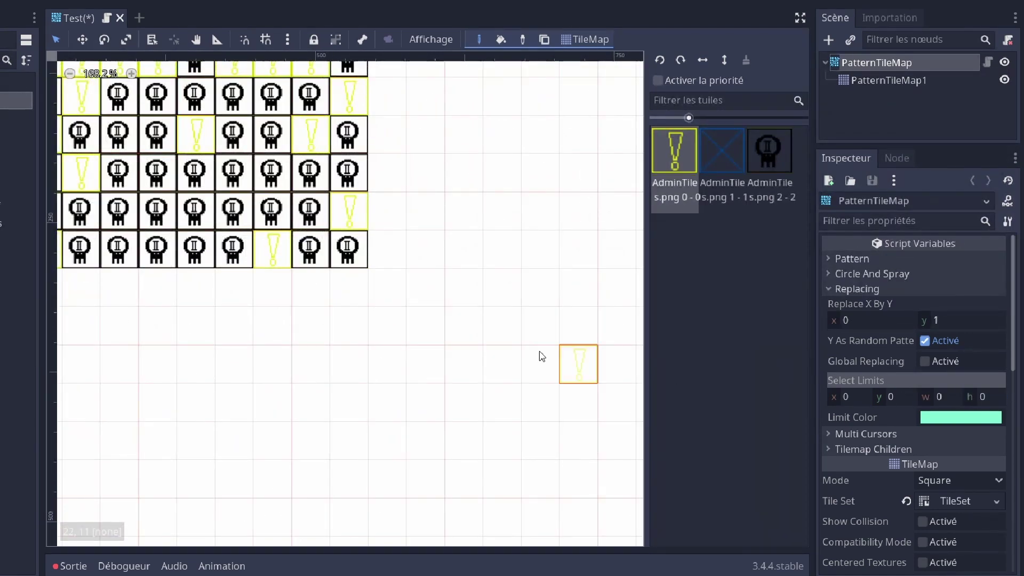
# Set the Select Limits size to width 21 and height 11
pyautogui.write('21')
pyautogui.press('Tab')
pyautogui.write('11')
pyautogui.press('Return')
pyautogui.scroll(-3, 560, 240)
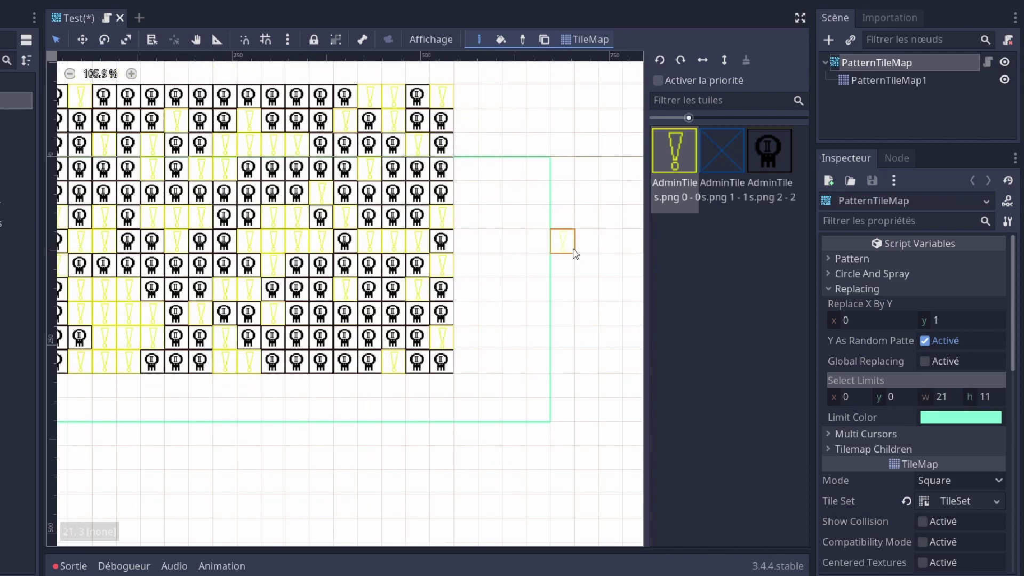
pyautogui.scroll(1, 133, 395)
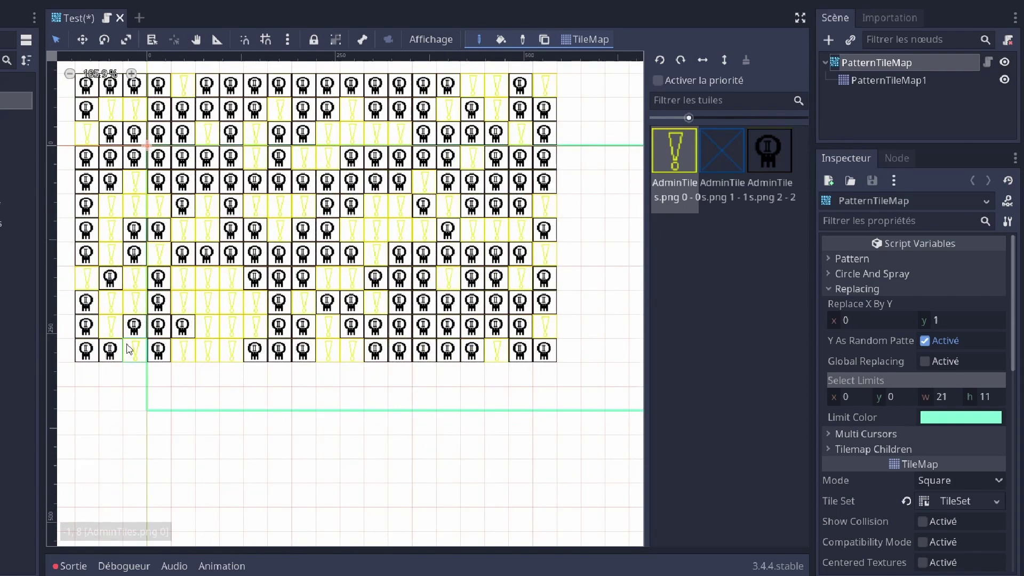
pyautogui.scroll(-3, 302, 204)
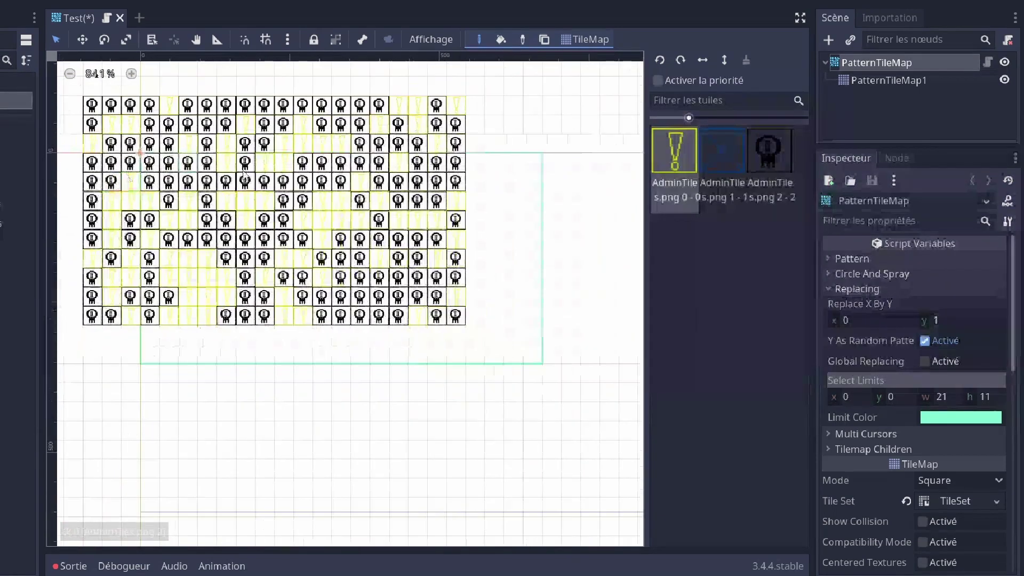
# Turn on Global Replacing so tiles are replaced only inside the limit area
pyautogui.click(941, 362)
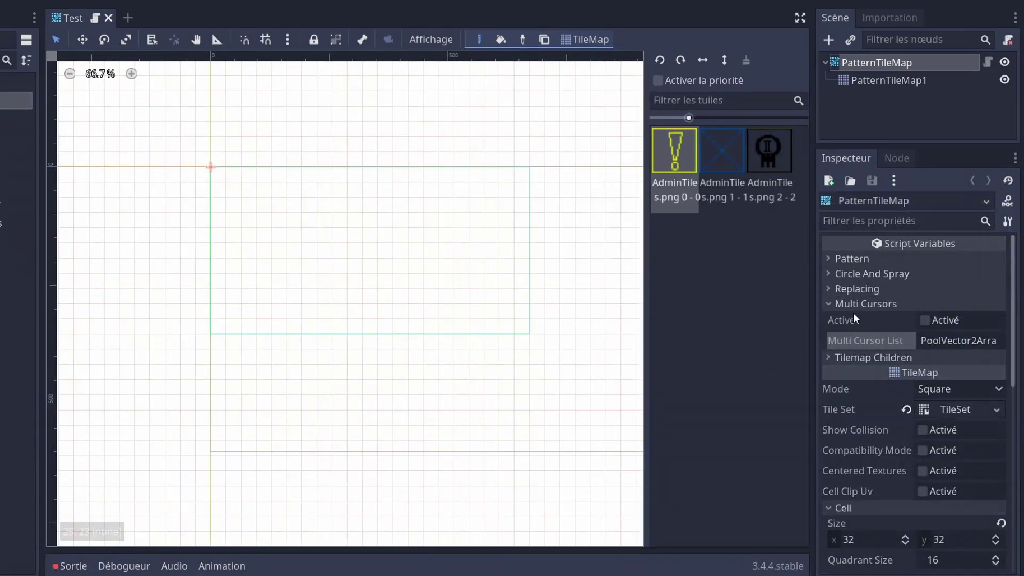
pyautogui.scroll(5, 297, 219)
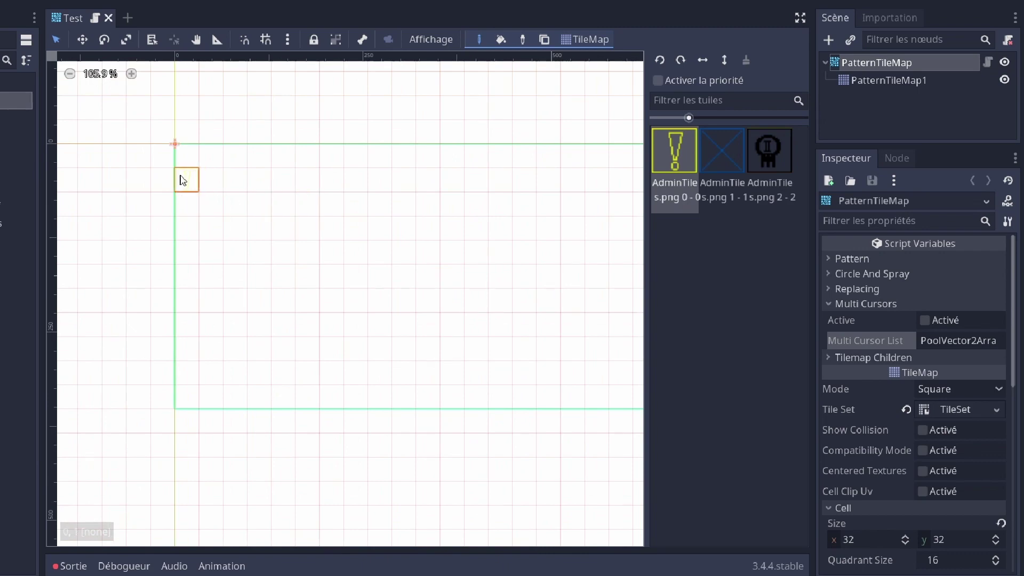
pyautogui.scroll(-1, 318, 217)
pyautogui.scroll(3, 273, 243)
pyautogui.scroll(-2, 272, 244)
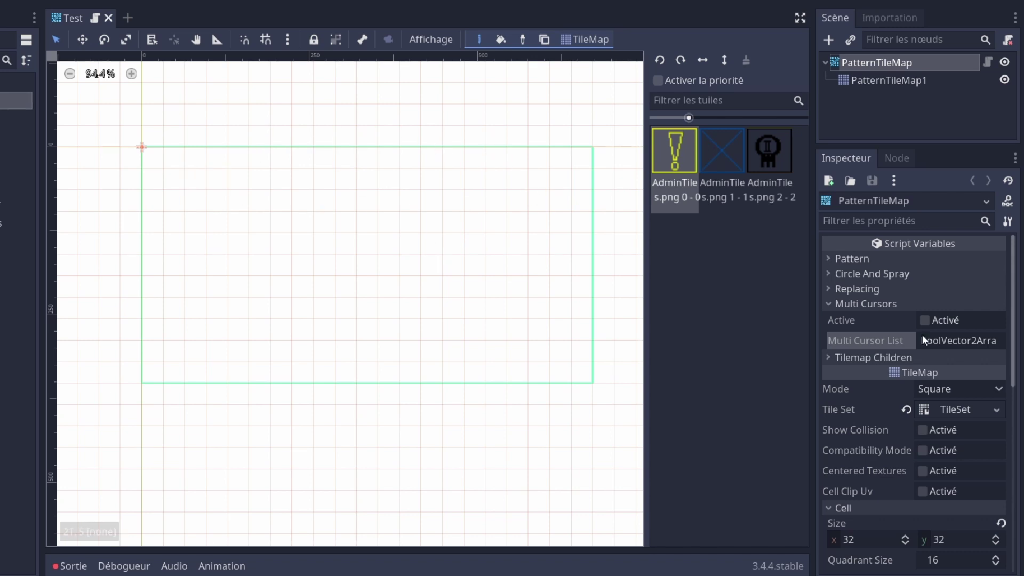
# Activate Multi Cursors with an offset of (0,5), then paint a row repeated five rows below
pyautogui.click(943, 321)
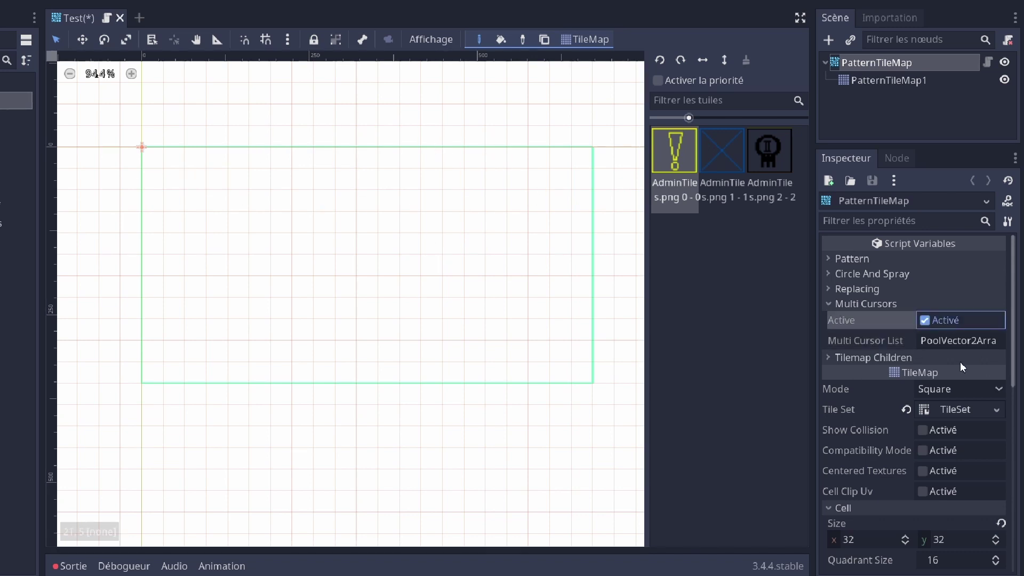
pyautogui.click(943, 338)
pyautogui.click(995, 358)
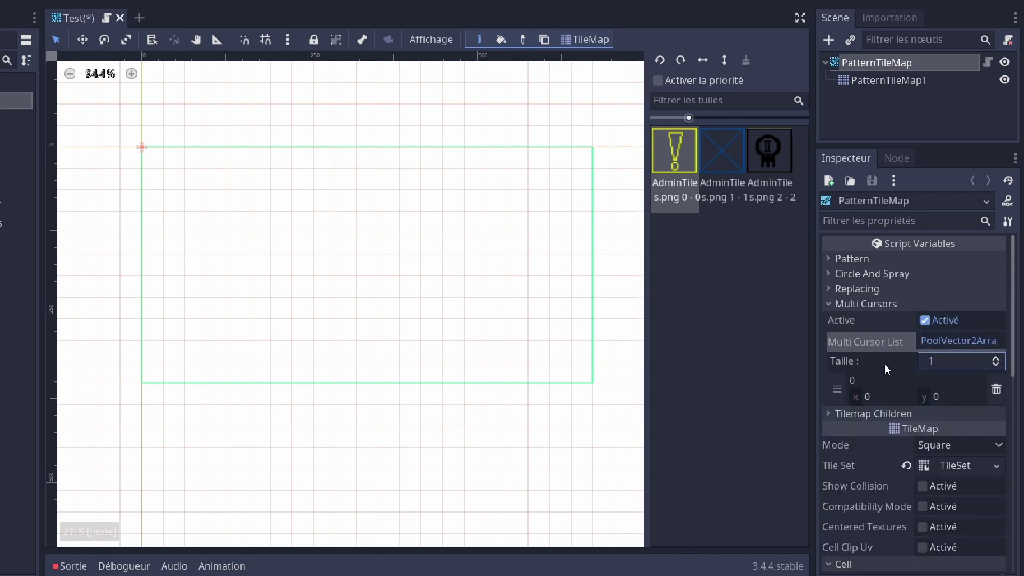
pyautogui.scroll(-3, 886, 373)
pyautogui.scroll(3, 890, 368)
pyautogui.scroll(2, 268, 230)
pyautogui.click(968, 394)
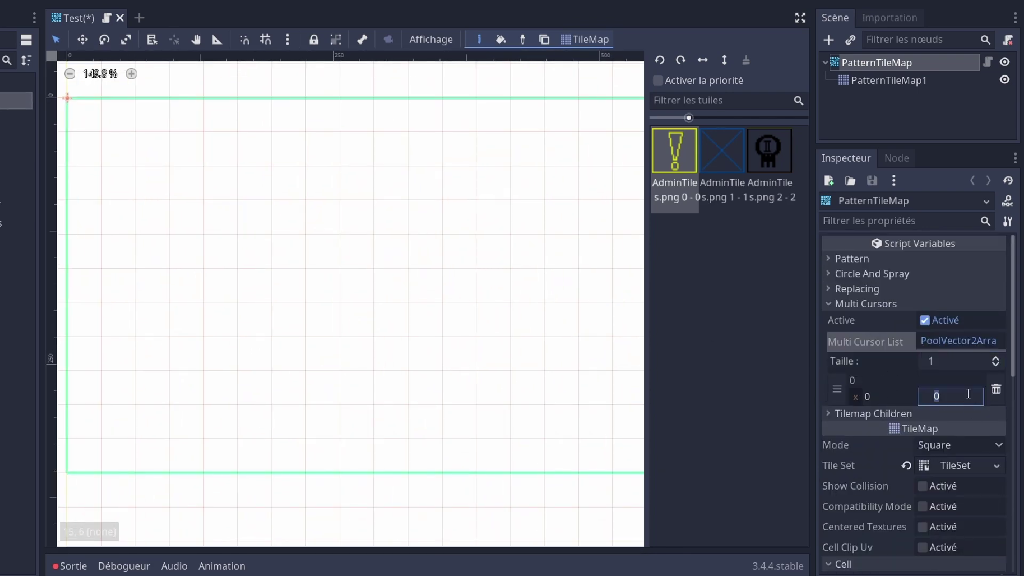
pyautogui.write('5')
pyautogui.press('Return')
pyautogui.scroll(-3, 240, 251)
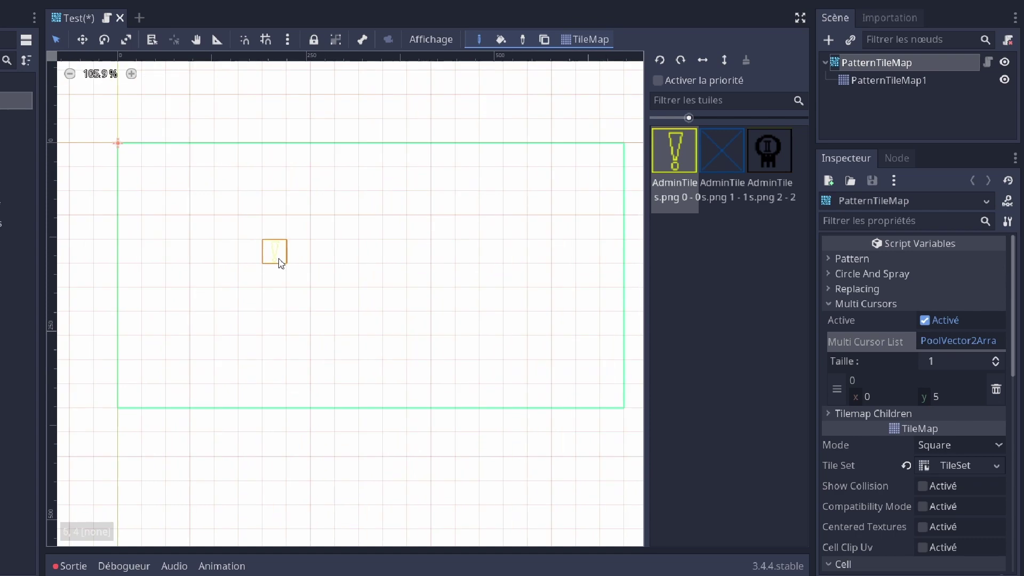
pyautogui.moveTo(226, 205); pyautogui.dragTo(491, 209)
# Add two more cursor offsets, (3,0) and (-2,-2), to the list
pyautogui.scroll(2, 240, 264)
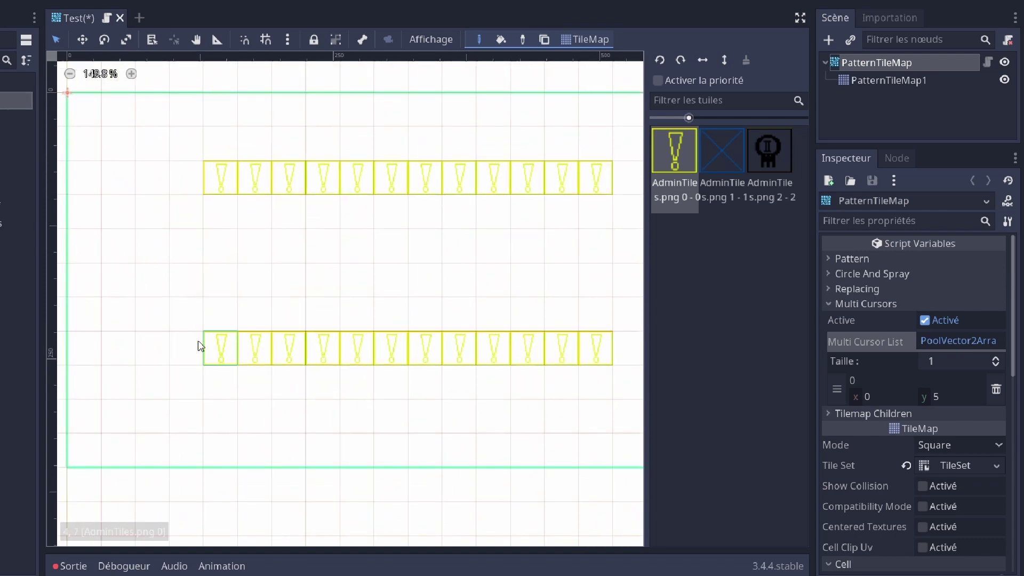
pyautogui.scroll(1, 267, 327)
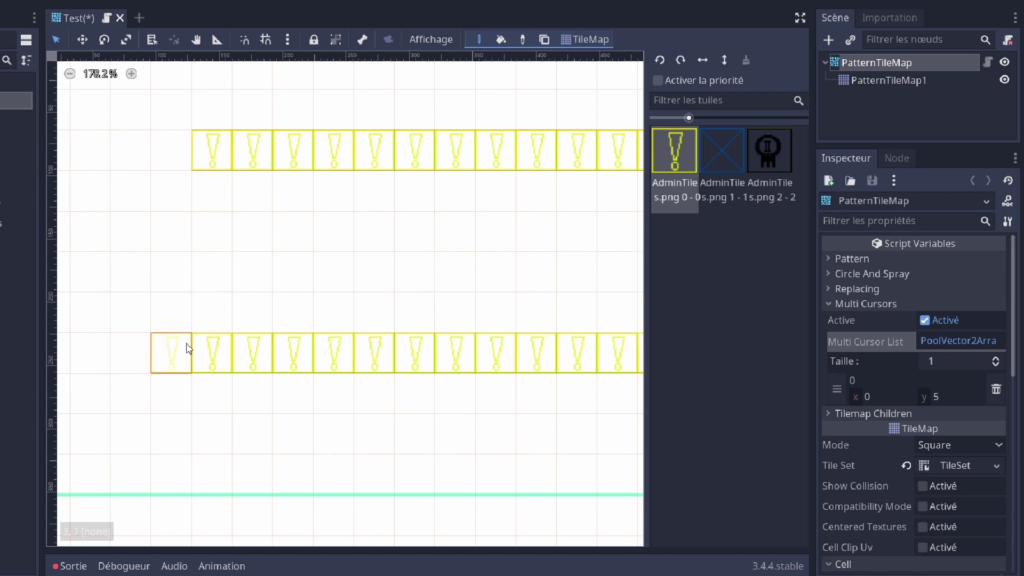
pyautogui.scroll(-7, 218, 356)
pyautogui.click(995, 358)
pyautogui.click(995, 358)
pyautogui.click(885, 432)
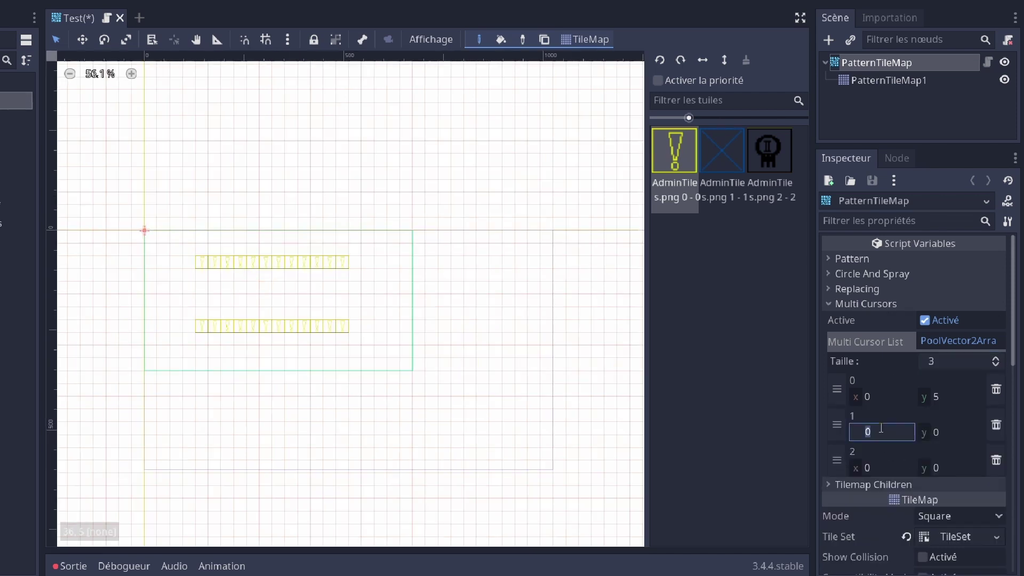
pyautogui.write('3')
pyautogui.click(901, 467)
pyautogui.write('6')
pyautogui.press('Tab')
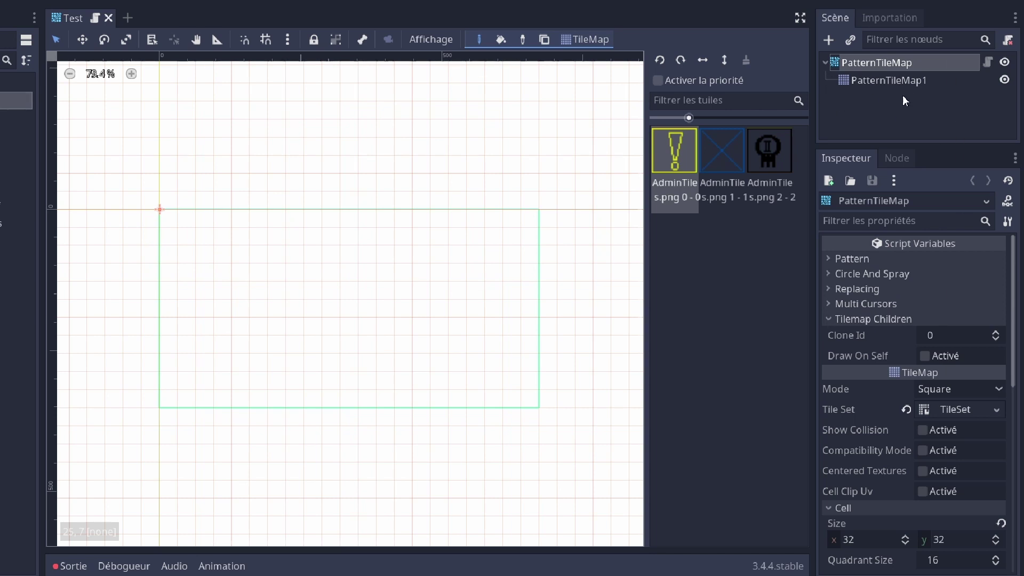
# Set the root PatternTileMap's Clone Id from 0 to 1
pyautogui.scroll(1, 391, 256)
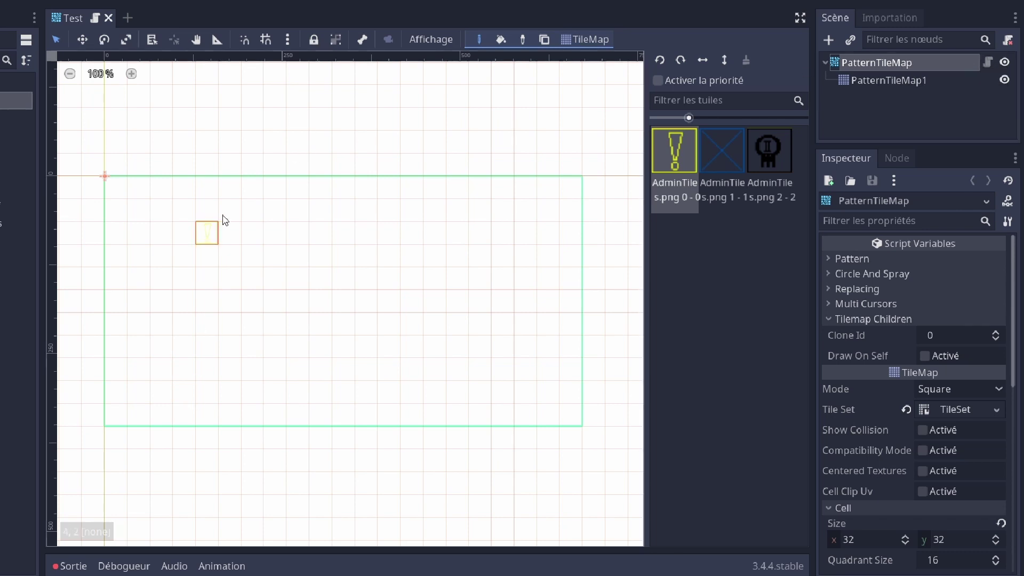
pyautogui.click(904, 81)
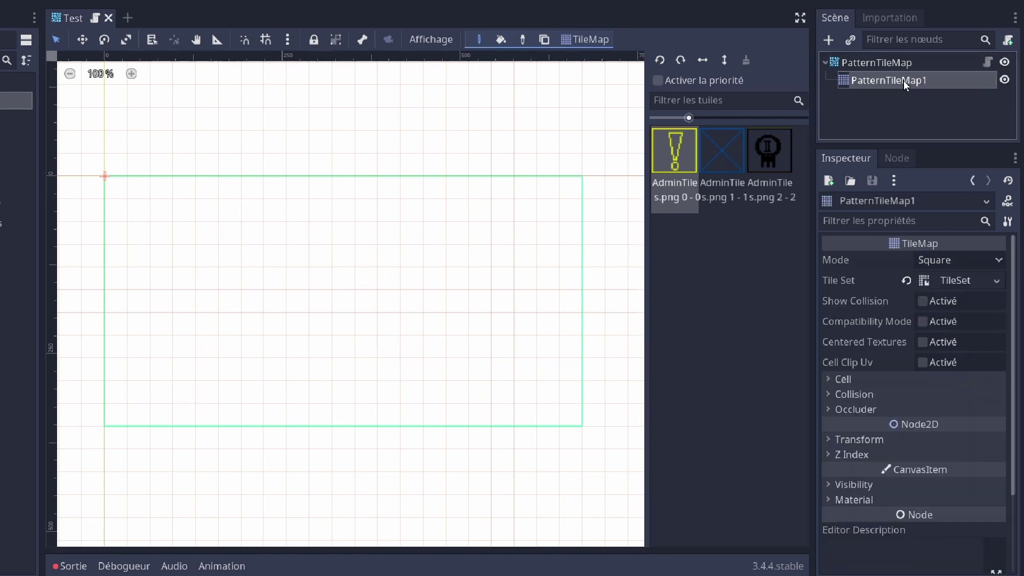
pyautogui.click(885, 63)
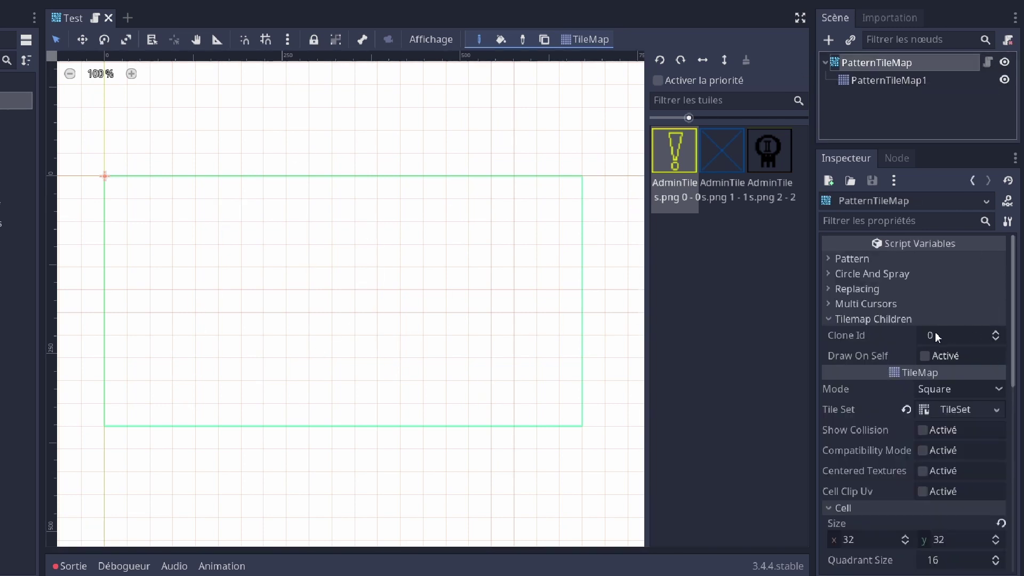
pyautogui.click(995, 332)
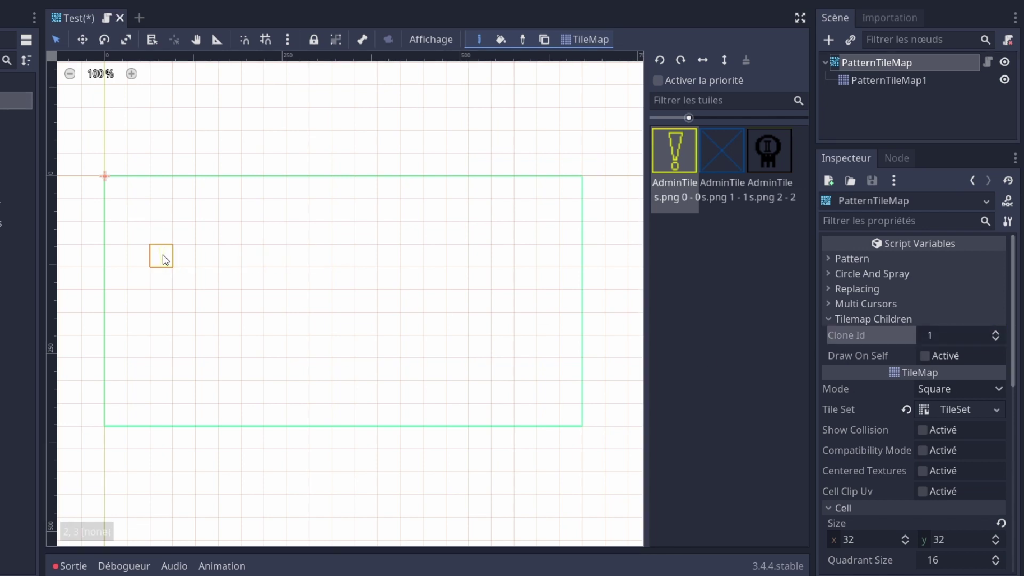
# Paint a stepped row of ! tiles, then erase them all from PatternTileMap1
pyautogui.moveTo(162, 256)
pyautogui.mouseDown()
pyautogui.moveTo(393, 245)
pyautogui.moveTo(510, 251)
pyautogui.mouseUp()
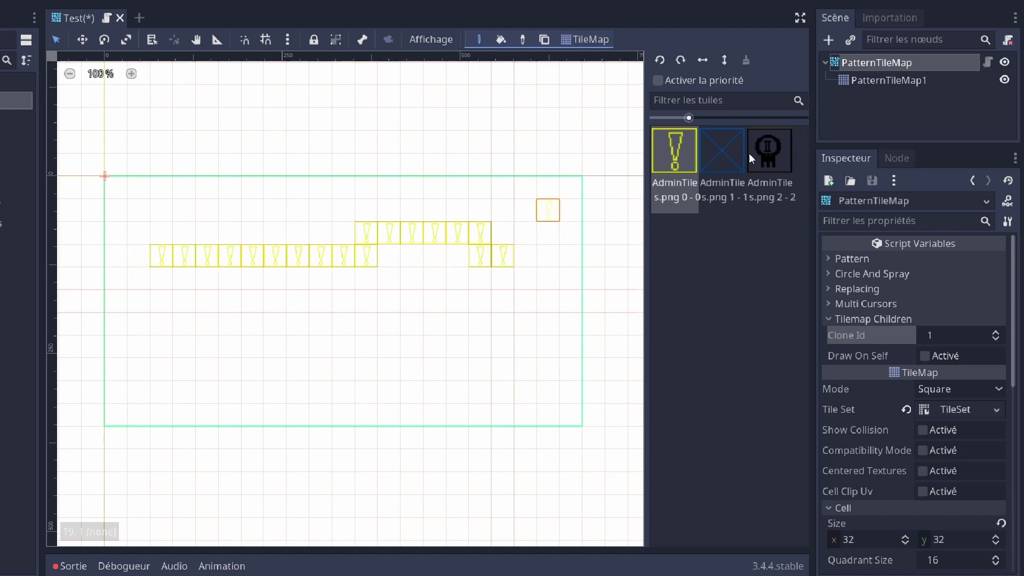
pyautogui.click(914, 81)
pyautogui.moveTo(481, 252)
pyautogui.mouseDown(button='right')
pyautogui.moveTo(501, 237)
pyautogui.moveTo(373, 235)
pyautogui.moveTo(210, 263)
pyautogui.moveTo(368, 256)
pyautogui.mouseUp(button='right')
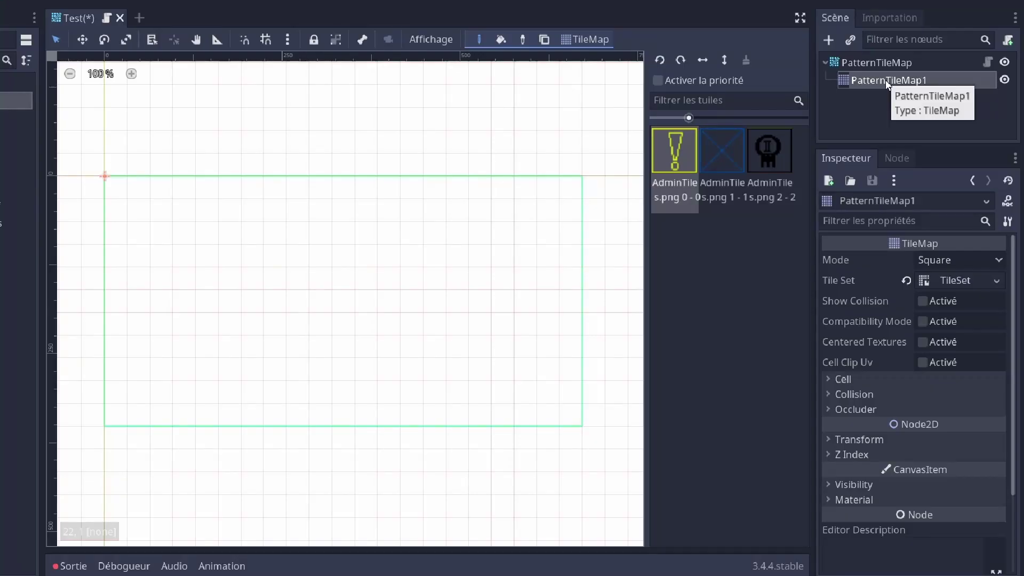
# Select the PatternTileMap1 child node in the Scene dock, zooming the canvas
pyautogui.click(875, 63)
pyautogui.click(877, 86)
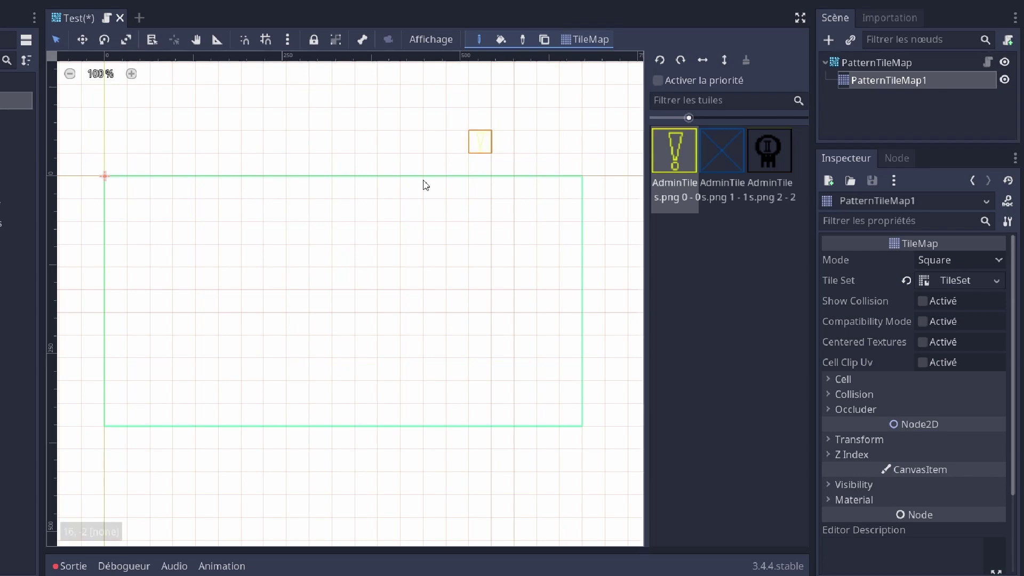
pyautogui.scroll(1, 503, 206)
pyautogui.scroll(-6, 299, 192)
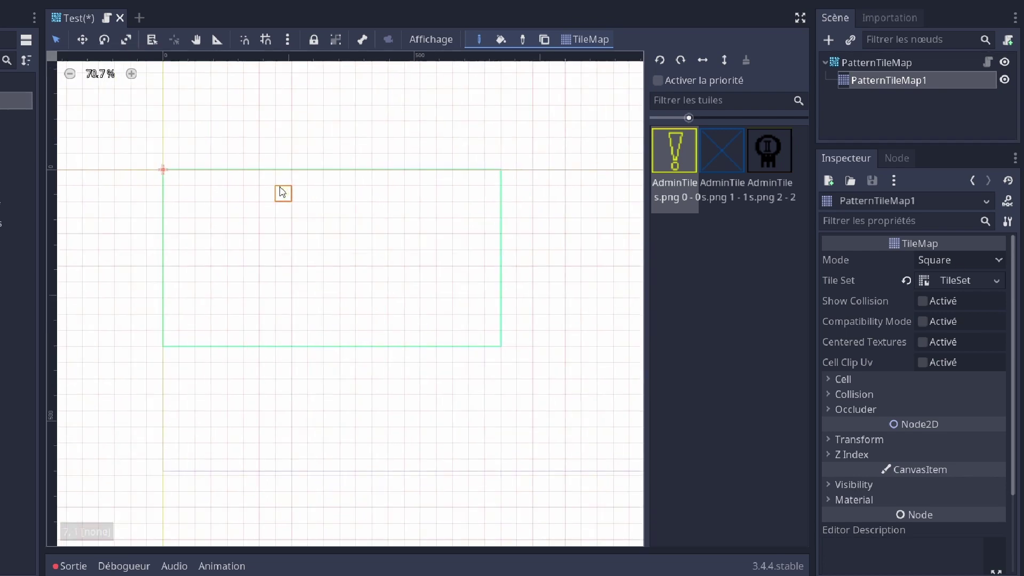
pyautogui.scroll(10, 320, 197)
pyautogui.scroll(-2, 284, 198)
pyautogui.scroll(-4, 284, 197)
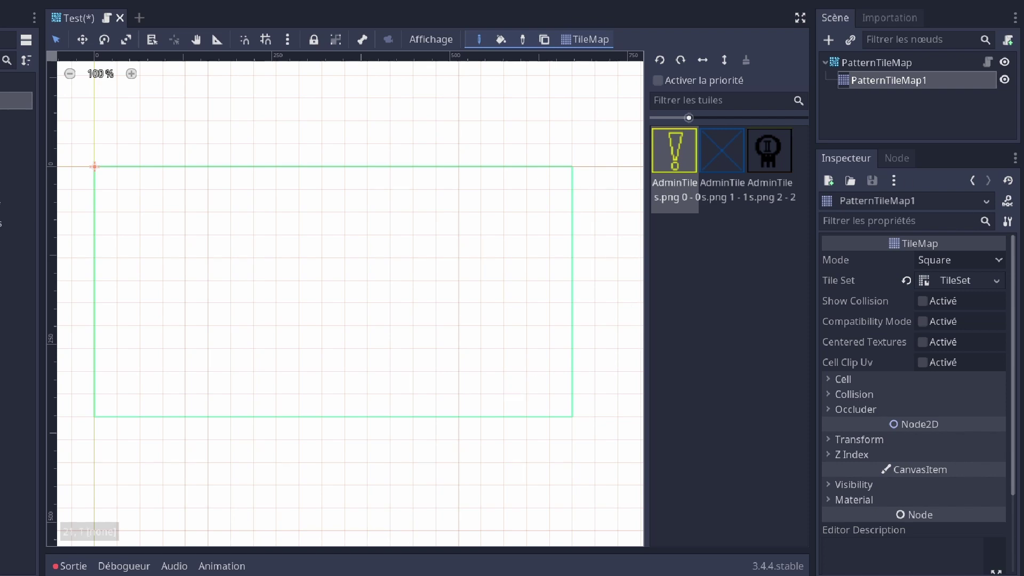
pyautogui.click(871, 63)
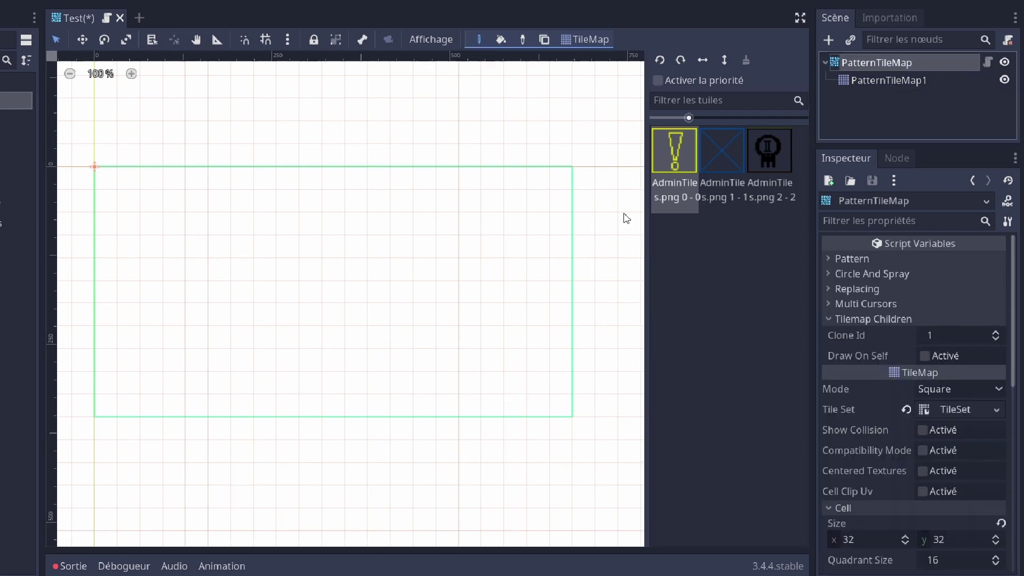
pyautogui.scroll(-3, 348, 190)
pyautogui.scroll(10, 278, 196)
pyautogui.scroll(-9, 387, 184)
pyautogui.scroll(9, 389, 180)
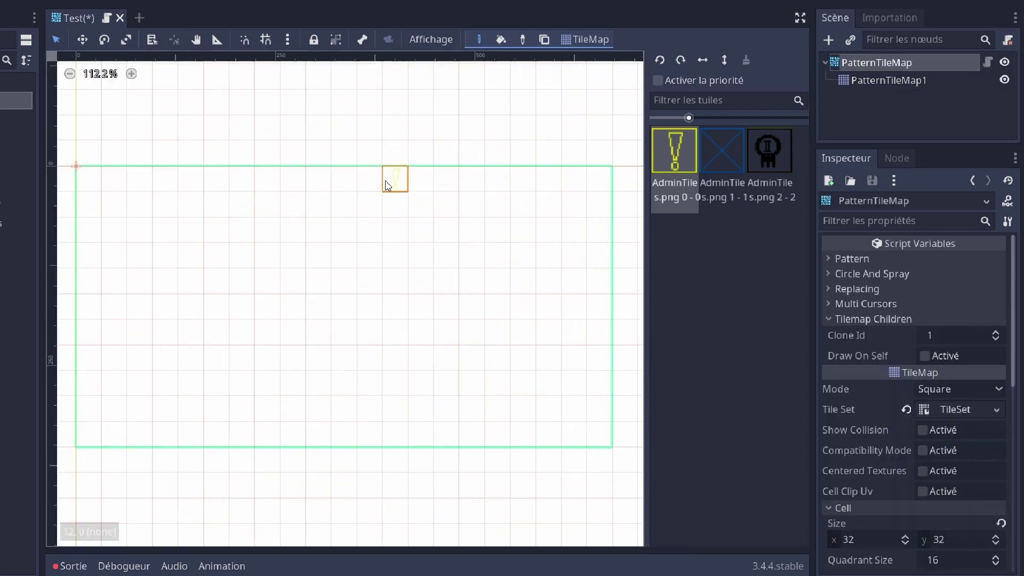
pyautogui.scroll(-7, 389, 180)
pyautogui.click(874, 81)
# Duplicate PatternTileMap1 with Dupliquer and rename the copy PatternTileMap12
pyautogui.rightClick(874, 81)
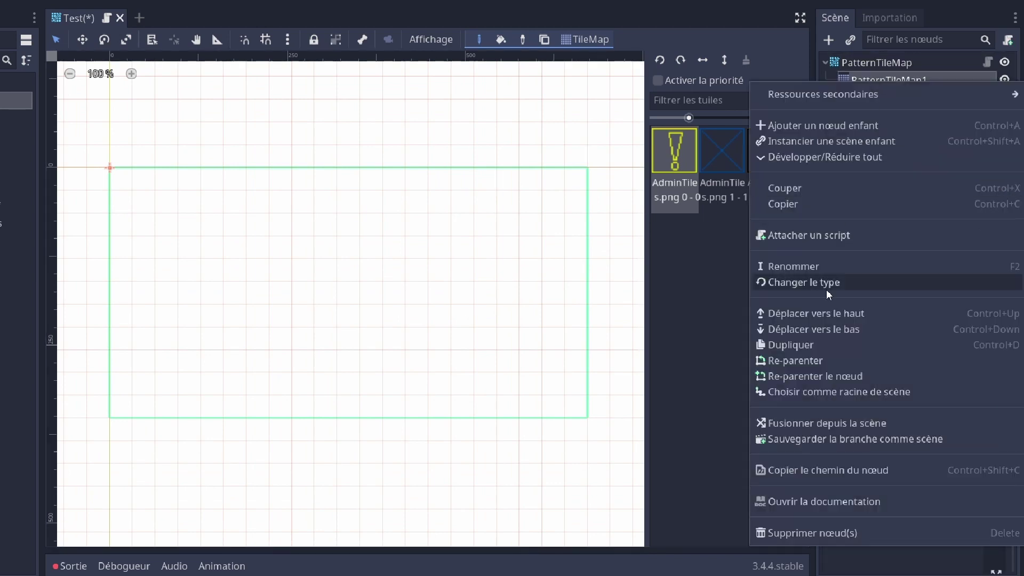
pyautogui.click(812, 344)
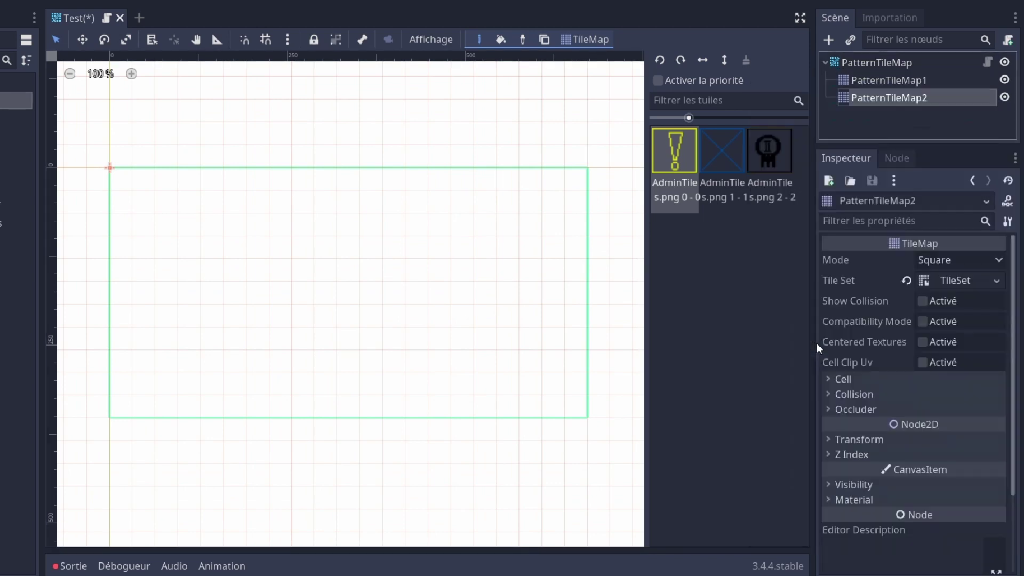
pyautogui.click(900, 60)
pyautogui.click(904, 97)
pyautogui.click(907, 97)
pyautogui.moveTo(907, 98); pyautogui.dragTo(927, 97)
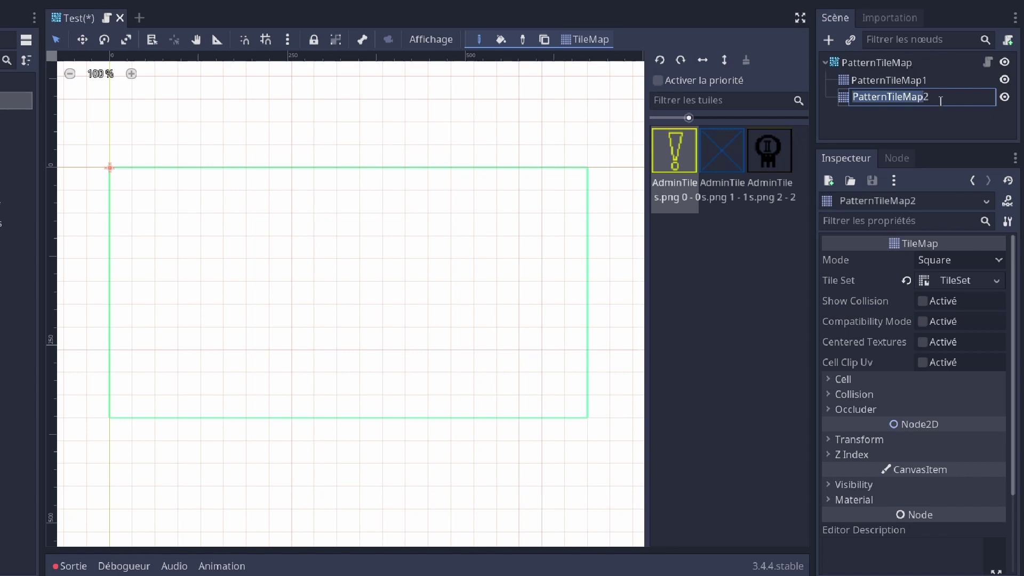
pyautogui.click(940, 100)
pyautogui.moveTo(927, 101); pyautogui.dragTo(940, 100)
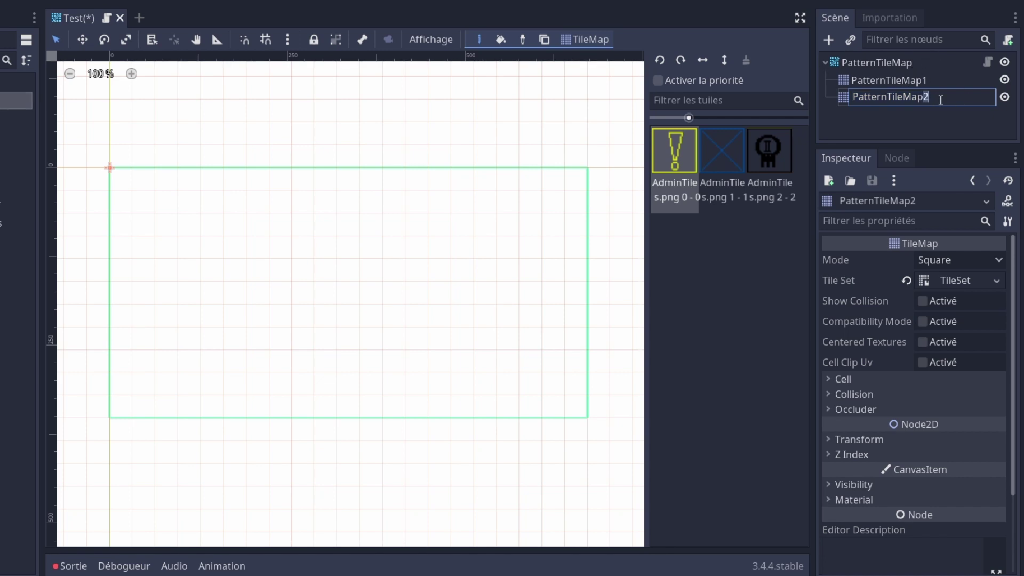
pyautogui.write('12')
pyautogui.press('Return')
# Paint a curved arc of ! tiles from the root and check each child's tiles
pyautogui.press('Up')
pyautogui.press('Up')
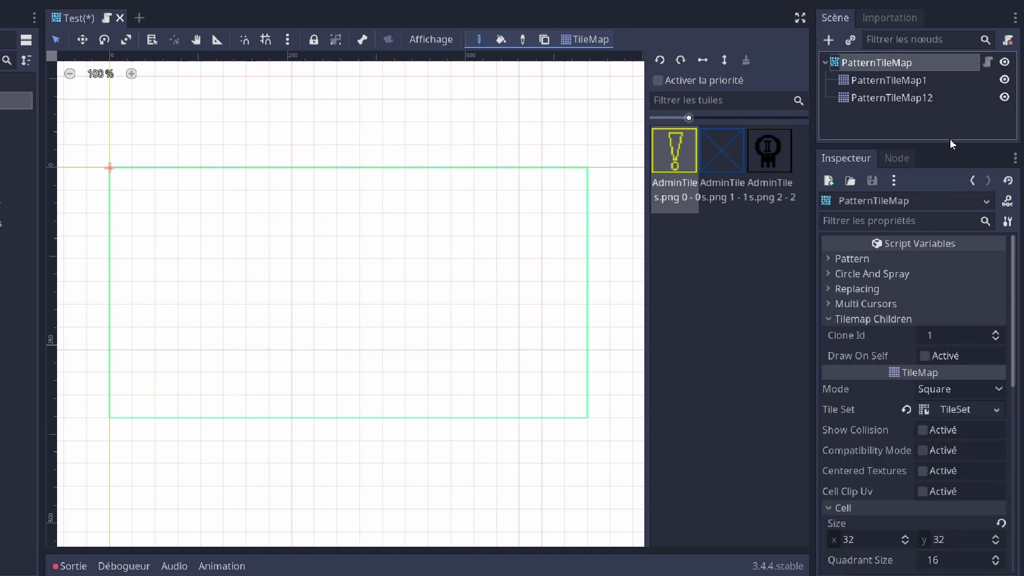
pyautogui.moveTo(212, 275)
pyautogui.mouseDown()
pyautogui.moveTo(250, 246)
pyautogui.moveTo(423, 238)
pyautogui.moveTo(485, 339)
pyautogui.mouseUp()
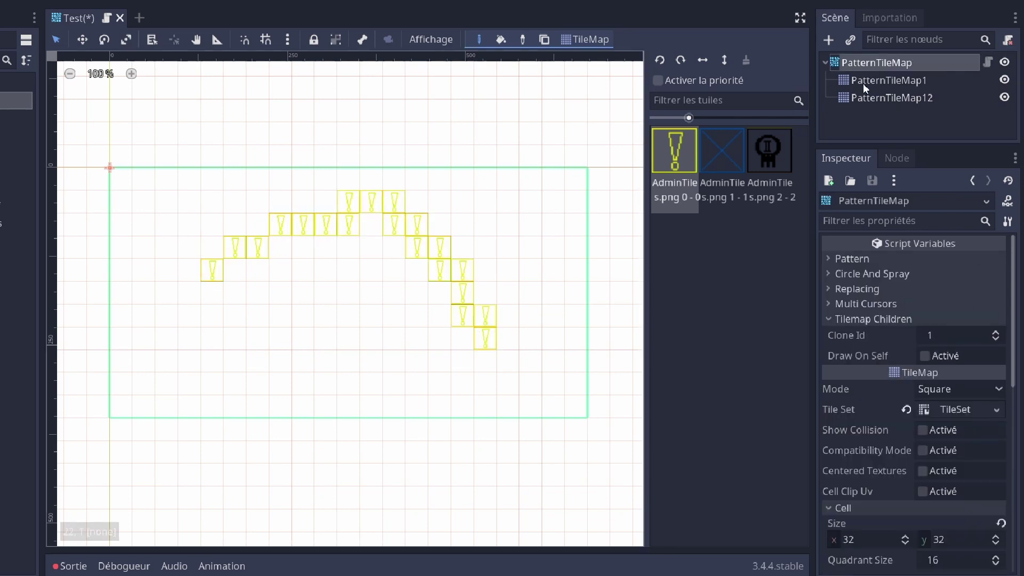
pyautogui.click(888, 79)
pyautogui.click(891, 98)
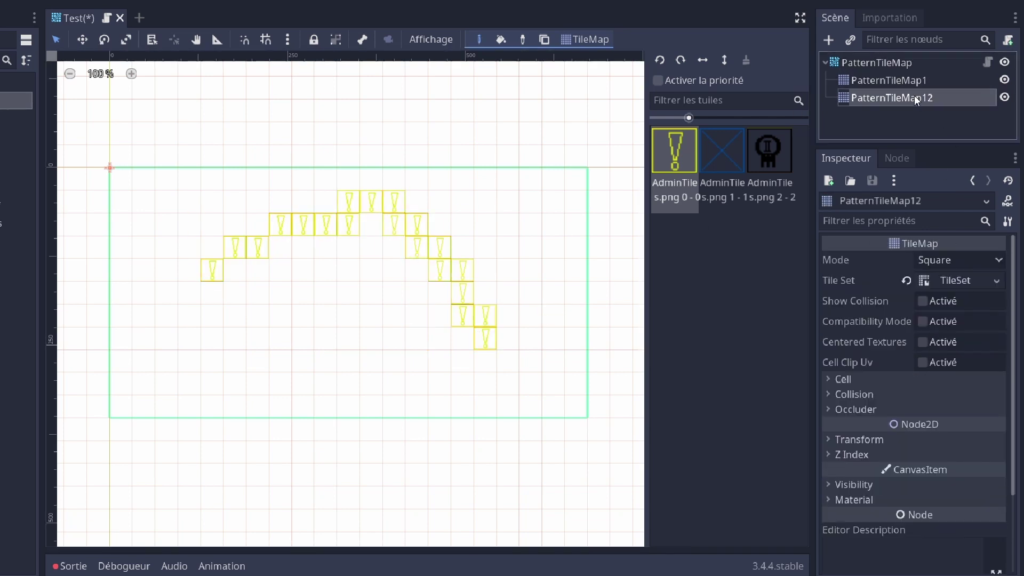
# Rename PatternTileMap12 to PatternTileMap2 and view PatternTileMap1's tiles
pyautogui.doubleClick(927, 98)
pyautogui.press('Left')
pyautogui.press('BackSpace')
pyautogui.press('Return')
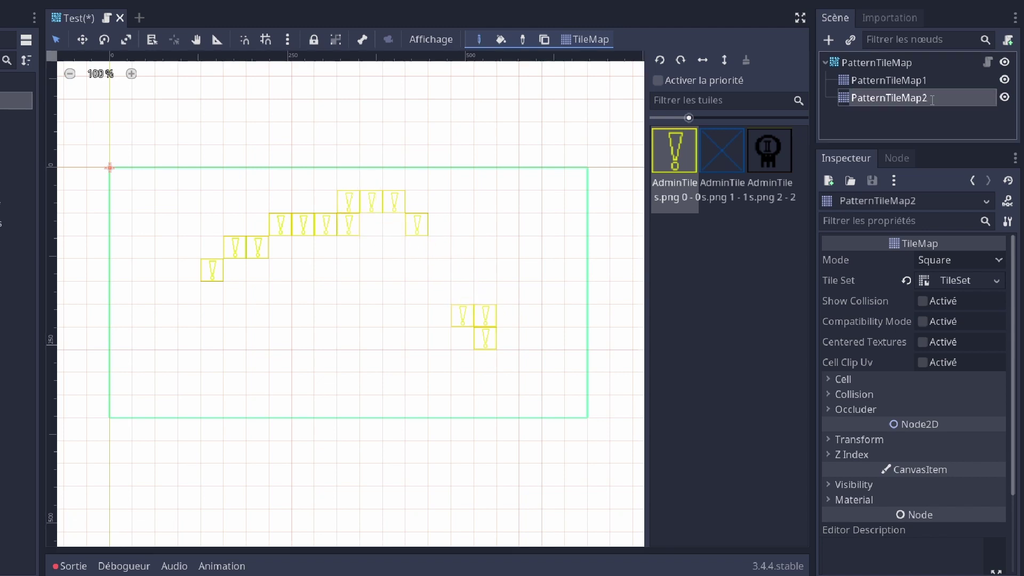
pyautogui.click(907, 62)
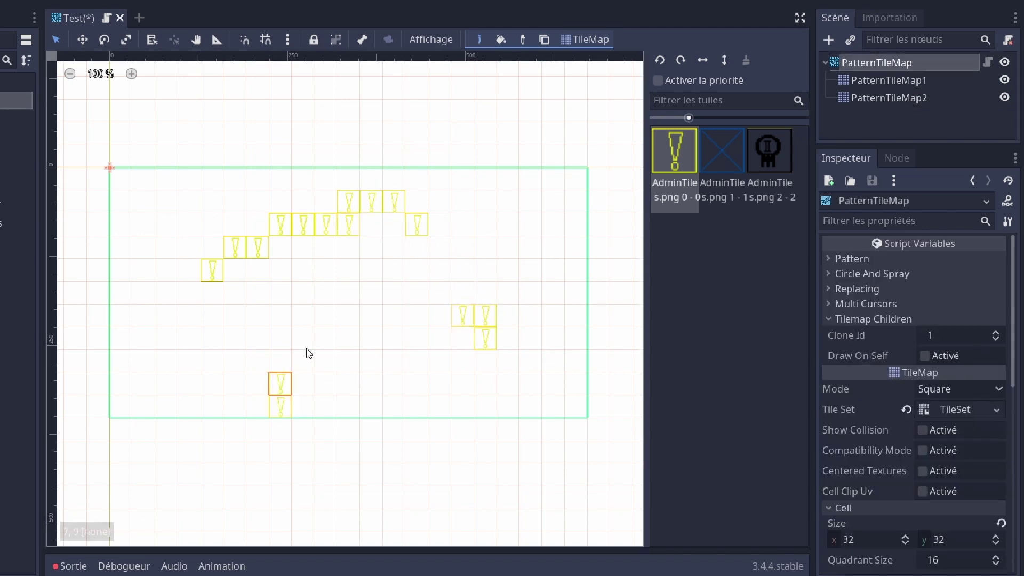
pyautogui.click(916, 81)
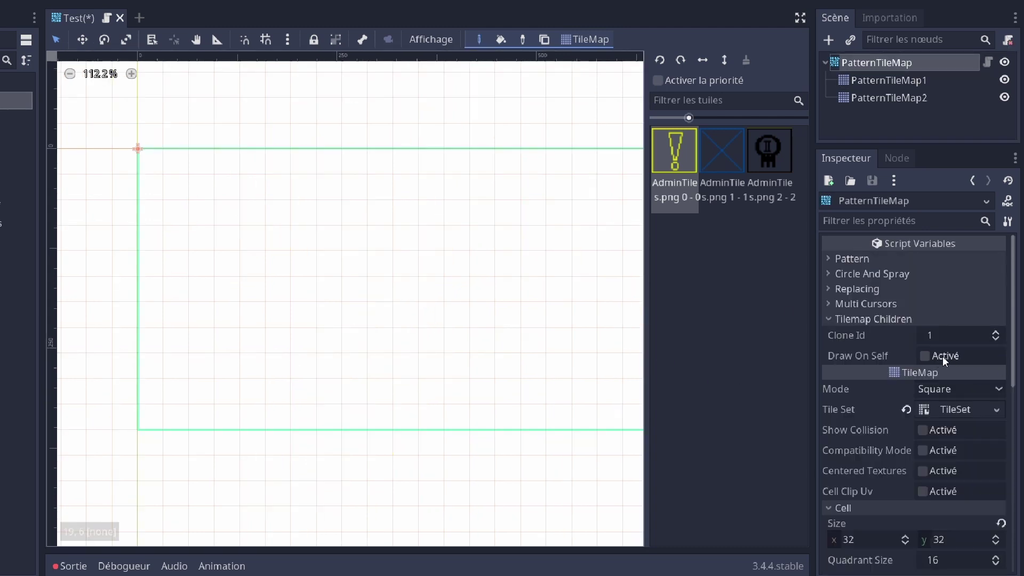
# Enable Draw On Self, paint test rows of ! tiles, then clear them
pyautogui.click(943, 356)
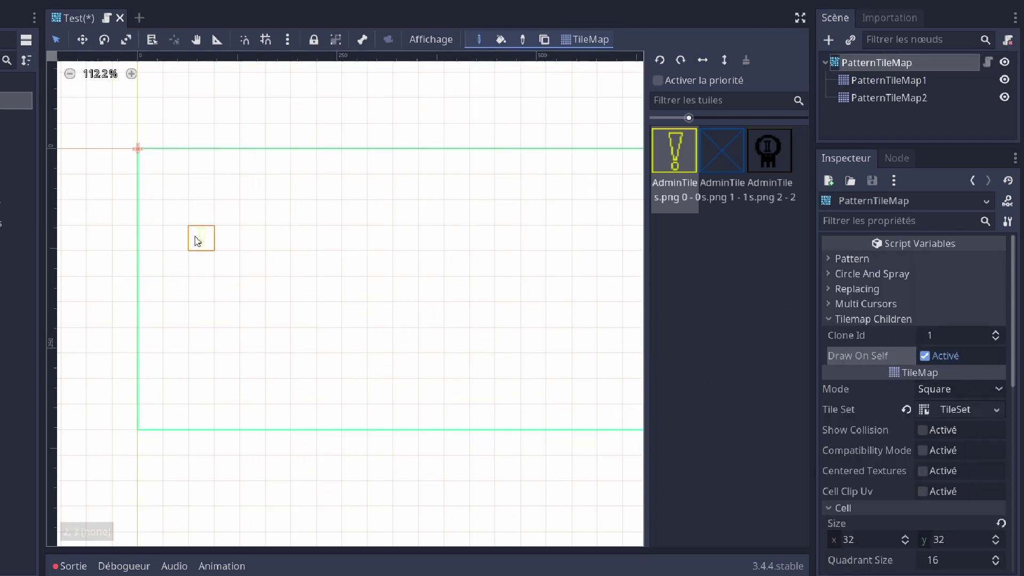
pyautogui.moveTo(186, 238); pyautogui.dragTo(483, 238)
pyautogui.moveTo(411, 262)
pyautogui.mouseDown()
pyautogui.moveTo(170, 241)
pyautogui.moveTo(177, 251)
pyautogui.moveTo(347, 258)
pyautogui.mouseUp()
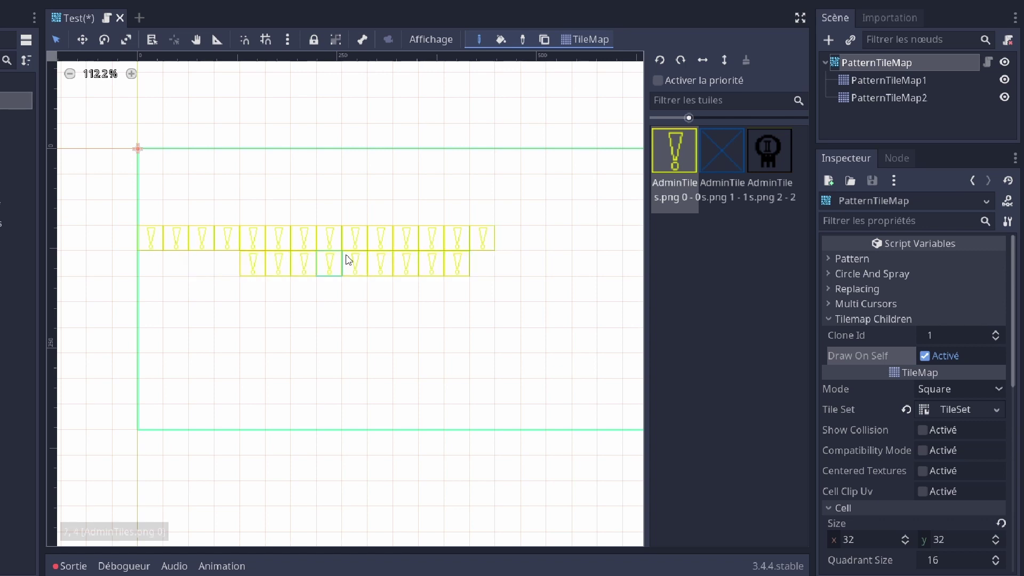
pyautogui.click(979, 65)
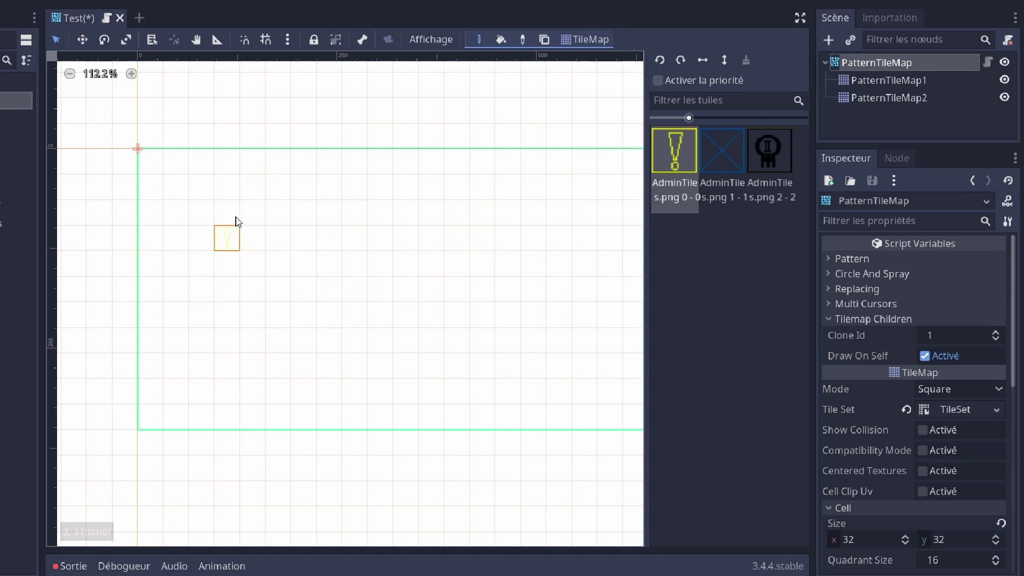
# Paint a 13×6 block of ! tiles and erase one middle column from it
pyautogui.keyDown('ctrl'); pyautogui.keyDown('shift'); pyautogui.moveTo(201, 163); pyautogui.dragTo(513, 306); pyautogui.keyUp('shift'); pyautogui.keyUp('ctrl')
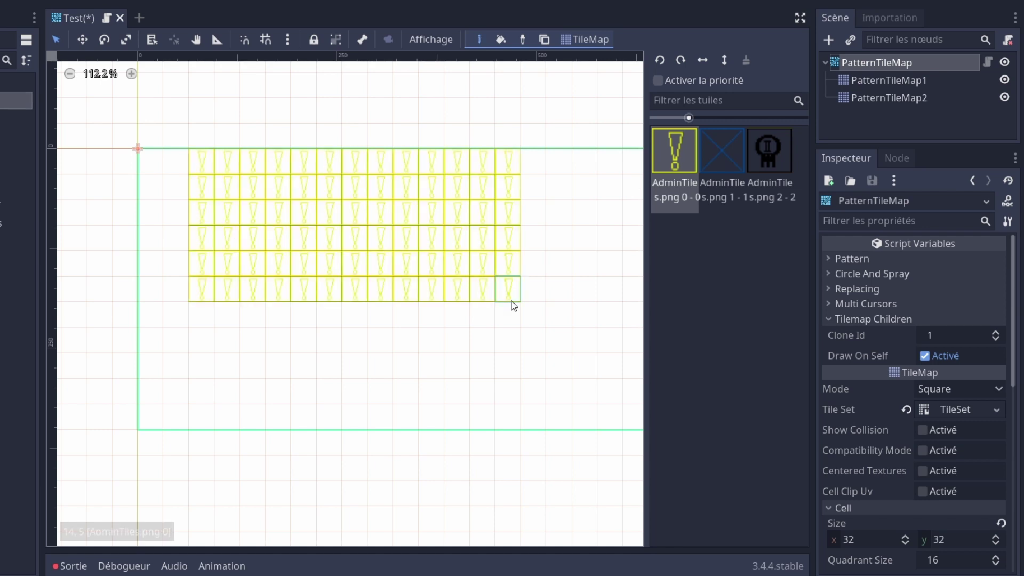
pyautogui.click(882, 80)
pyautogui.click(872, 63)
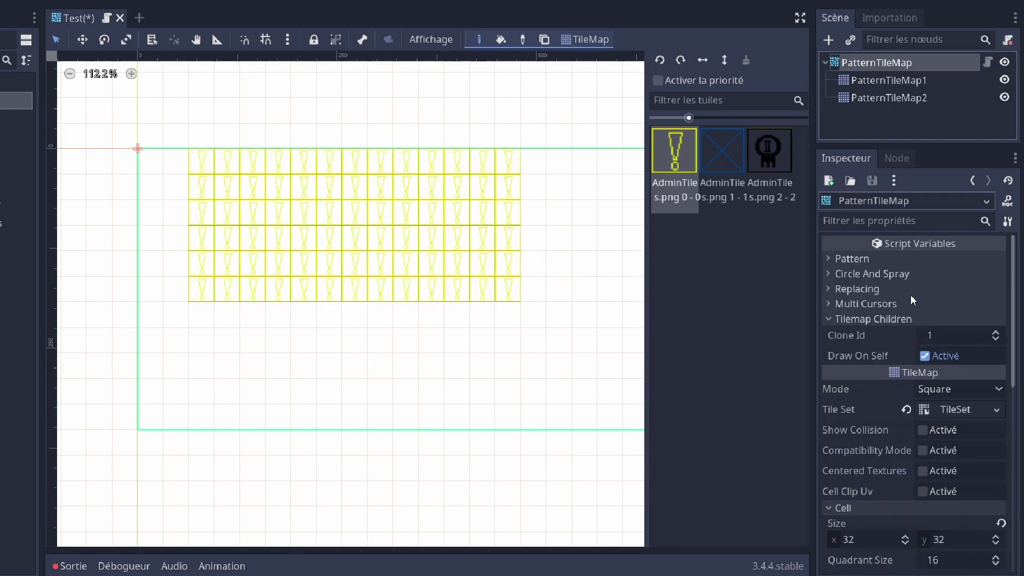
pyautogui.moveTo(345, 150); pyautogui.dragTo(366, 311, button='right')
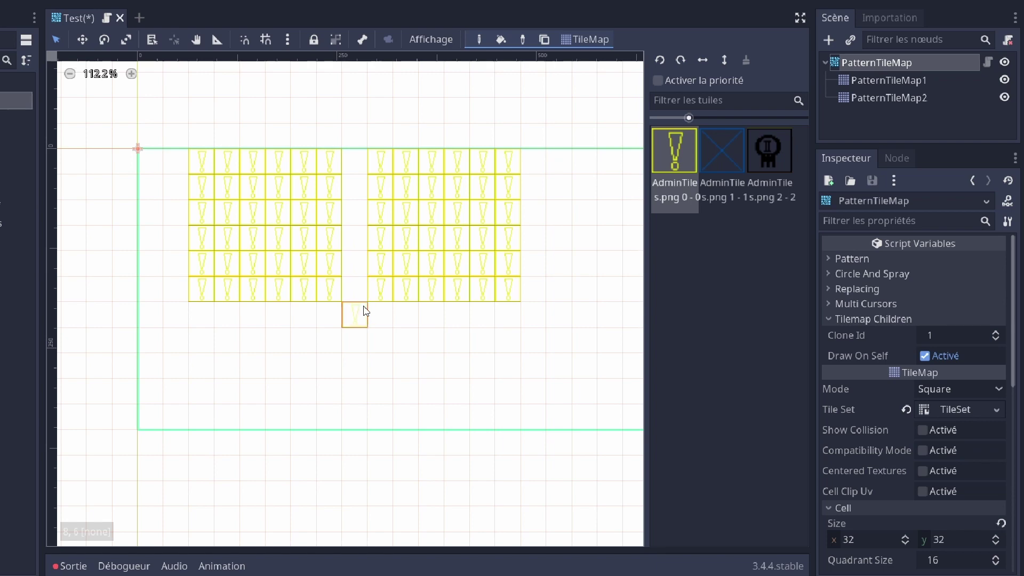
pyautogui.scroll(2, 355, 197)
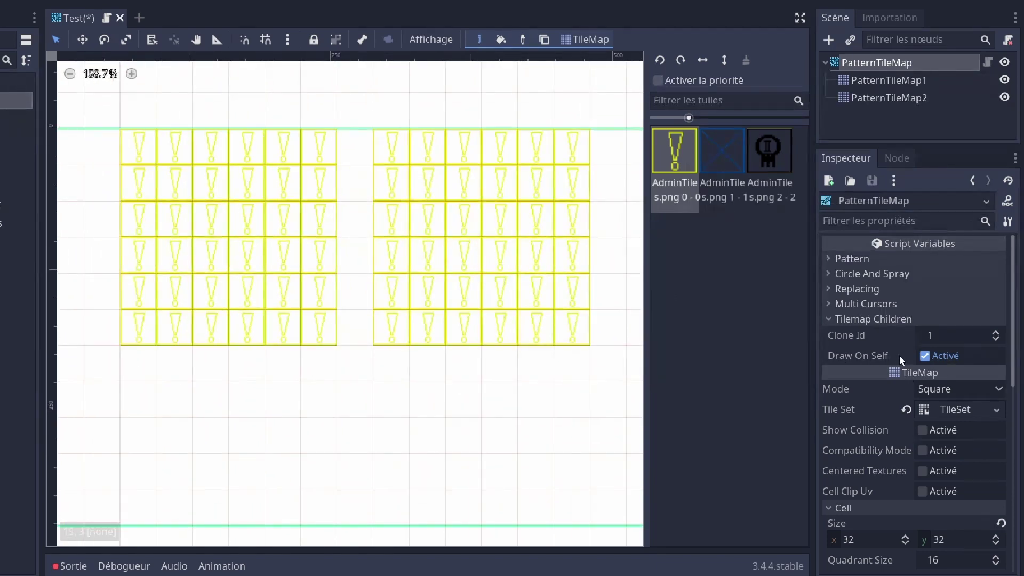